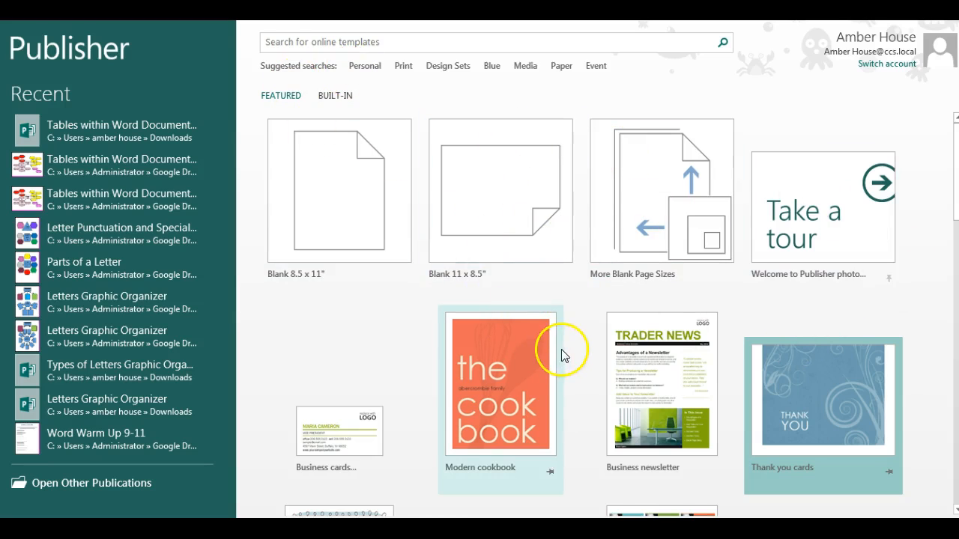
Browse the featured publication templates from the blank pages through to the end of the list and back
{"action": "scroll", "coordinate": [792, 363], "scroll_direction": "down", "scroll_amount": 3}
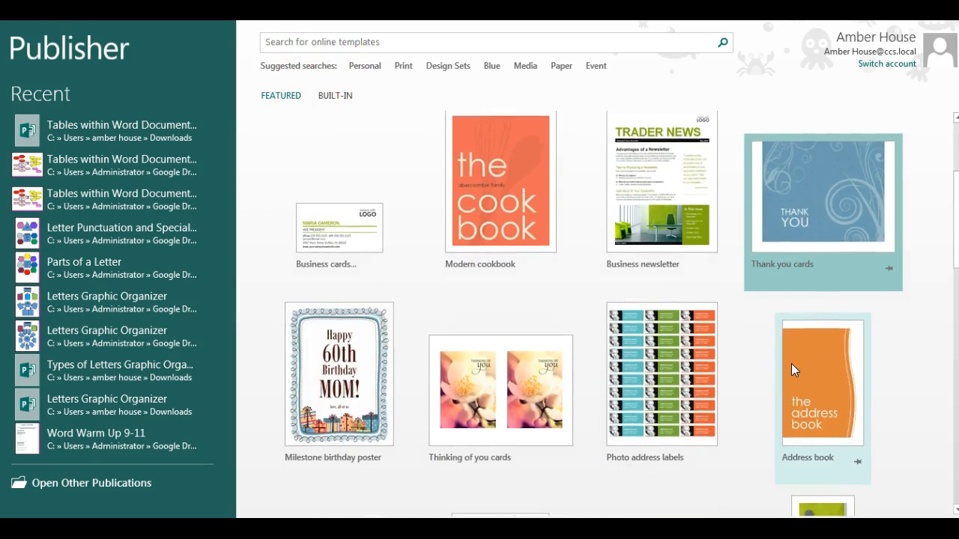
{"action": "scroll", "coordinate": [791, 364], "scroll_direction": "down", "scroll_amount": 2}
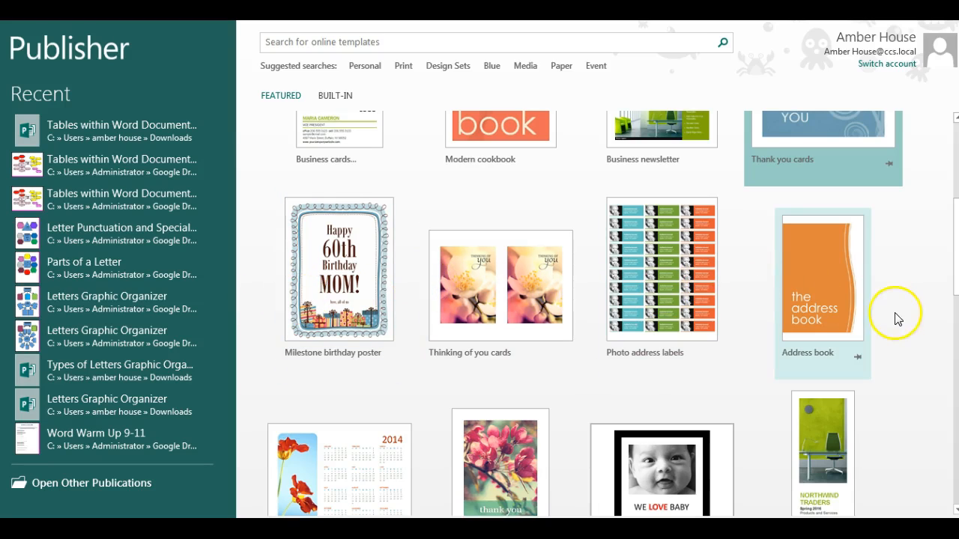
{"action": "scroll", "coordinate": [899, 317], "scroll_direction": "down", "scroll_amount": 3}
{"action": "scroll", "coordinate": [869, 467], "scroll_direction": "down", "scroll_amount": 8}
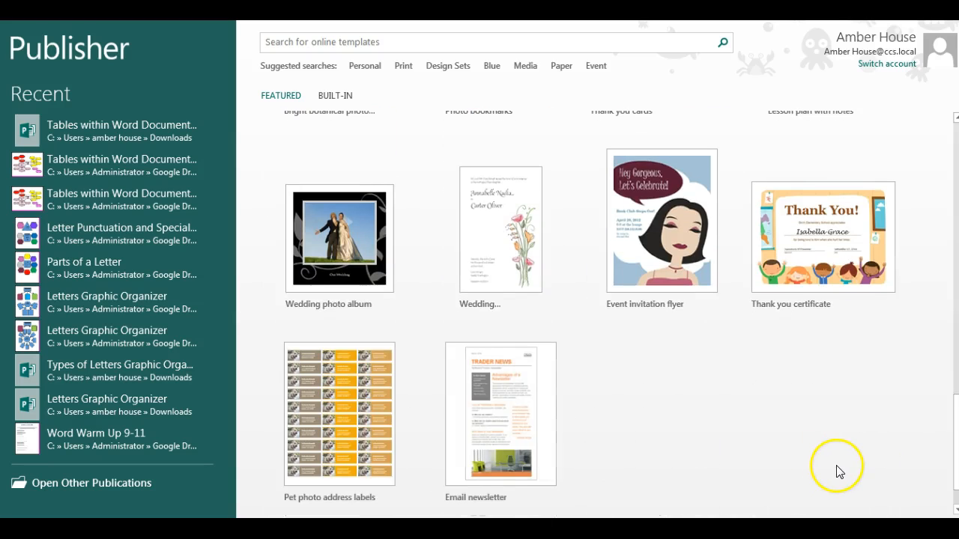
{"action": "scroll", "coordinate": [837, 457], "scroll_direction": "down", "scroll_amount": 1}
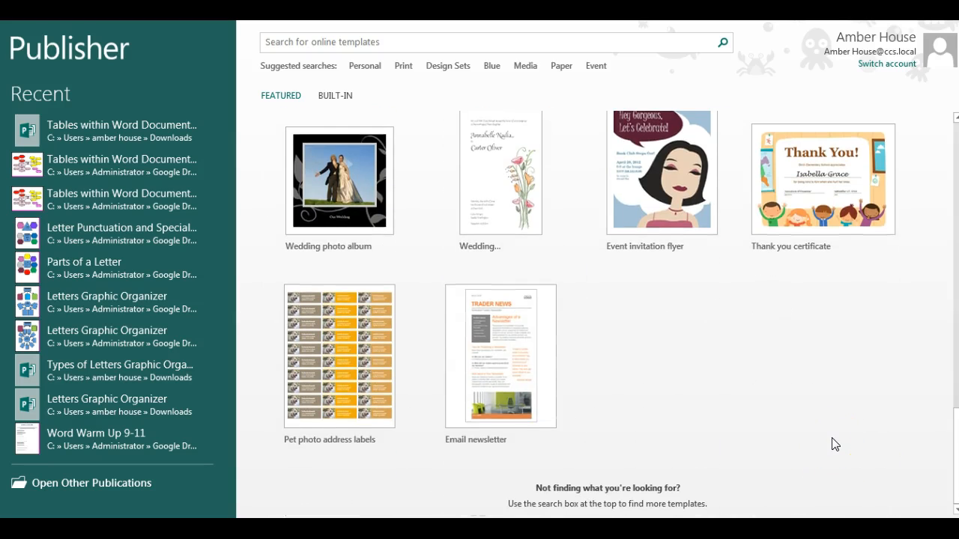
{"action": "scroll", "coordinate": [835, 444], "scroll_direction": "up", "scroll_amount": 15}
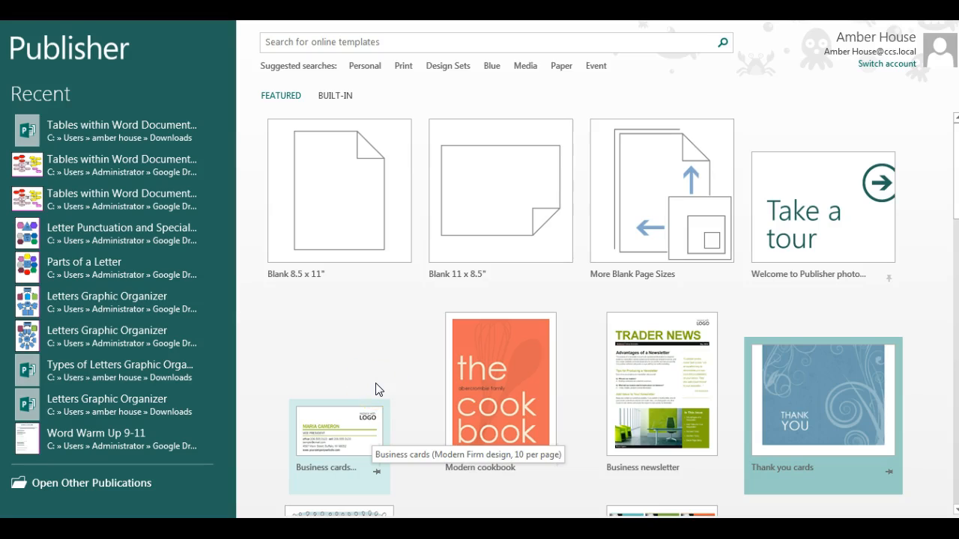
Create a blank business card publication in the horizontal North American size, 3.5 x 2"
{"action": "left_click", "coordinate": [652, 214]}
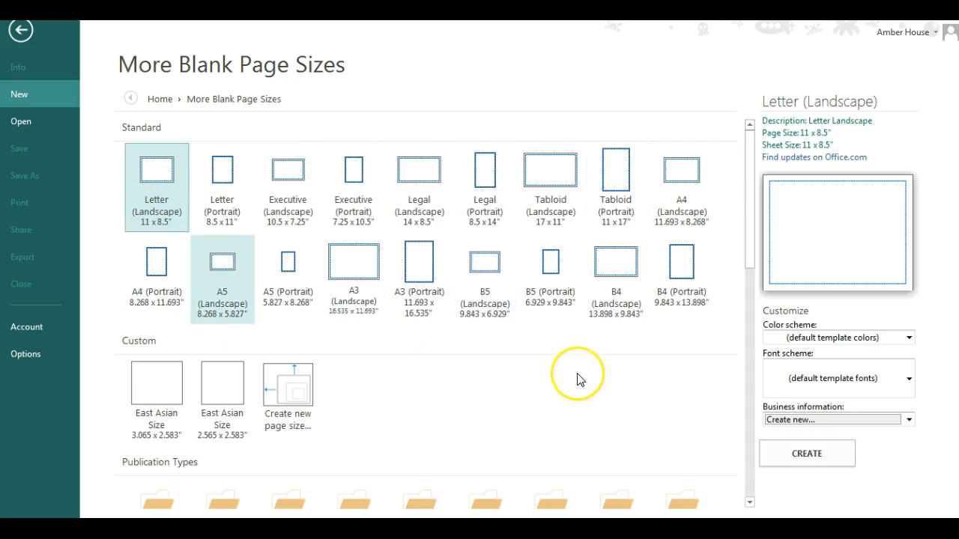
{"action": "scroll", "coordinate": [578, 379], "scroll_direction": "down", "scroll_amount": 2}
{"action": "left_click", "coordinate": [352, 332]}
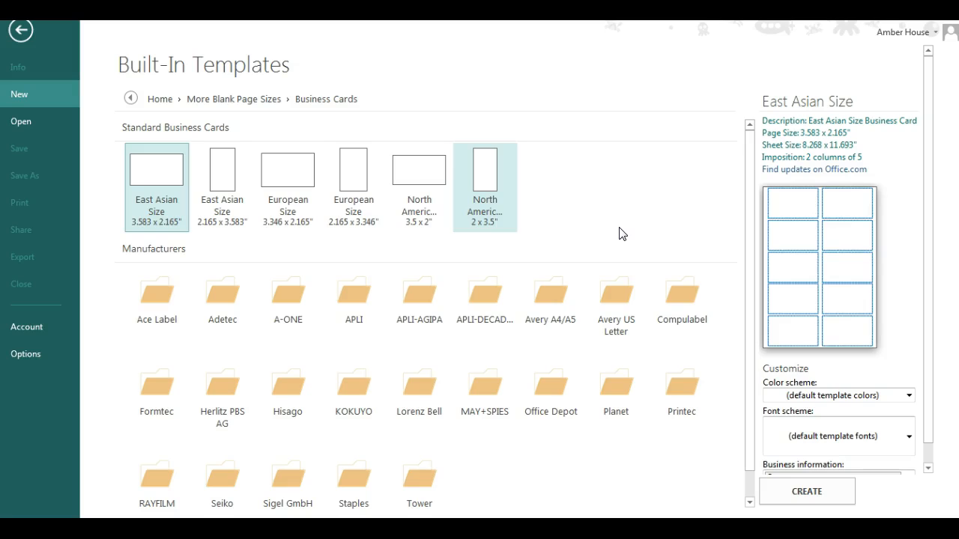
{"action": "left_click", "coordinate": [653, 237]}
{"action": "left_click", "coordinate": [659, 232]}
{"action": "left_click", "coordinate": [171, 169]}
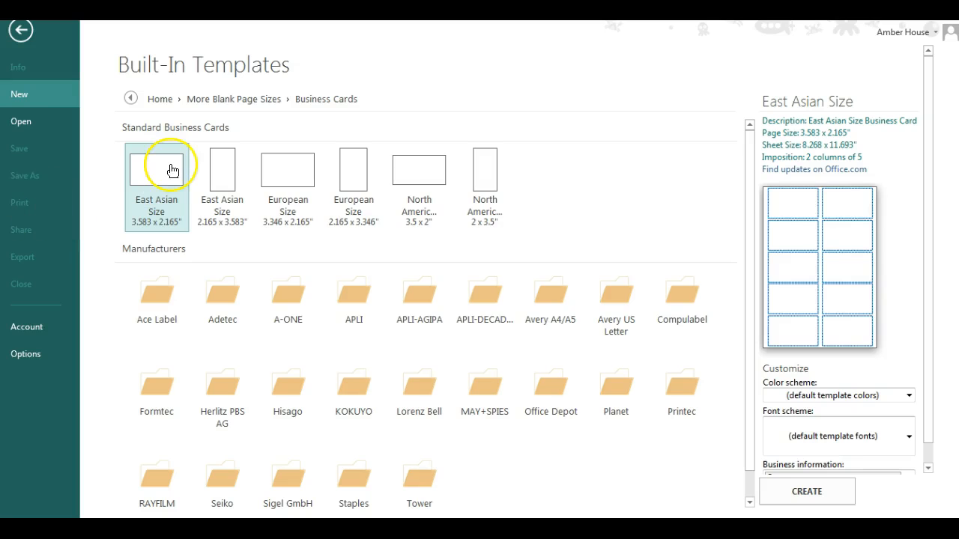
{"action": "left_click", "coordinate": [422, 180]}
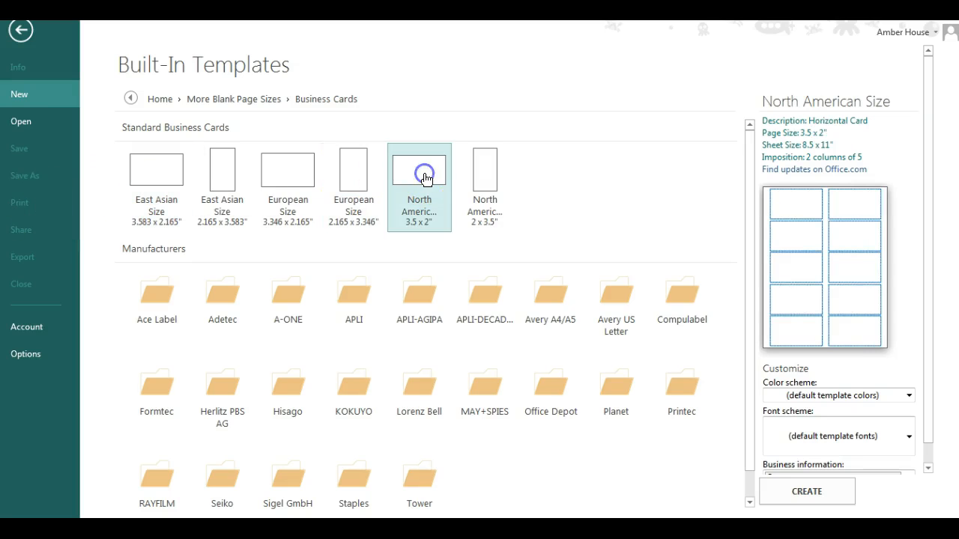
{"action": "left_click", "coordinate": [849, 361]}
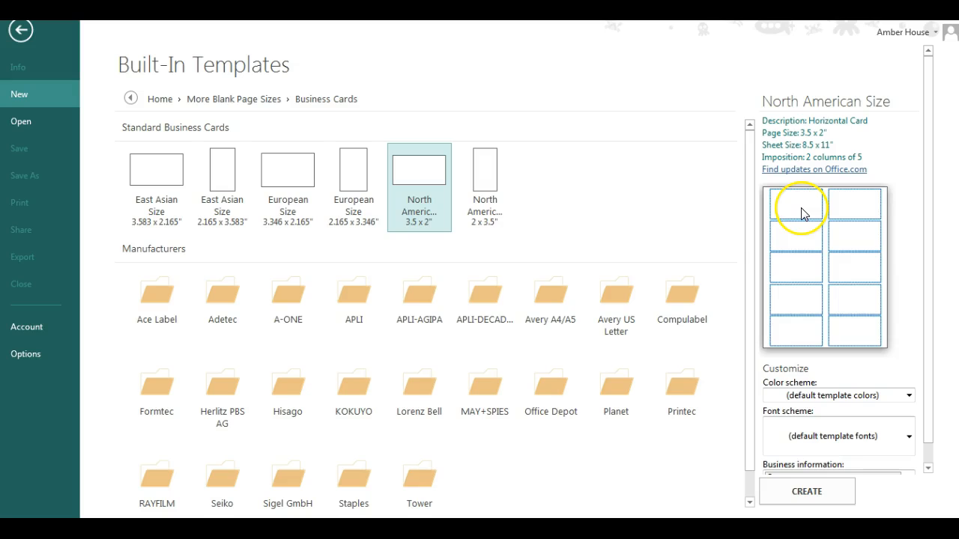
{"action": "left_click", "coordinate": [823, 499]}
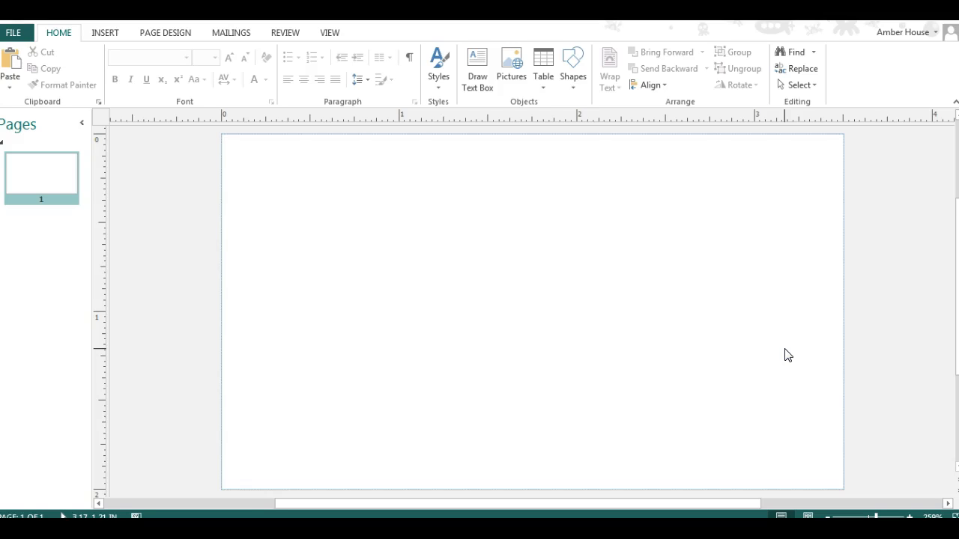
{"action": "left_click", "coordinate": [786, 349]}
{"action": "left_click", "coordinate": [511, 273]}
{"action": "type", "text": "khj"}
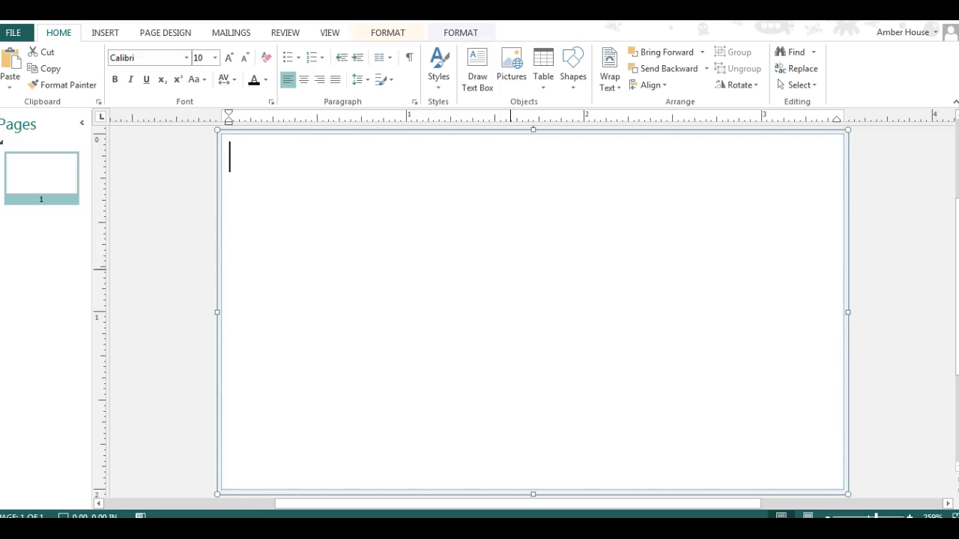
{"action": "left_click", "coordinate": [210, 265]}
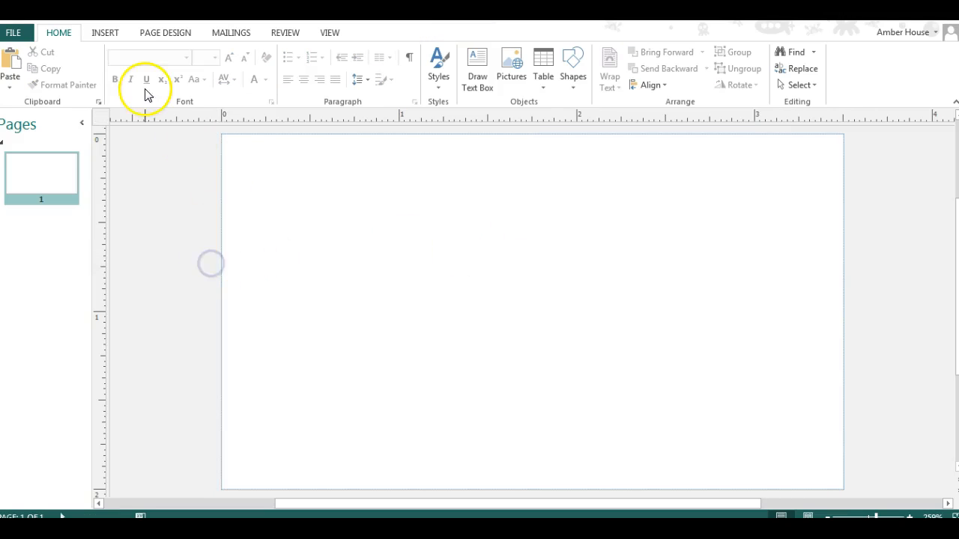
{"action": "left_click", "coordinate": [110, 38]}
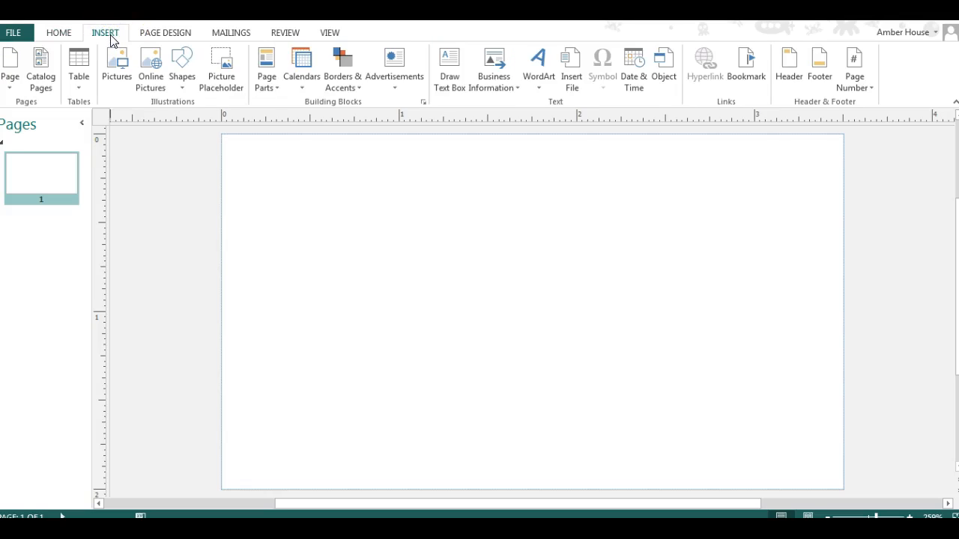
{"action": "left_click", "coordinate": [186, 78]}
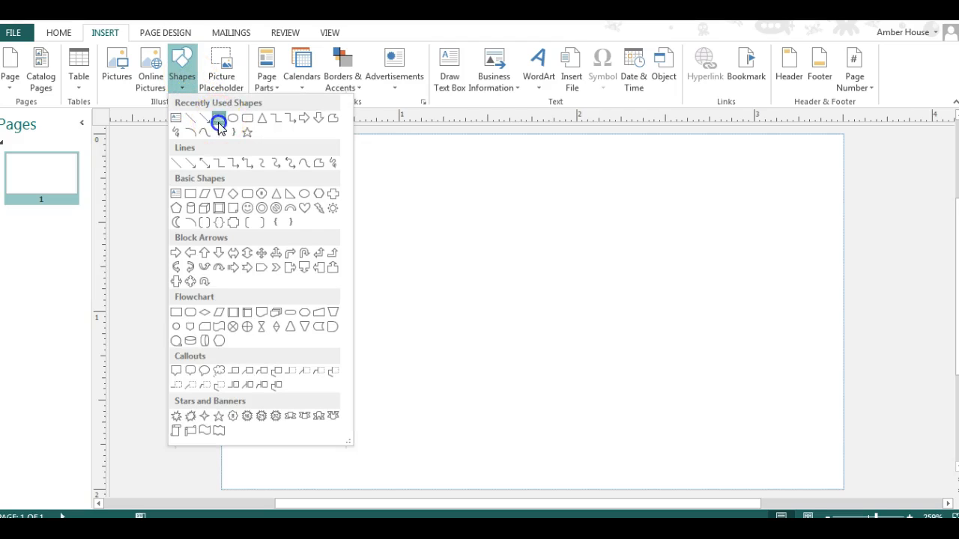
{"action": "left_click", "coordinate": [217, 119]}
{"action": "left_click_drag", "start_coordinate": [231, 145], "coordinate": [835, 481]}
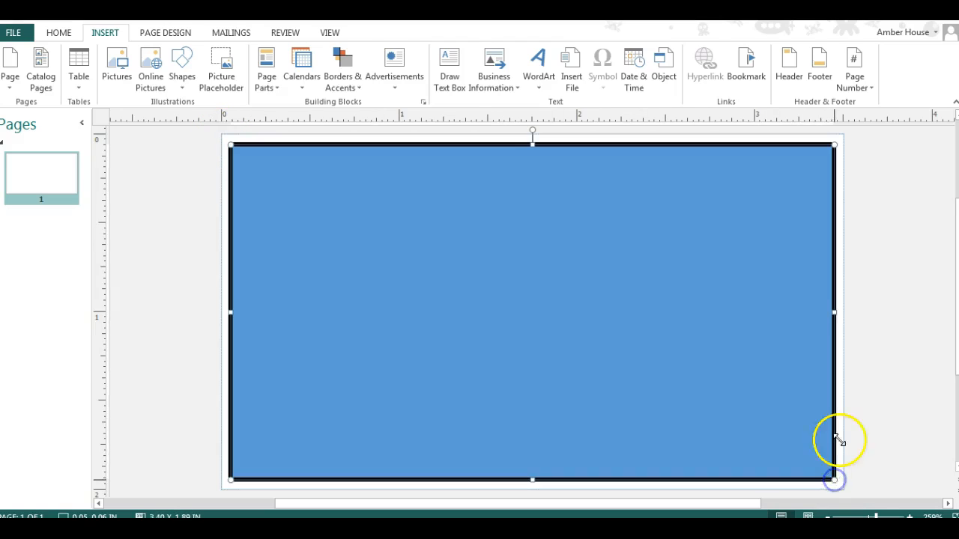
{"action": "key", "text": "Delete"}
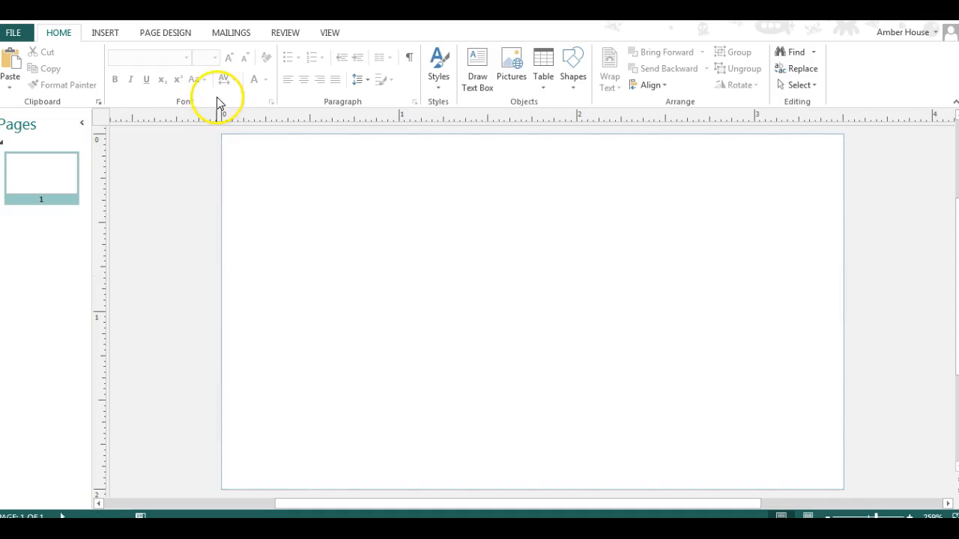
Draw a rectangle covering the whole business card, about 3.5 by 1.99 in
{"action": "left_click", "coordinate": [104, 33]}
{"action": "left_click", "coordinate": [187, 74]}
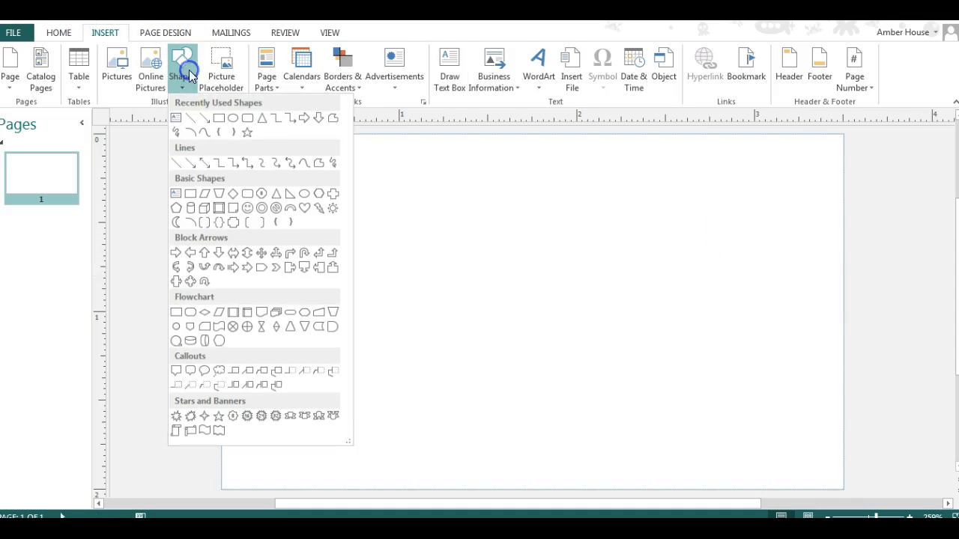
{"action": "left_click", "coordinate": [218, 119]}
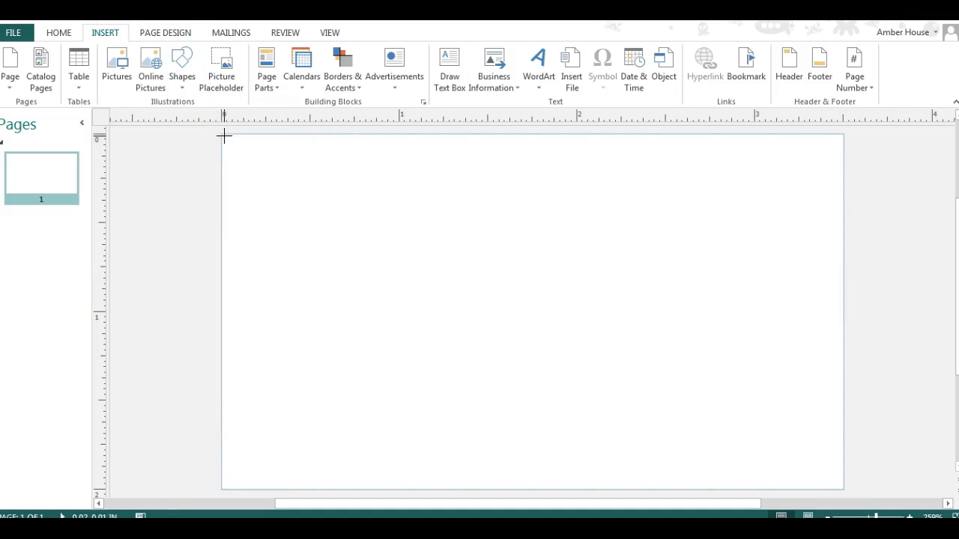
{"action": "mouse_move", "coordinate": [221, 134]}
{"action": "left_mouse_down"}
{"action": "mouse_move", "coordinate": [432, 263]}
{"action": "mouse_move", "coordinate": [623, 402]}
{"action": "mouse_move", "coordinate": [844, 488]}
{"action": "left_mouse_up"}
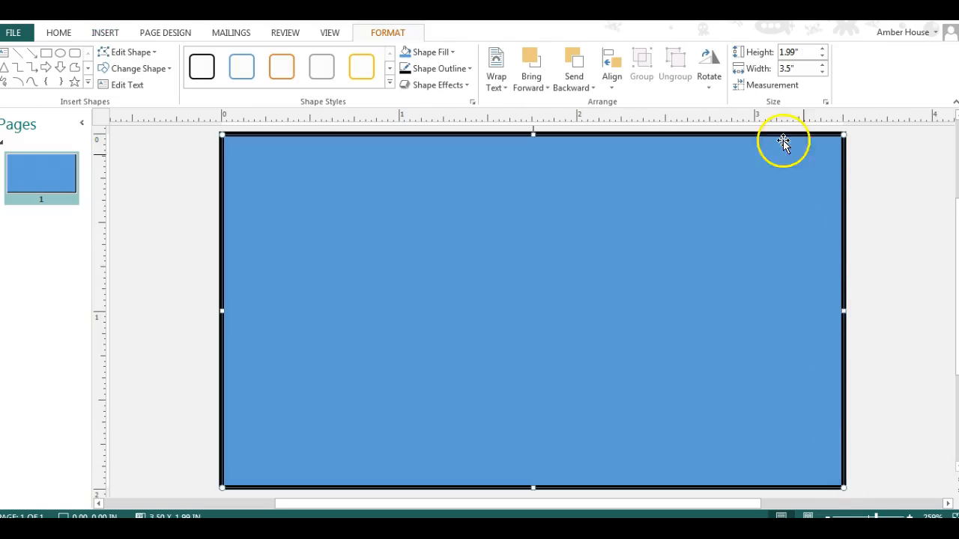
Resize the rectangle from its corners to about 3.45 by 1.96 in so it sits just inside the card's edges
{"action": "left_click_drag", "start_coordinate": [221, 133], "coordinate": [226, 139]}
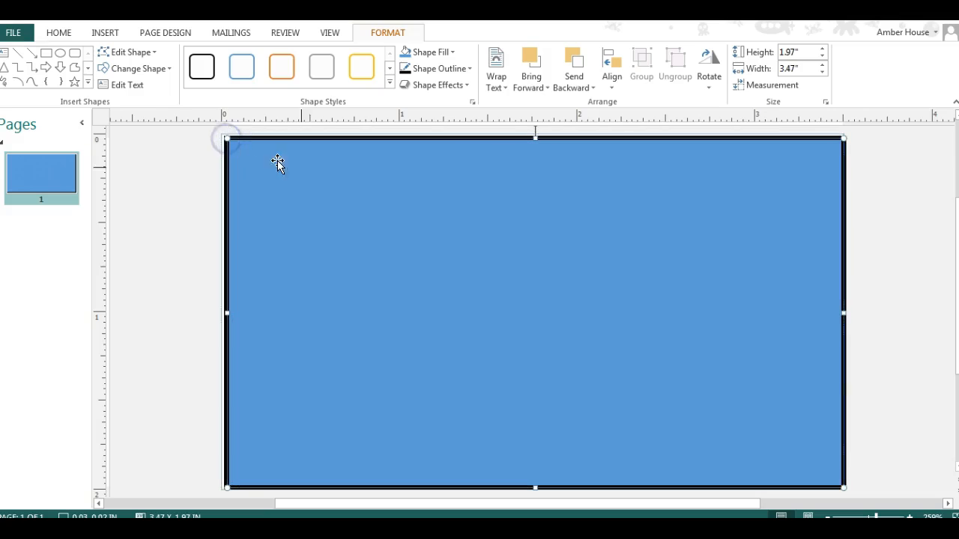
{"action": "left_click_drag", "start_coordinate": [843, 488], "coordinate": [794, 455]}
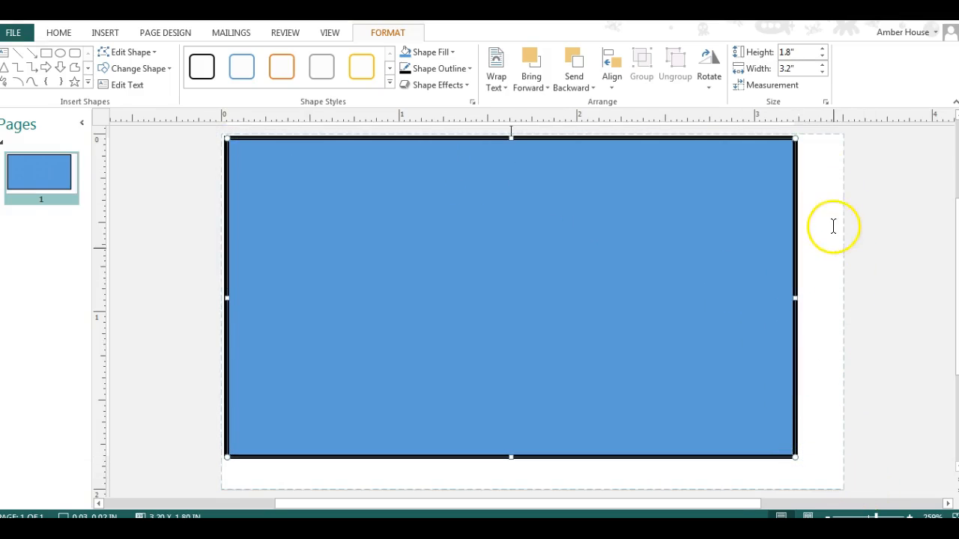
{"action": "left_click_drag", "start_coordinate": [794, 457], "coordinate": [837, 296]}
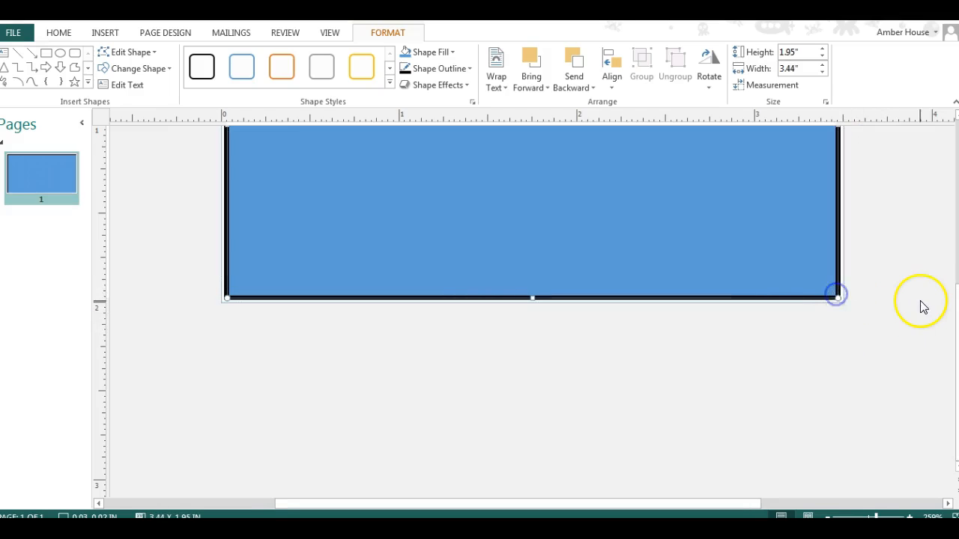
{"action": "scroll", "coordinate": [923, 307], "scroll_direction": "up", "scroll_amount": 3}
{"action": "mouse_move", "coordinate": [227, 303]}
{"action": "left_mouse_down"}
{"action": "mouse_move", "coordinate": [244, 317]}
{"action": "mouse_move", "coordinate": [228, 304]}
{"action": "left_mouse_up"}
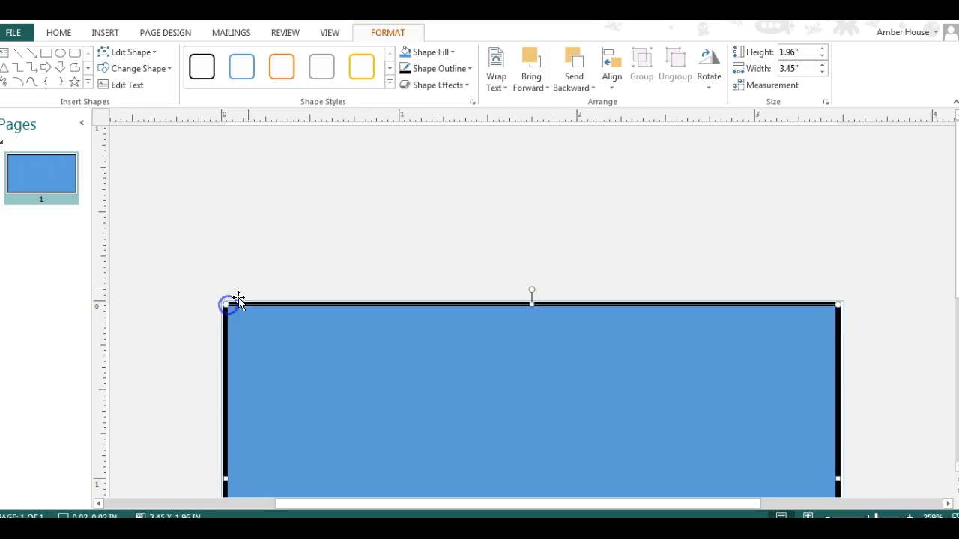
{"action": "left_click", "coordinate": [560, 161]}
Fine-tune the rectangle's upper-left corner to make it about 3.44 by 1.95 in, checking the margin on all sides of the card
{"action": "scroll", "coordinate": [364, 467], "scroll_direction": "down", "scroll_amount": 3}
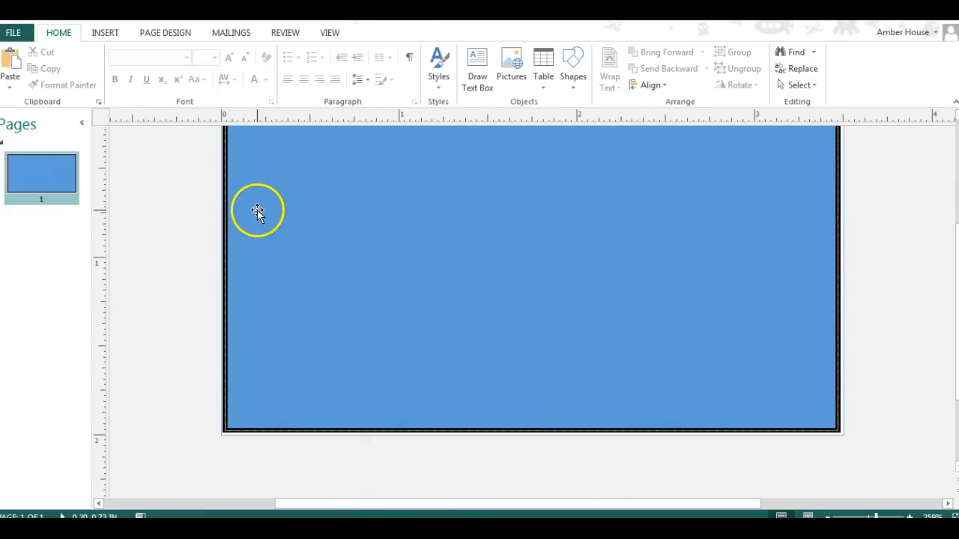
{"action": "scroll", "coordinate": [225, 221], "scroll_direction": "up", "scroll_amount": 3}
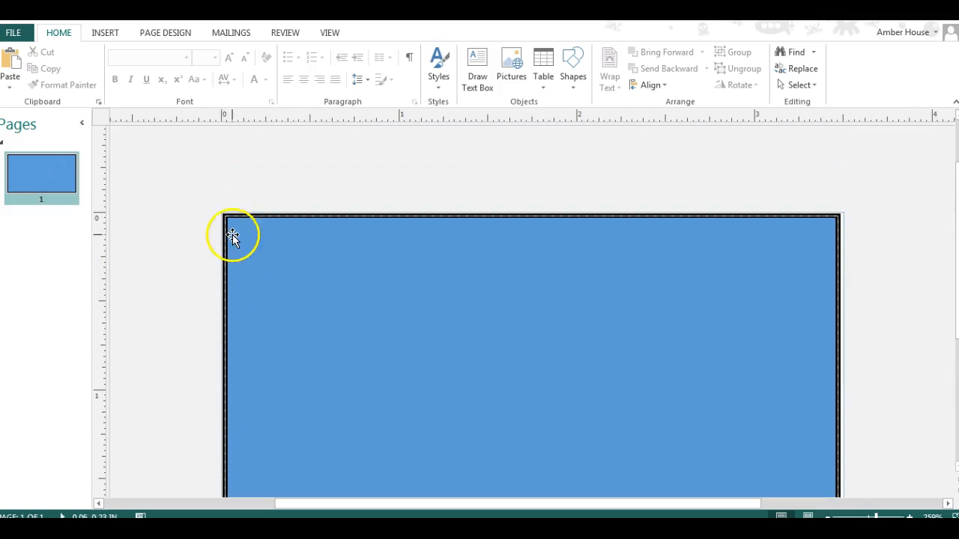
{"action": "left_click", "coordinate": [223, 216]}
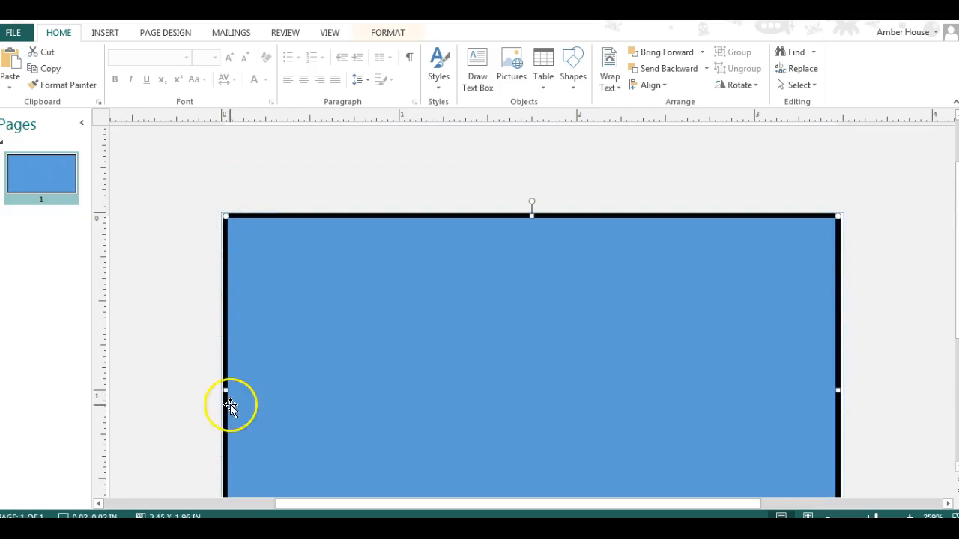
{"action": "left_click", "coordinate": [185, 350]}
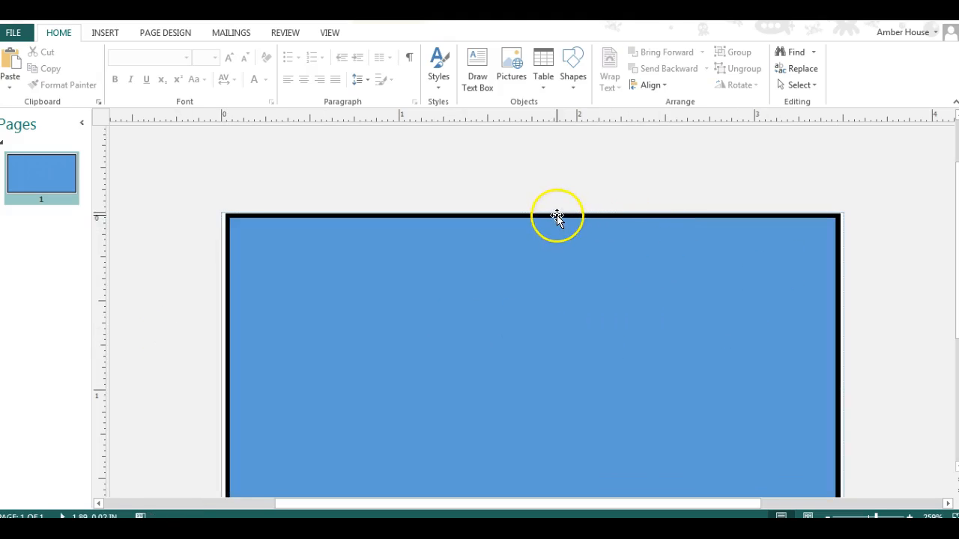
{"action": "left_click", "coordinate": [557, 216]}
{"action": "left_click", "coordinate": [586, 192]}
{"action": "scroll", "coordinate": [586, 217], "scroll_direction": "down", "scroll_amount": 3}
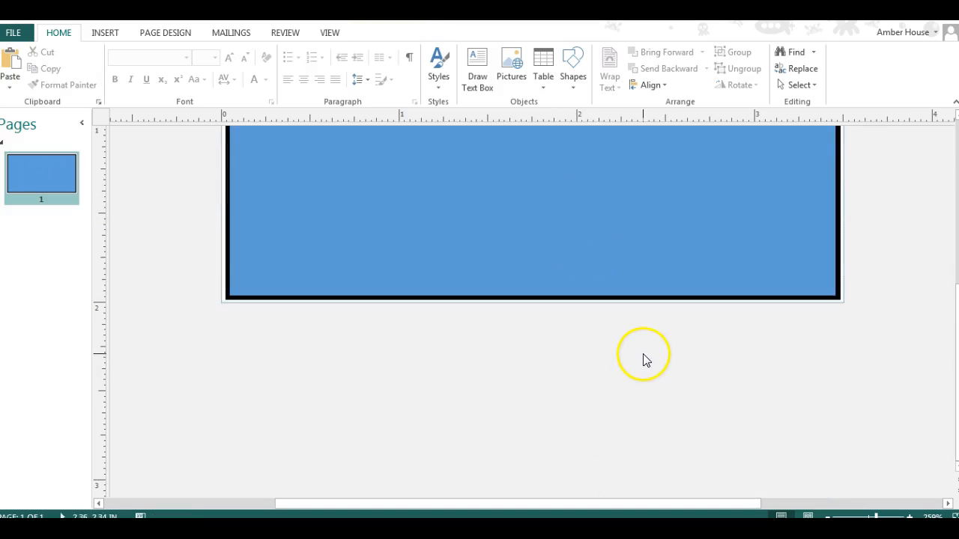
{"action": "left_click_drag", "start_coordinate": [958, 316], "coordinate": [958, 225]}
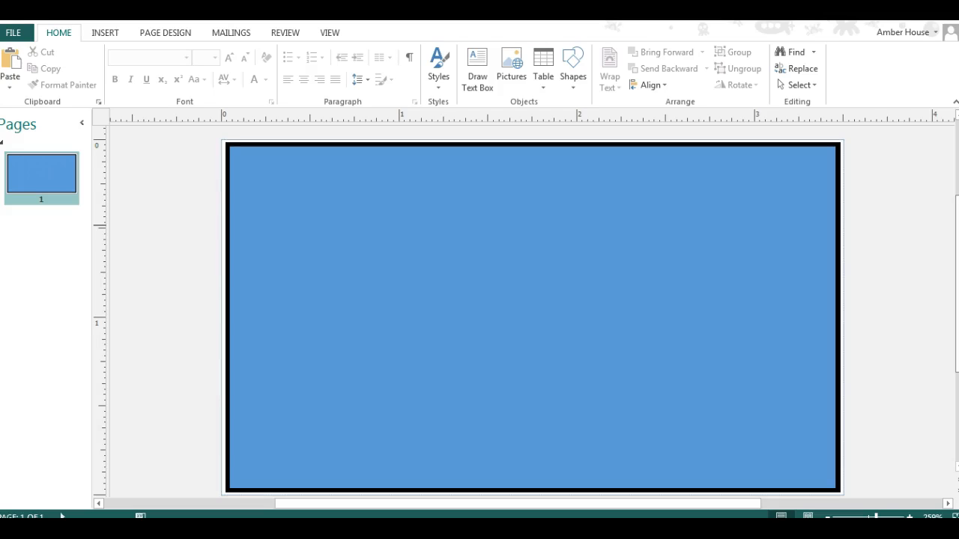
Open the rectangle's AutoShape formatting and try a custom bright pink fill, RGB 245, 59, 223
{"action": "left_click", "coordinate": [517, 217]}
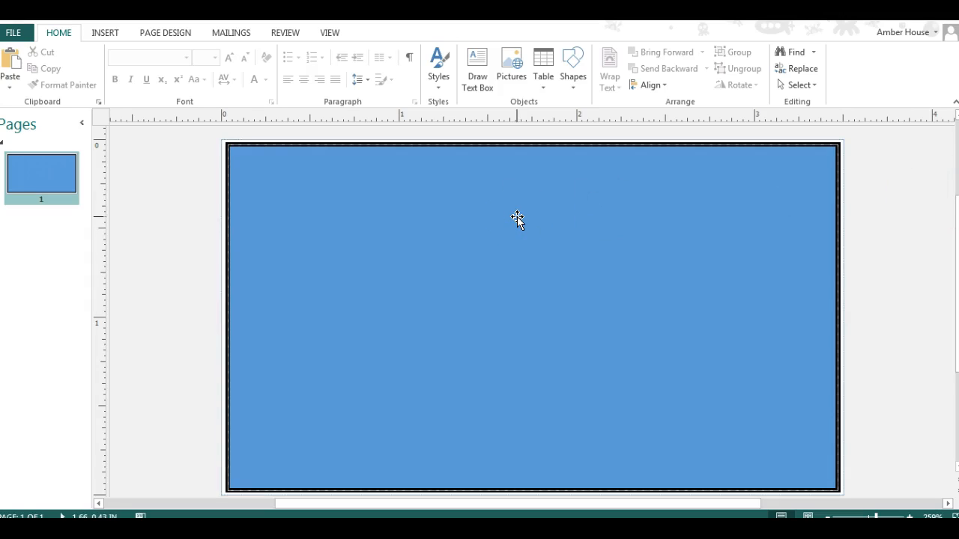
{"action": "left_click", "coordinate": [526, 225]}
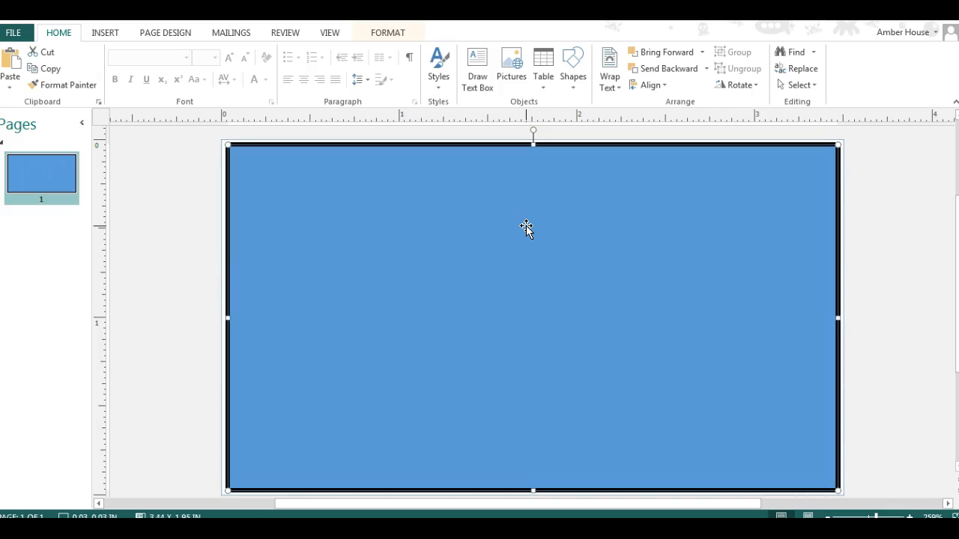
{"action": "right_click", "coordinate": [527, 227]}
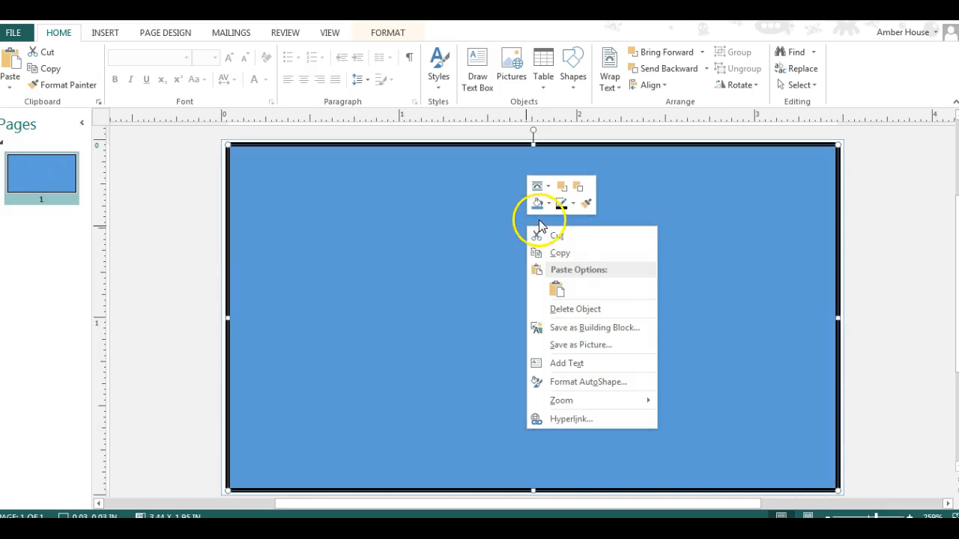
{"action": "left_click", "coordinate": [592, 383]}
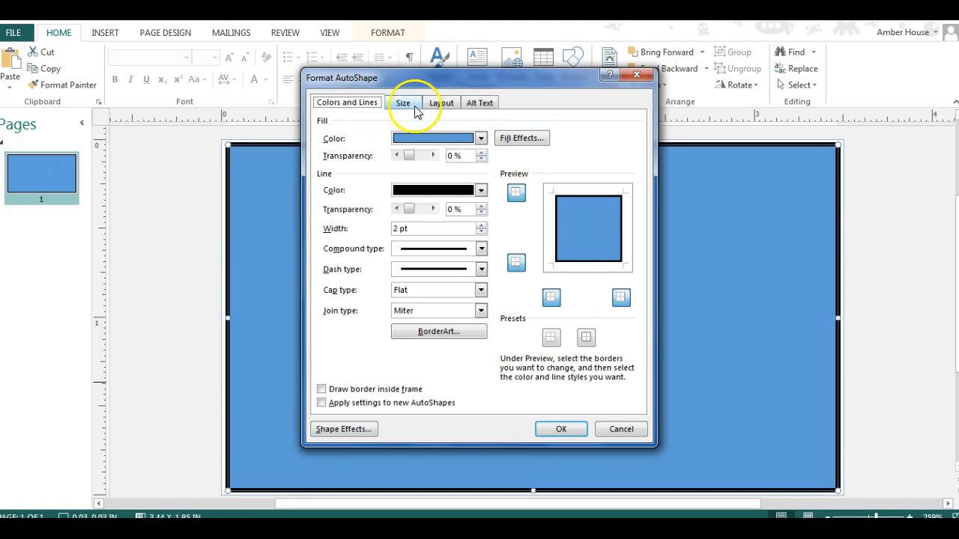
{"action": "left_click", "coordinate": [481, 139]}
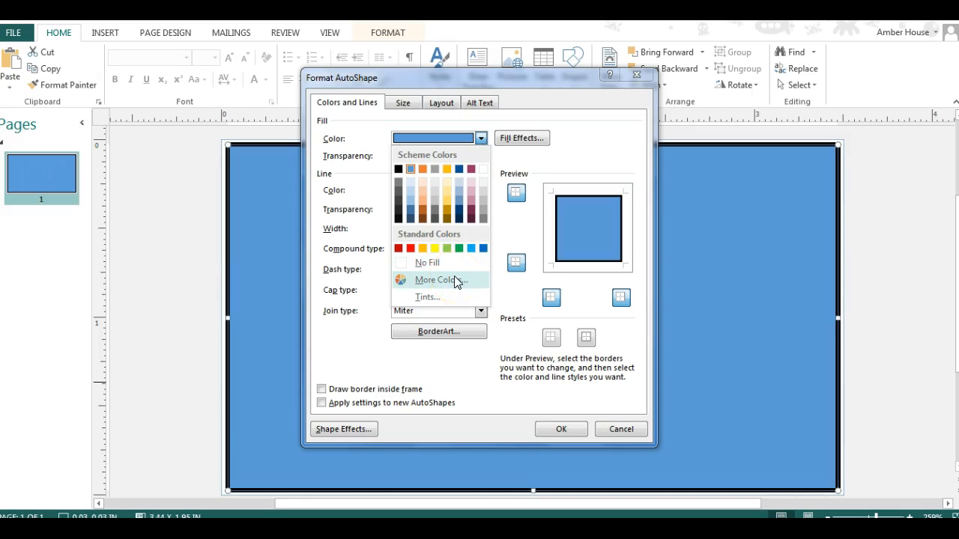
{"action": "left_click", "coordinate": [438, 279]}
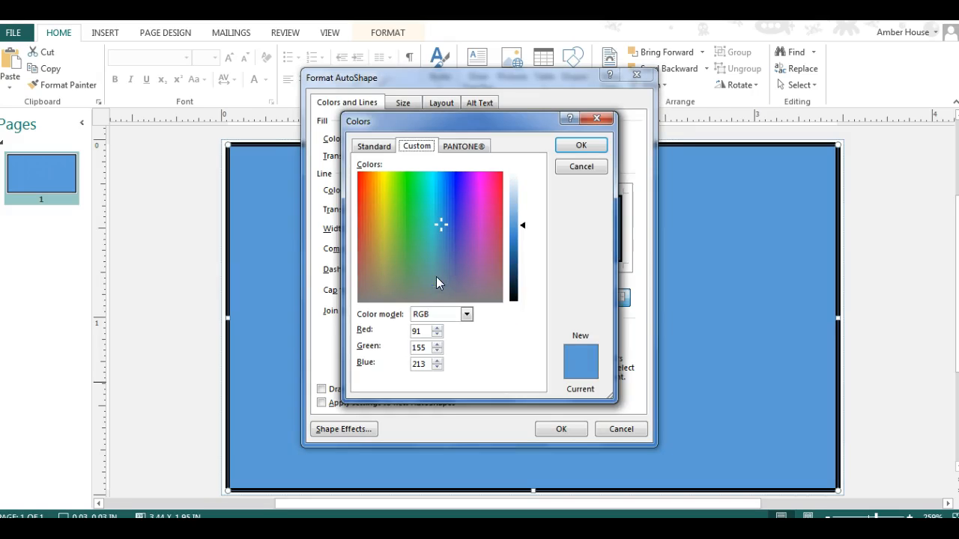
{"action": "left_click", "coordinate": [482, 184]}
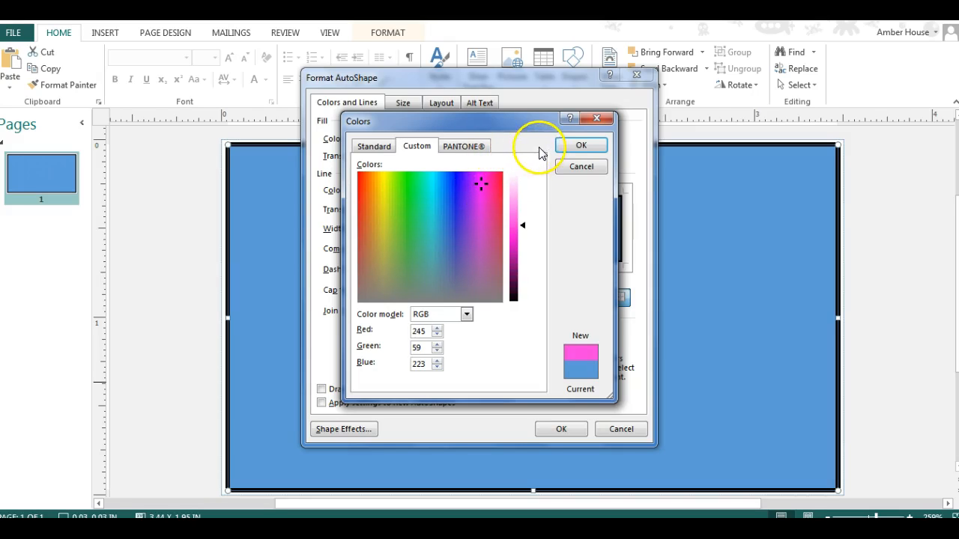
Set the rectangle's fill to PANTONE 246 C magenta, lightened to a soft pink shade
{"action": "left_click", "coordinate": [455, 148]}
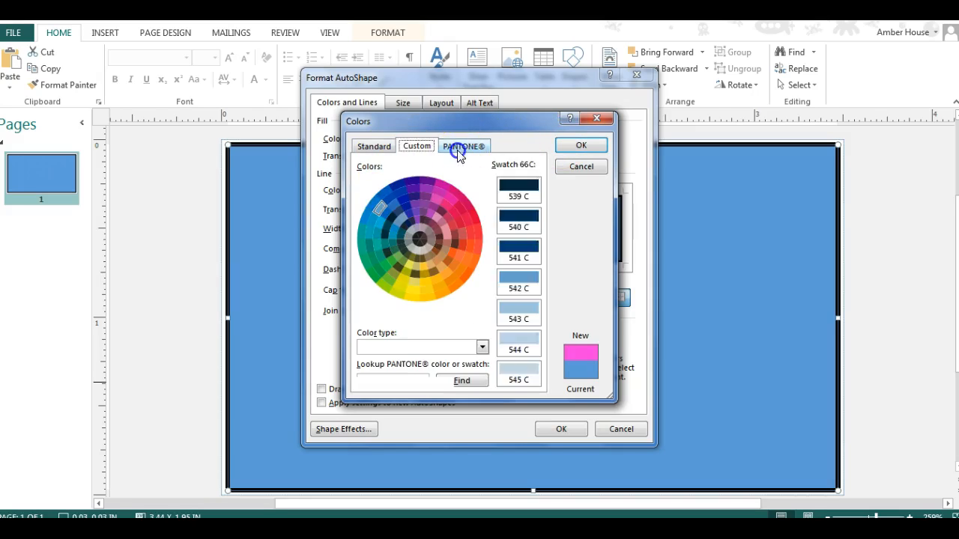
{"action": "left_click", "coordinate": [447, 199]}
{"action": "left_click", "coordinate": [440, 196]}
{"action": "left_click", "coordinate": [434, 200]}
{"action": "left_click", "coordinate": [438, 196]}
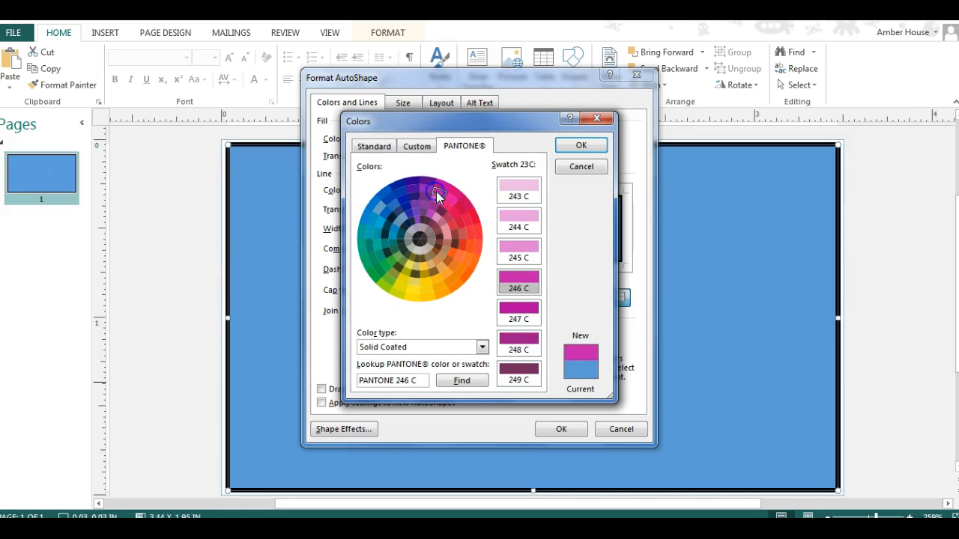
{"action": "left_click", "coordinate": [410, 152]}
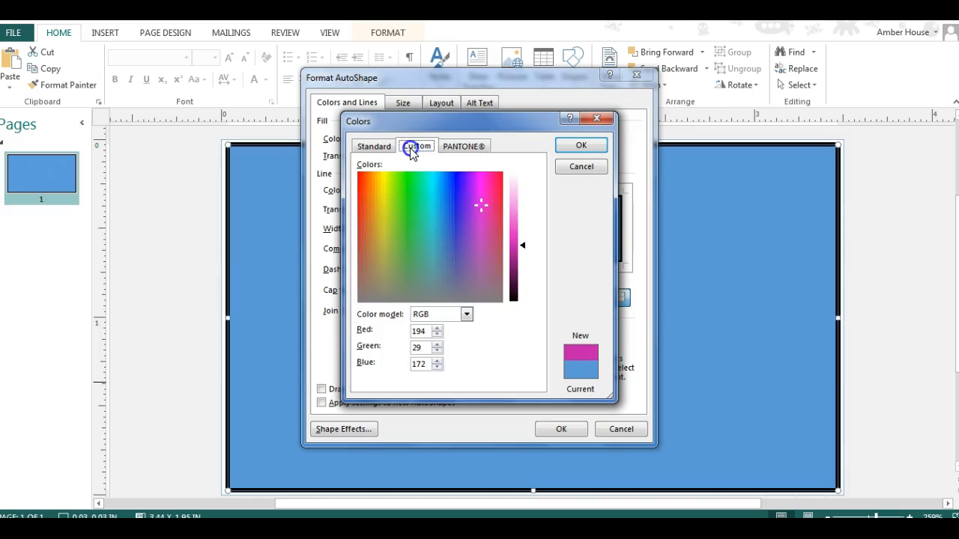
{"action": "left_click", "coordinate": [514, 210]}
{"action": "left_click", "coordinate": [581, 145]}
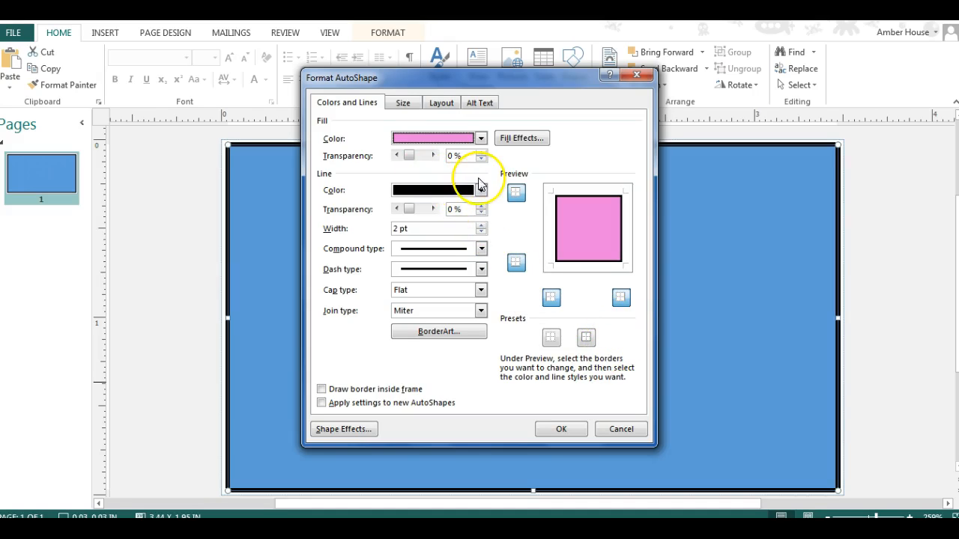
Give the rectangle a 6 pt triple-line border and apply the formatting to the shape
{"action": "left_click", "coordinate": [442, 252]}
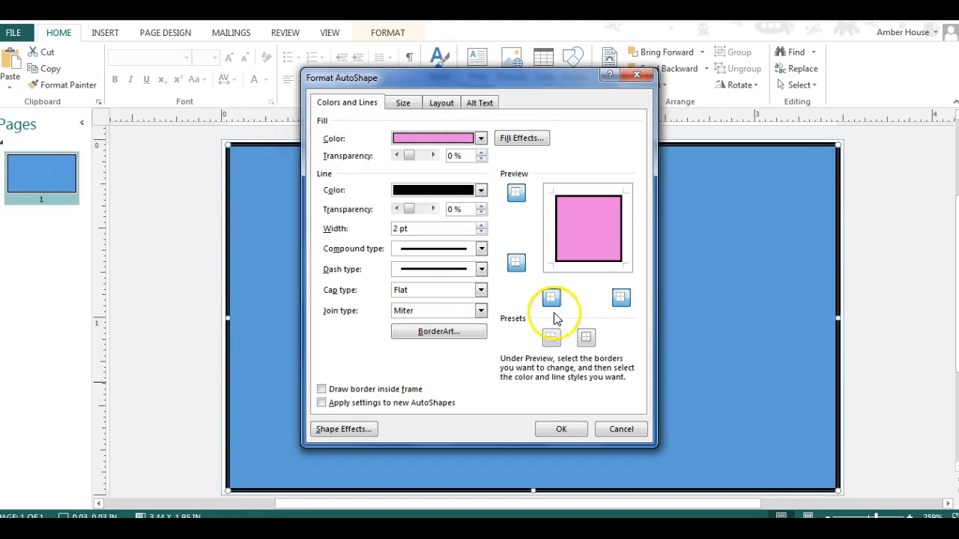
{"action": "left_click", "coordinate": [483, 269]}
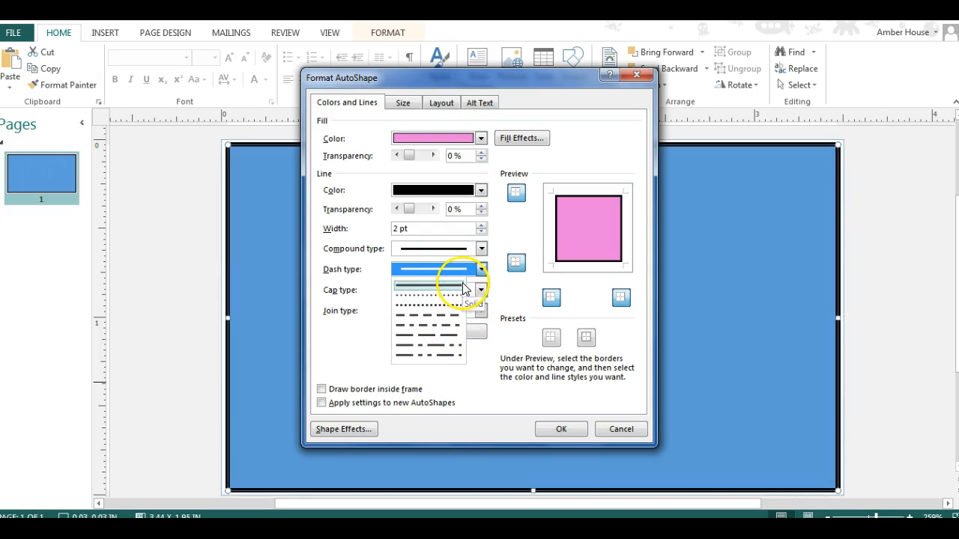
{"action": "left_click", "coordinate": [463, 271]}
{"action": "left_click", "coordinate": [483, 248]}
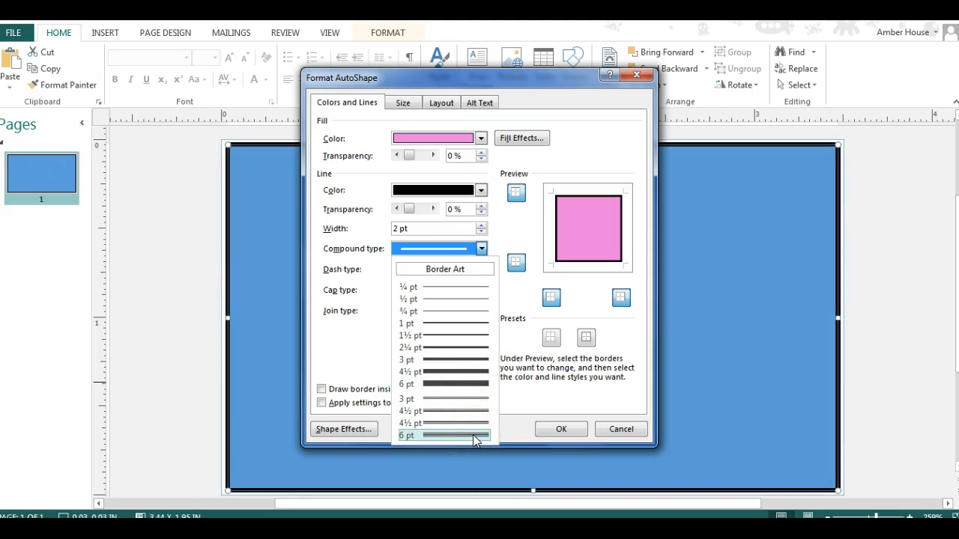
{"action": "left_click", "coordinate": [505, 226]}
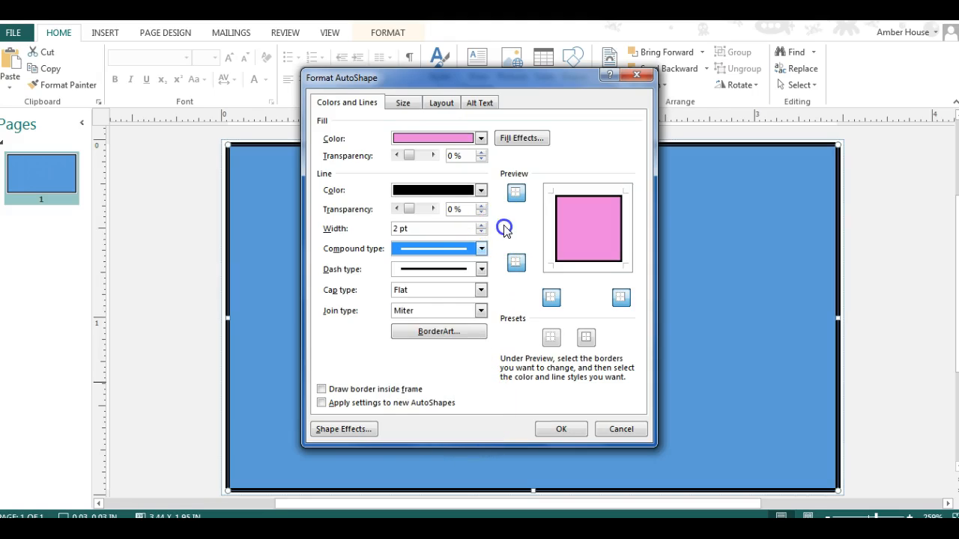
{"action": "left_click", "coordinate": [482, 248]}
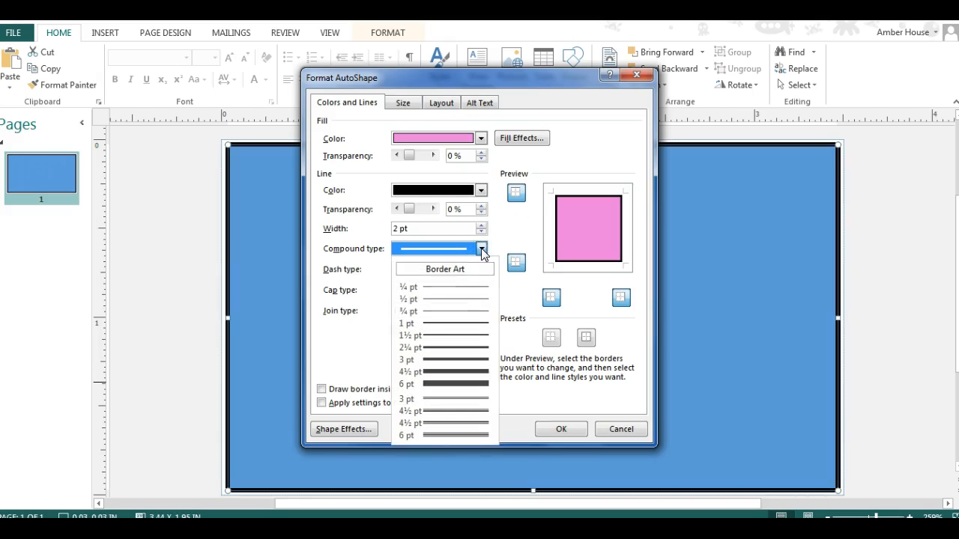
{"action": "left_click", "coordinate": [478, 435]}
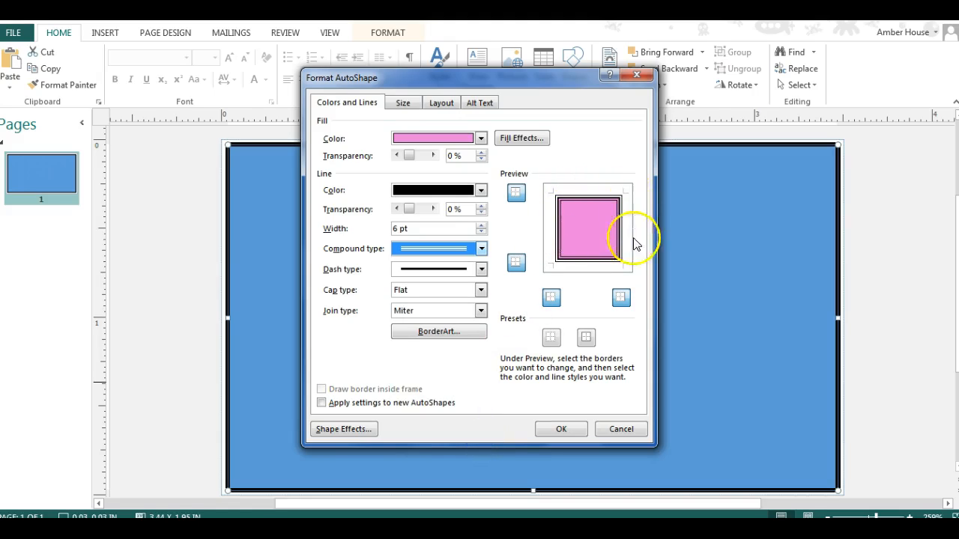
{"action": "left_click", "coordinate": [576, 430]}
{"action": "left_click", "coordinate": [889, 266]}
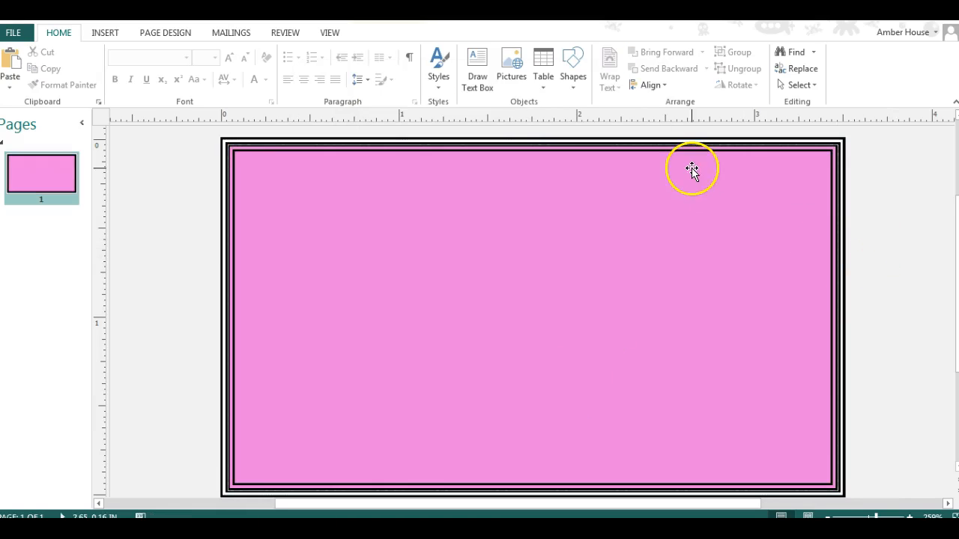
Pull the rectangle's two upper corners inward to make it about 3.39 by 1.91 in
{"action": "left_click", "coordinate": [239, 146]}
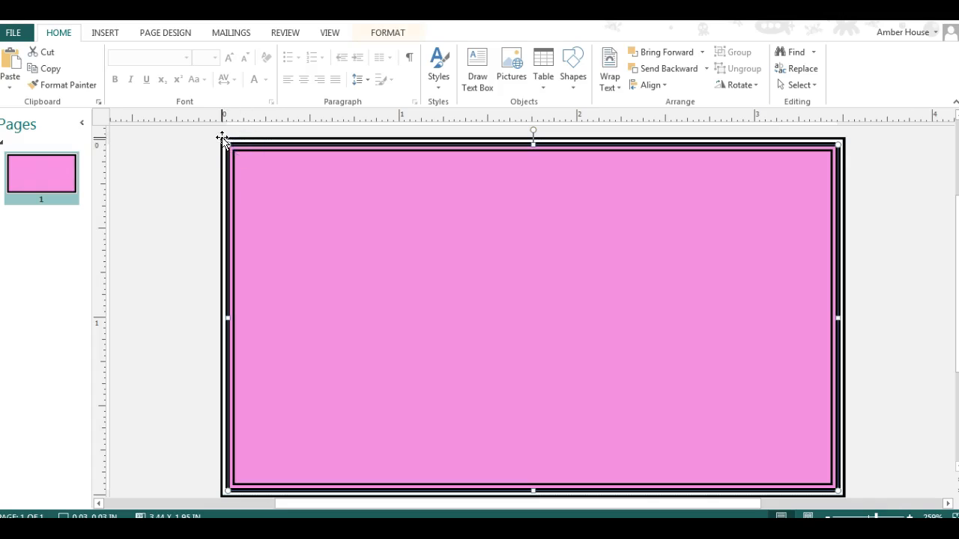
{"action": "left_click_drag", "start_coordinate": [227, 143], "coordinate": [231, 146]}
{"action": "left_click_drag", "start_coordinate": [838, 146], "coordinate": [836, 150]}
{"action": "left_click", "coordinate": [902, 188]}
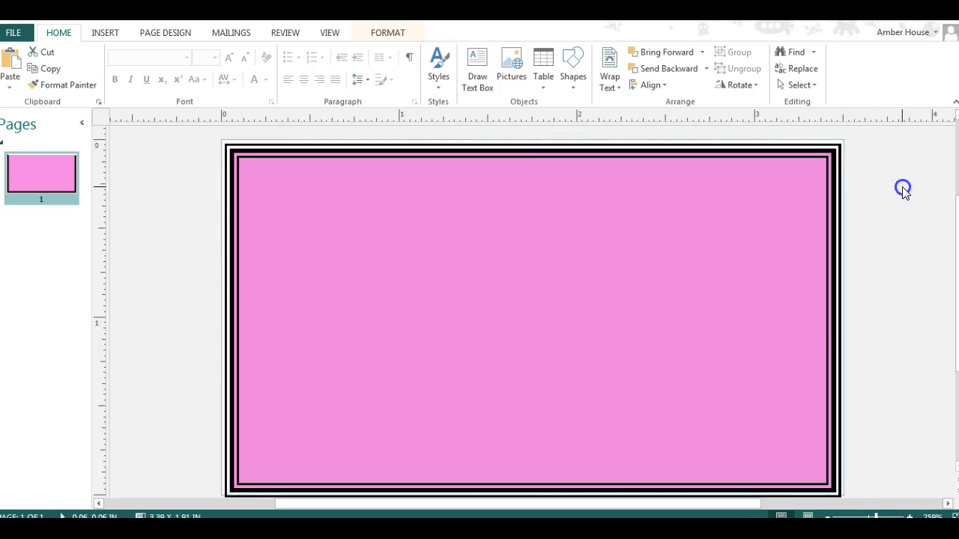
Pull the rectangle's two lower corners inward so its border sits inside the card, and check the margins on all sides
{"action": "scroll", "coordinate": [857, 349], "scroll_direction": "down", "scroll_amount": 2}
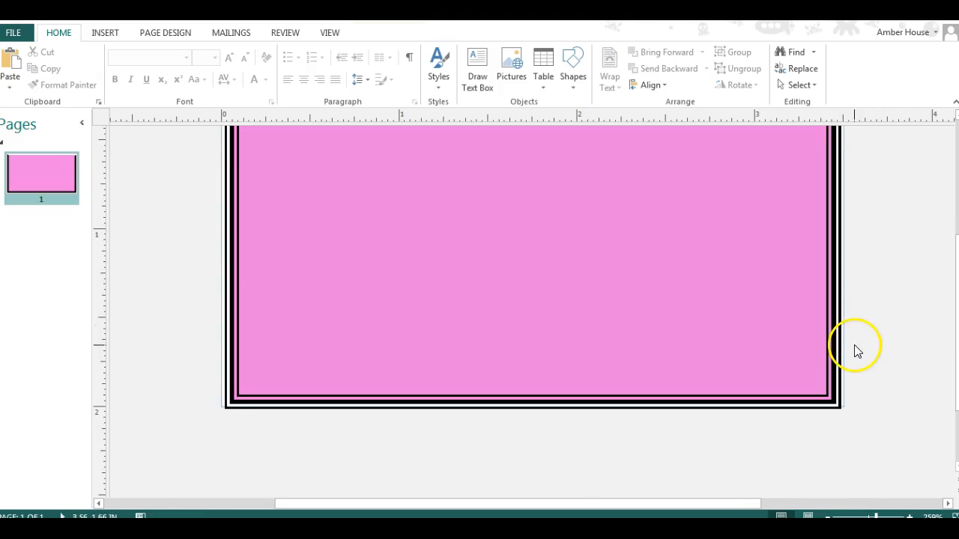
{"action": "left_click", "coordinate": [828, 402]}
{"action": "left_click_drag", "start_coordinate": [837, 404], "coordinate": [834, 401]}
{"action": "left_click_drag", "start_coordinate": [238, 401], "coordinate": [241, 400]}
{"action": "left_click", "coordinate": [312, 466]}
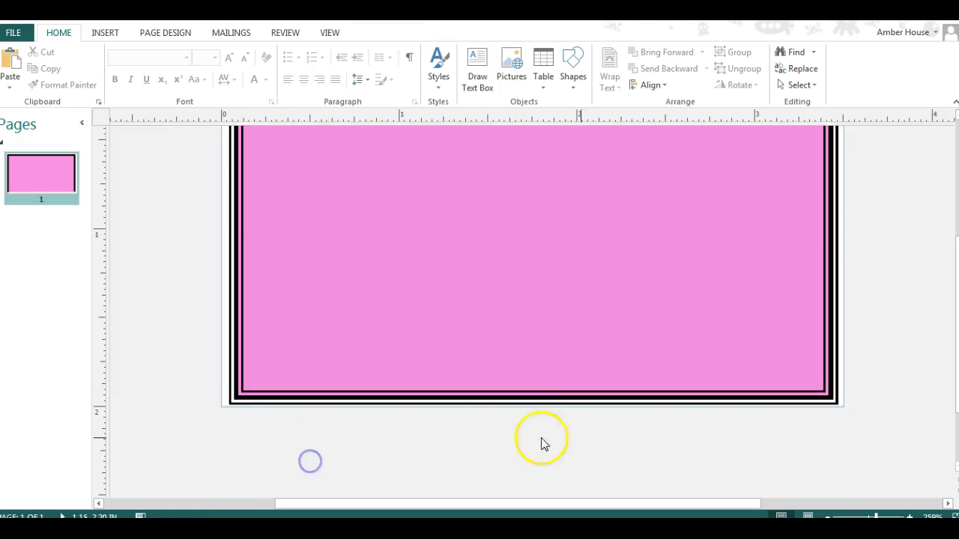
{"action": "scroll", "coordinate": [620, 444], "scroll_direction": "up", "scroll_amount": 3}
{"action": "scroll", "coordinate": [620, 443], "scroll_direction": "down", "scroll_amount": 3}
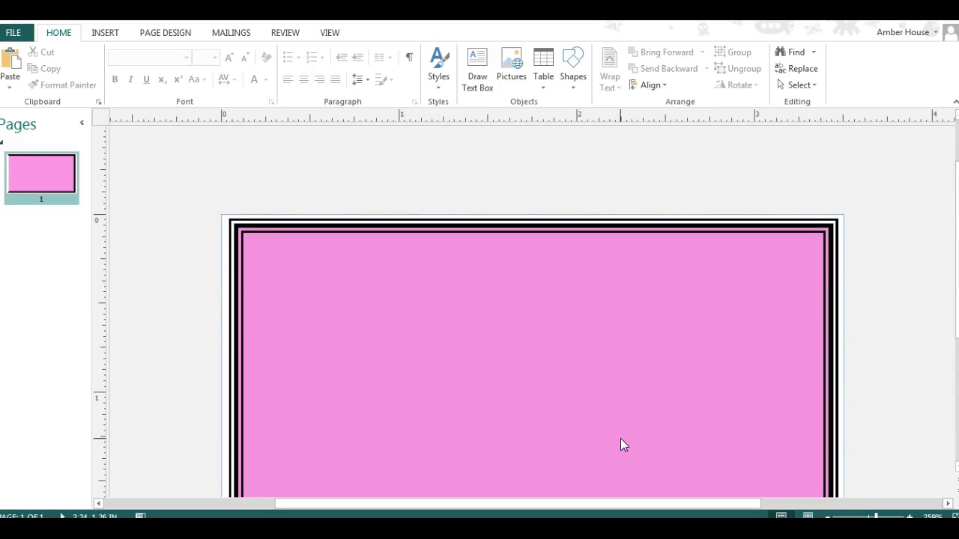
{"action": "left_click", "coordinate": [672, 442]}
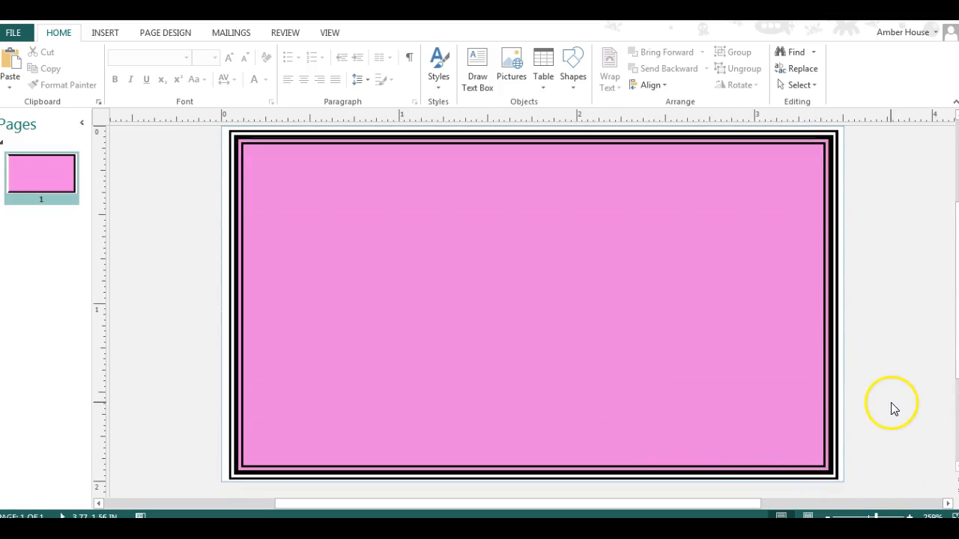
Insert WordArt in the second style of the second Transform Styles row, with the text "Petals in the Wind"
{"action": "left_click", "coordinate": [97, 33]}
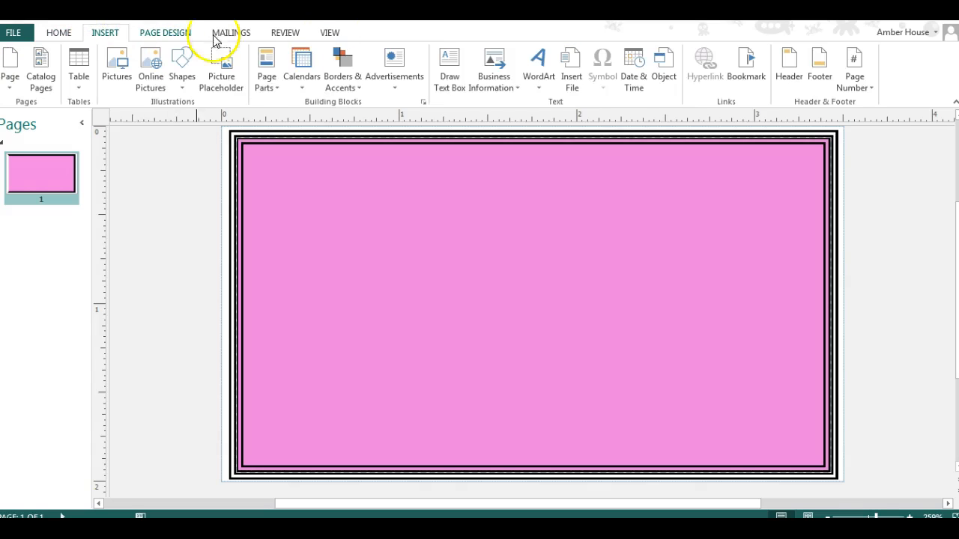
{"action": "left_click", "coordinate": [543, 59]}
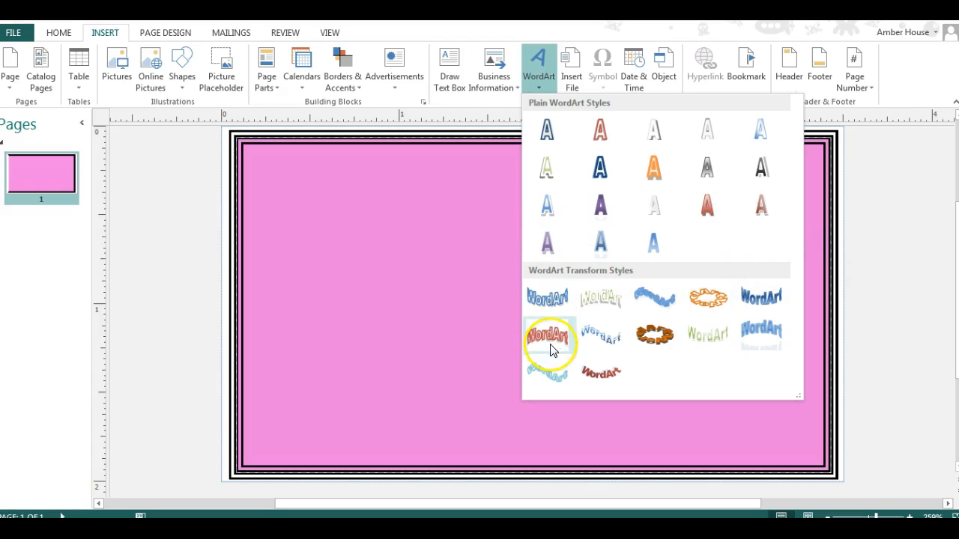
{"action": "left_click", "coordinate": [589, 344]}
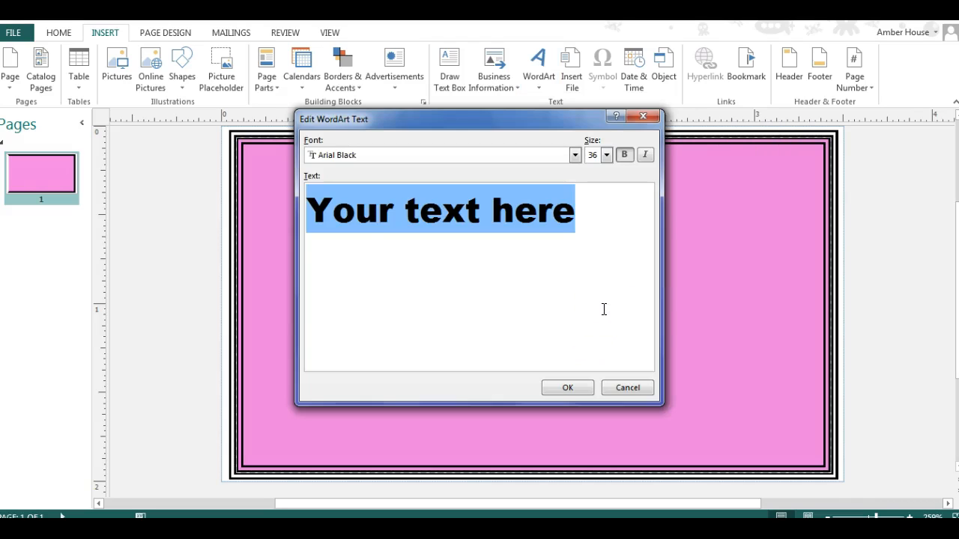
{"action": "type", "text": "Petals"}
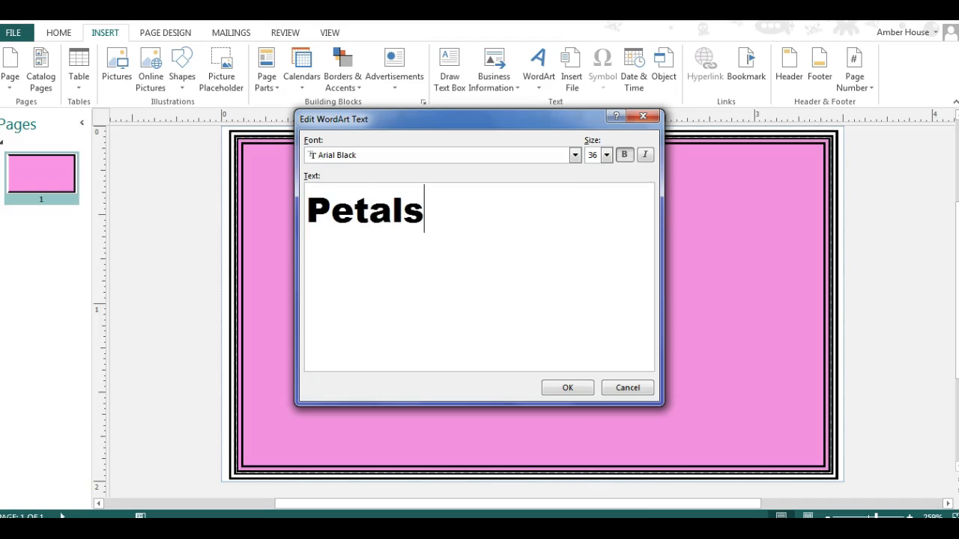
{"action": "type", "text": " in"}
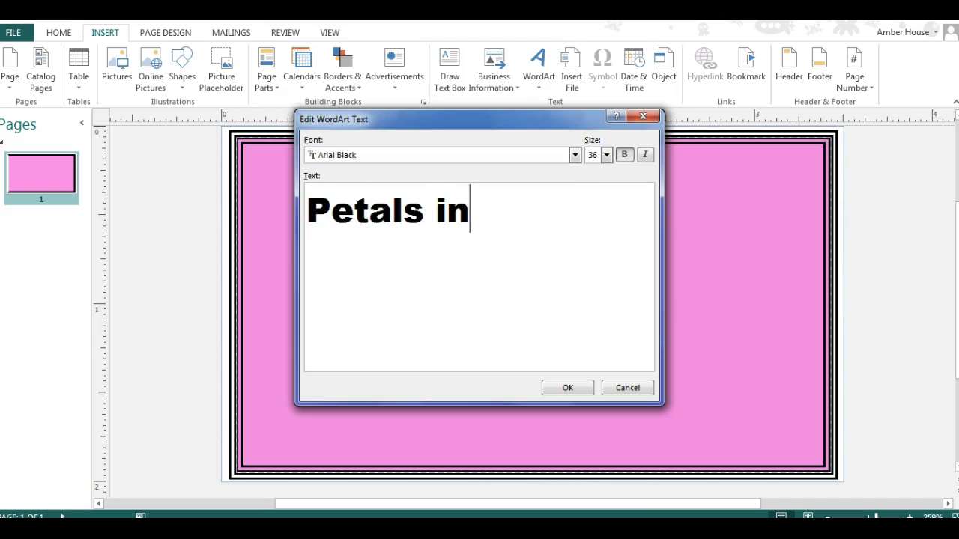
{"action": "type", "text": " the Wind"}
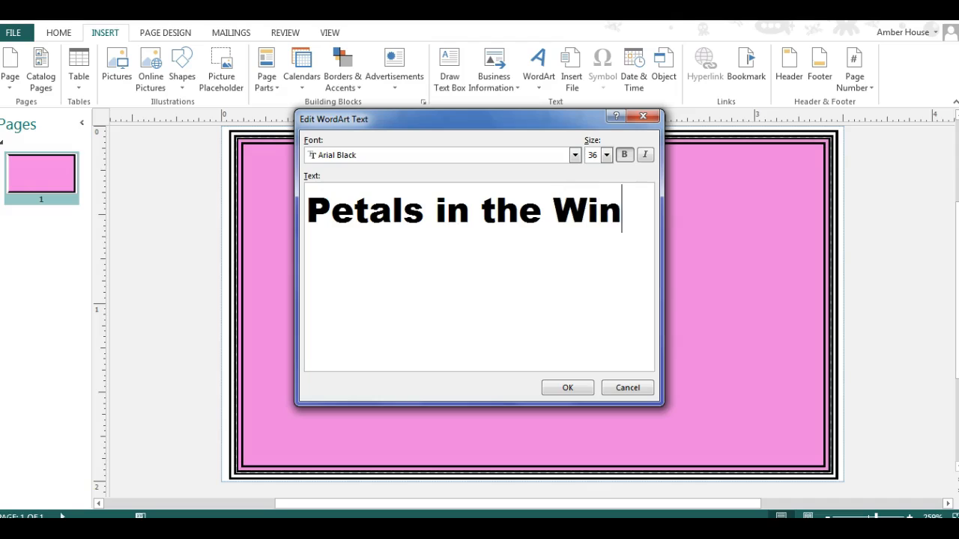
Try the Britannic Bold font for the WordArt text
{"action": "left_click", "coordinate": [385, 157]}
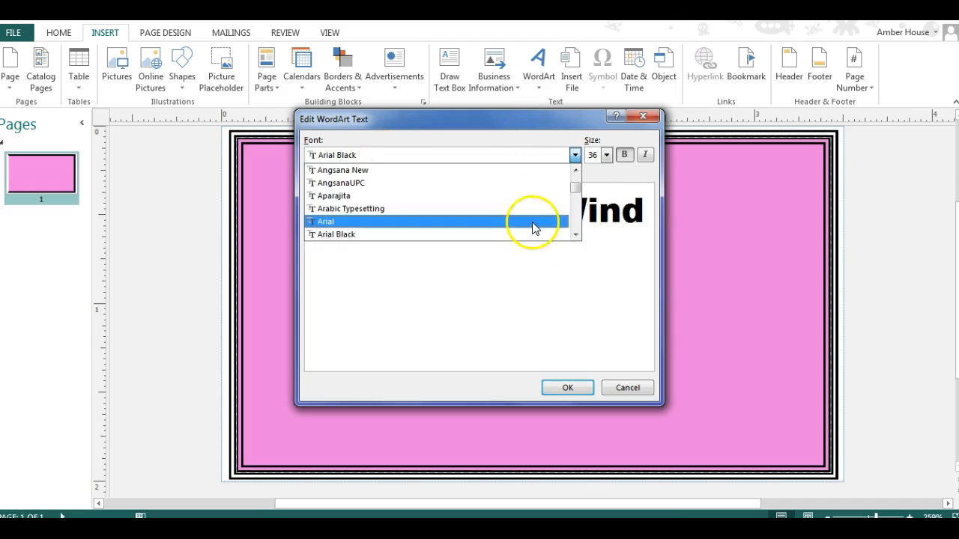
{"action": "left_click", "coordinate": [574, 225]}
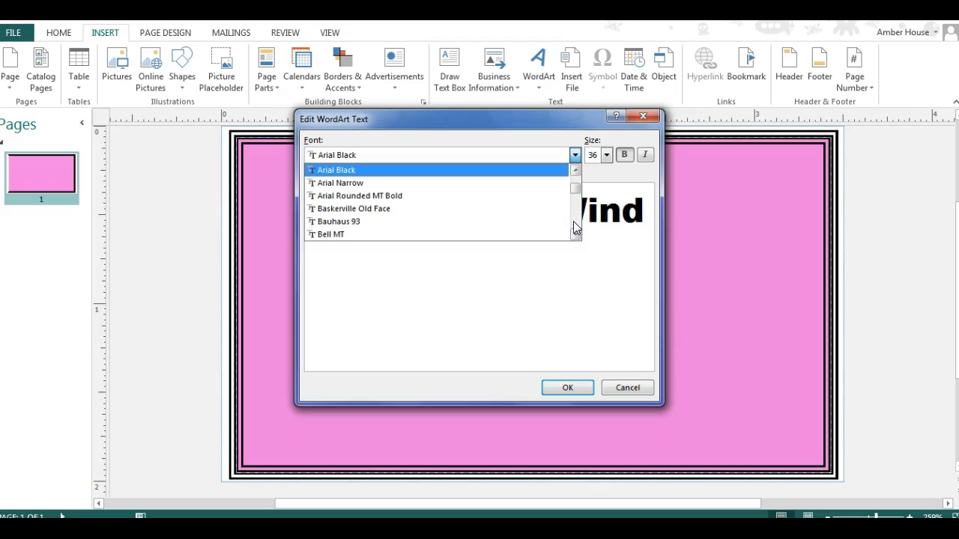
{"action": "left_click", "coordinate": [573, 224]}
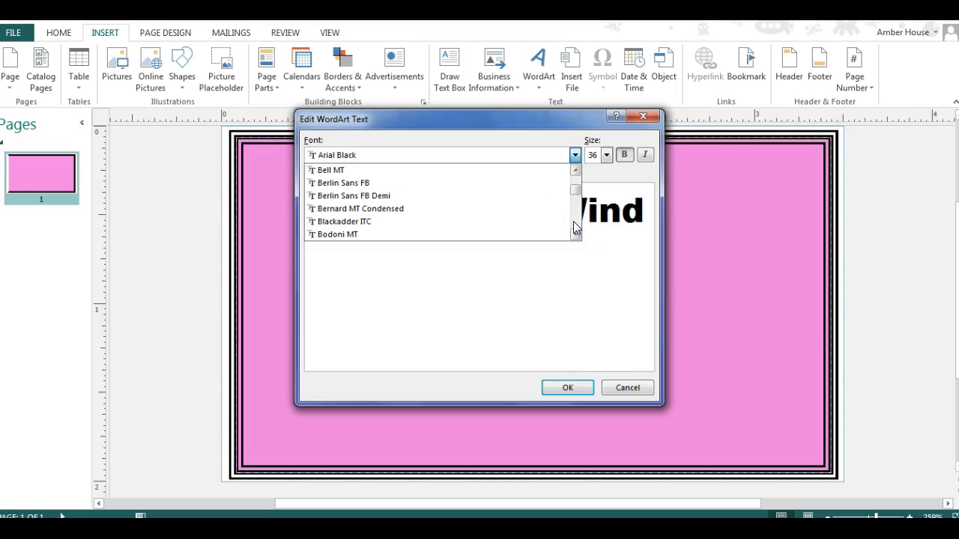
{"action": "left_click", "coordinate": [574, 224]}
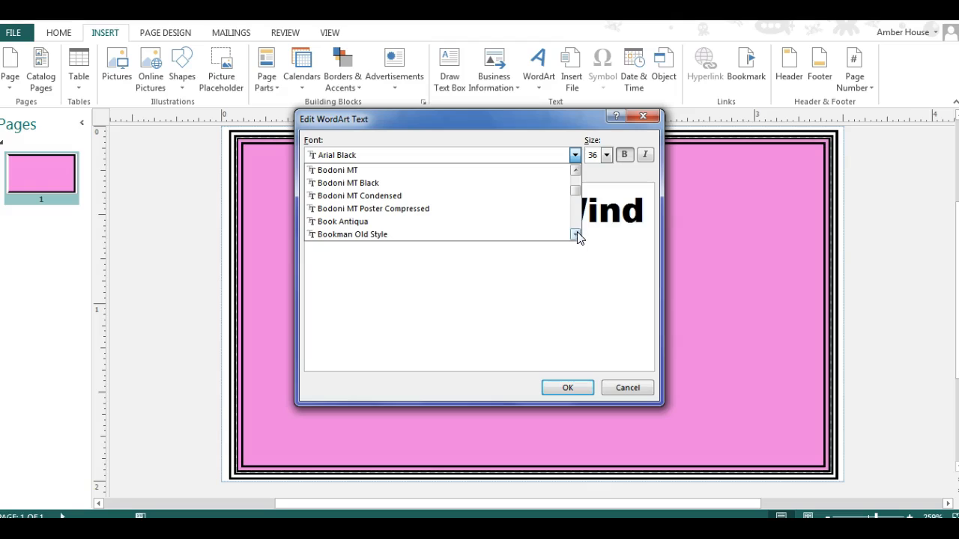
{"action": "left_click", "coordinate": [575, 234]}
{"action": "left_click", "coordinate": [575, 235]}
{"action": "left_click", "coordinate": [575, 235]}
{"action": "left_click", "coordinate": [576, 234]}
{"action": "left_click", "coordinate": [575, 235]}
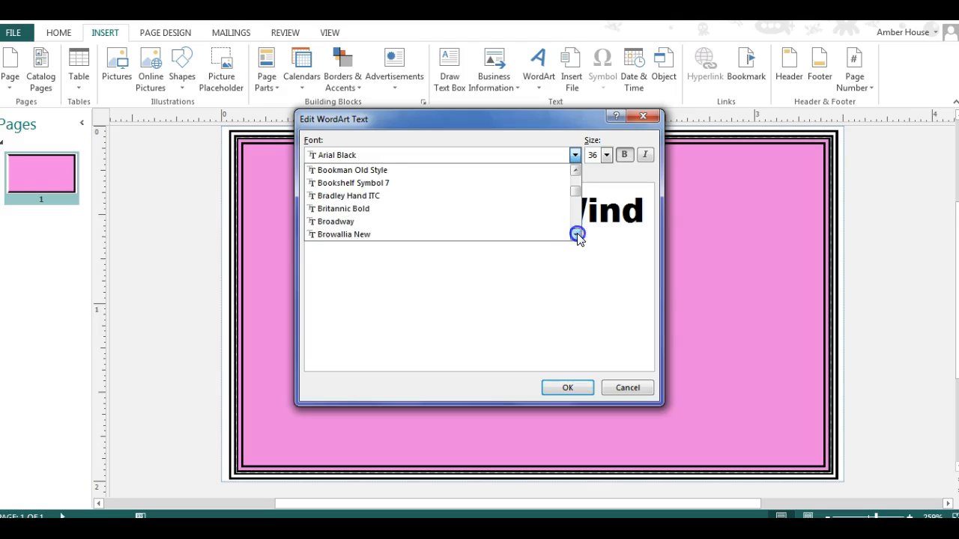
{"action": "left_click", "coordinate": [484, 210]}
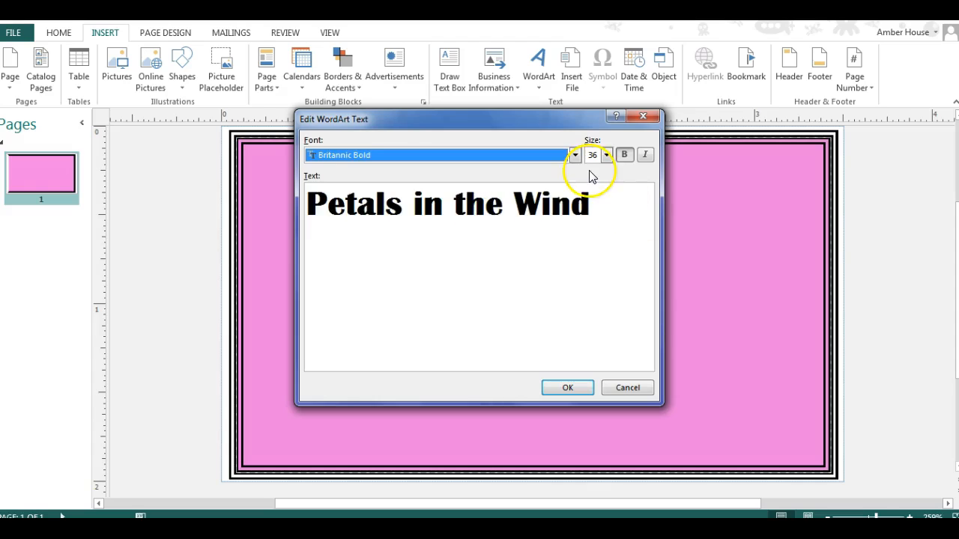
Set the WordArt text's font to Calisto MT and place the WordArt on the card
{"action": "left_click_drag", "start_coordinate": [637, 210], "coordinate": [256, 182]}
{"action": "left_click", "coordinate": [575, 155]}
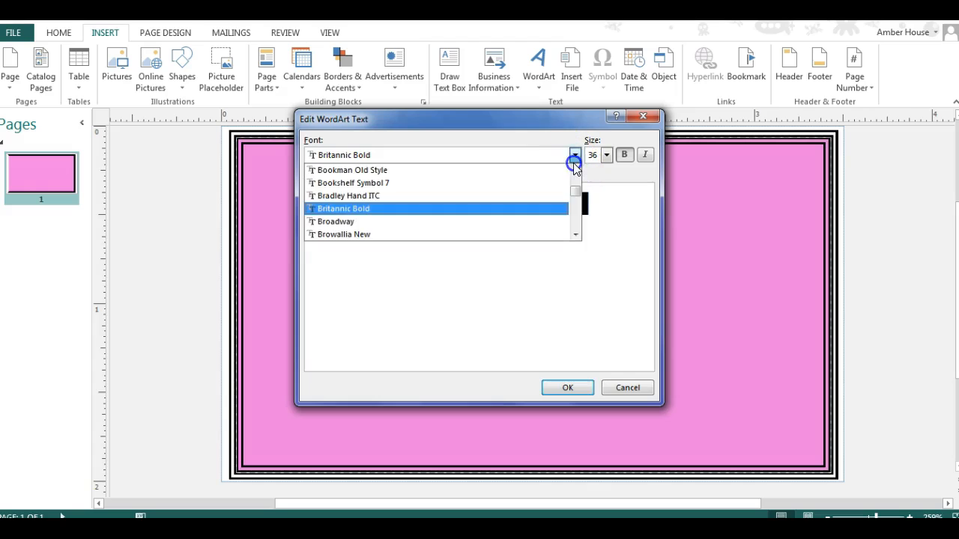
{"action": "left_click", "coordinate": [575, 235]}
{"action": "left_click", "coordinate": [576, 236]}
{"action": "left_click", "coordinate": [576, 236]}
{"action": "left_click", "coordinate": [575, 235]}
{"action": "left_click", "coordinate": [575, 235]}
{"action": "left_click", "coordinate": [576, 235]}
{"action": "left_click", "coordinate": [480, 234]}
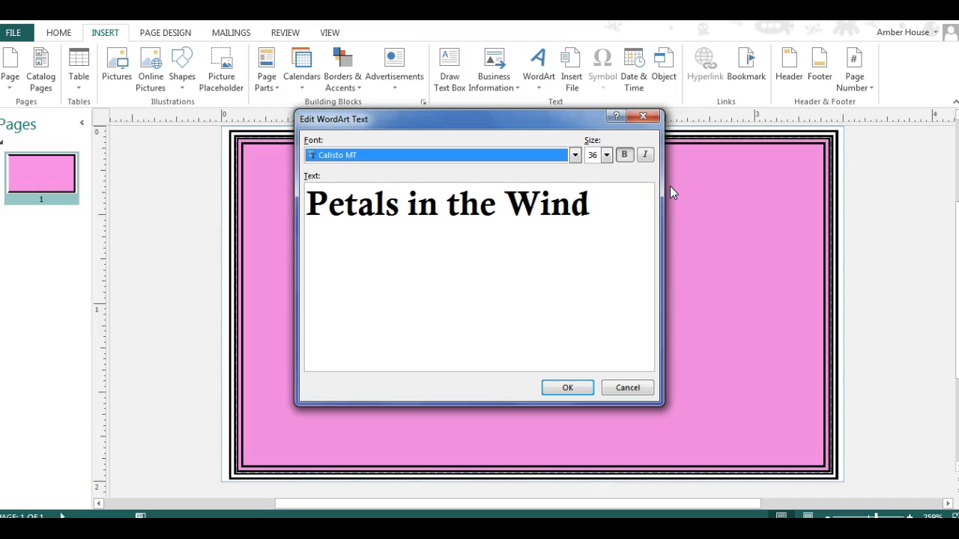
{"action": "left_click", "coordinate": [581, 389]}
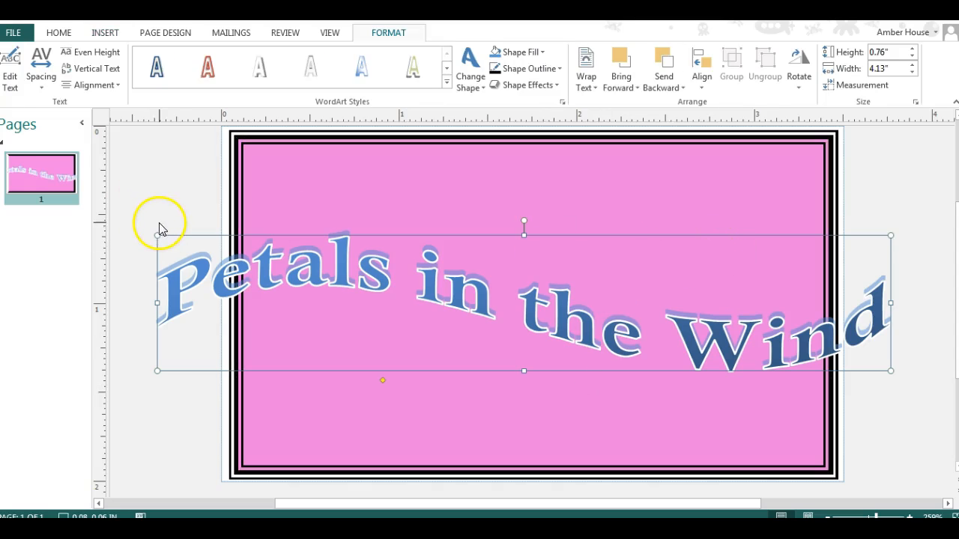
Try narrowing, enlarging and flattening the WordArt by its edges and corner, undoing each change
{"action": "left_click_drag", "start_coordinate": [157, 236], "coordinate": [211, 235]}
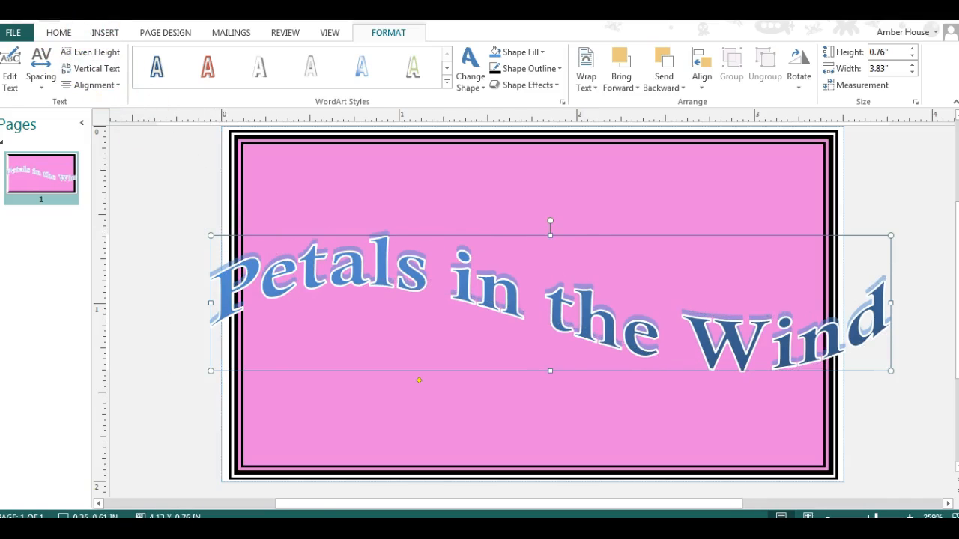
{"action": "key", "text": "ctrl+z"}
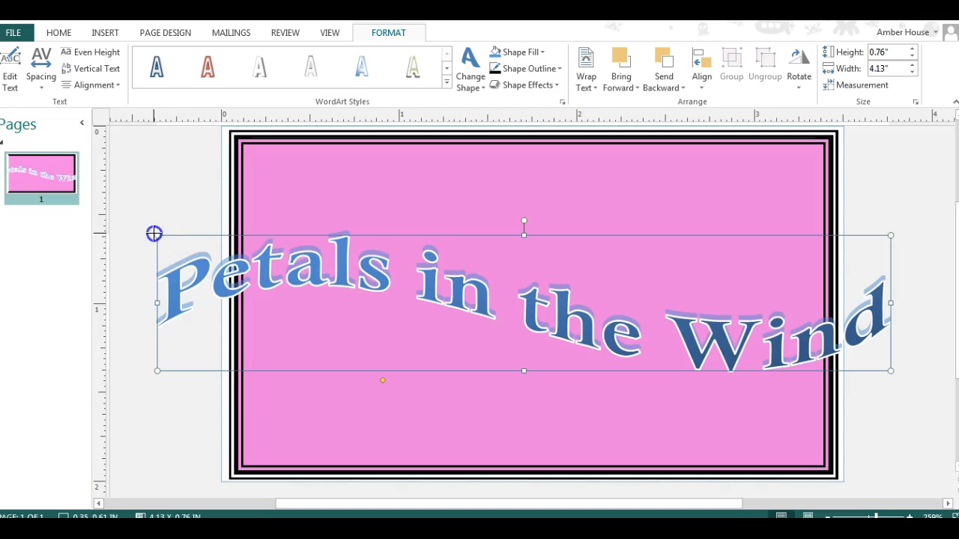
{"action": "left_click_drag", "start_coordinate": [156, 195], "coordinate": [151, 163]}
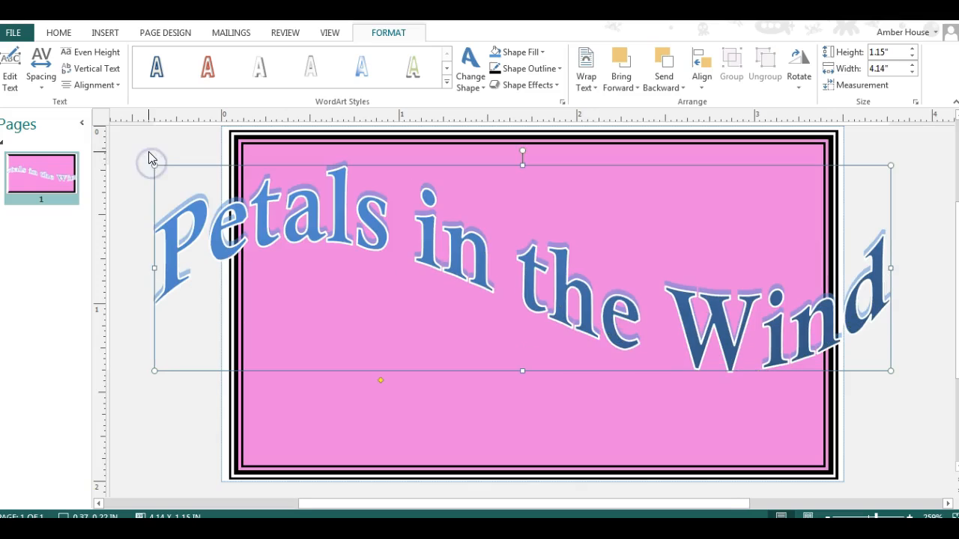
{"action": "key", "text": "ctrl+z"}
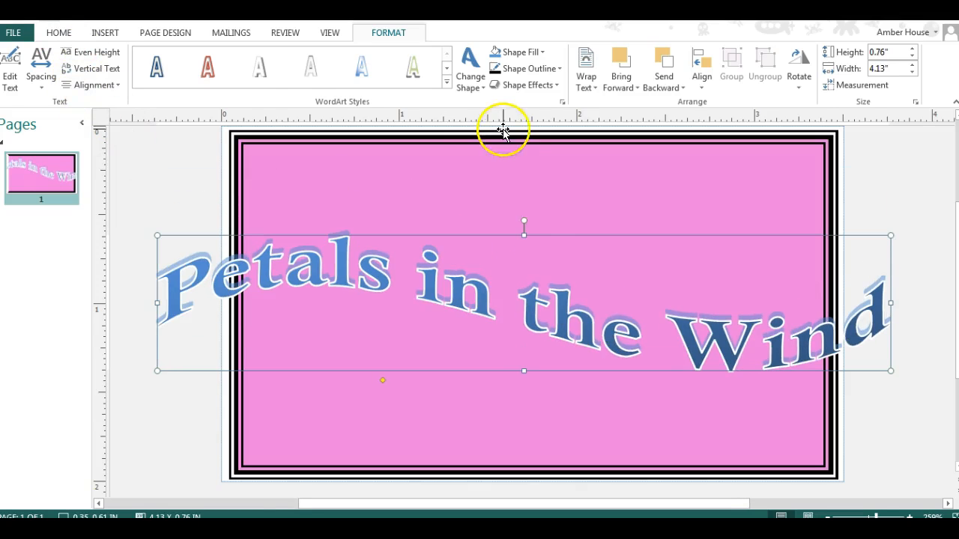
{"action": "left_click_drag", "start_coordinate": [524, 234], "coordinate": [524, 293]}
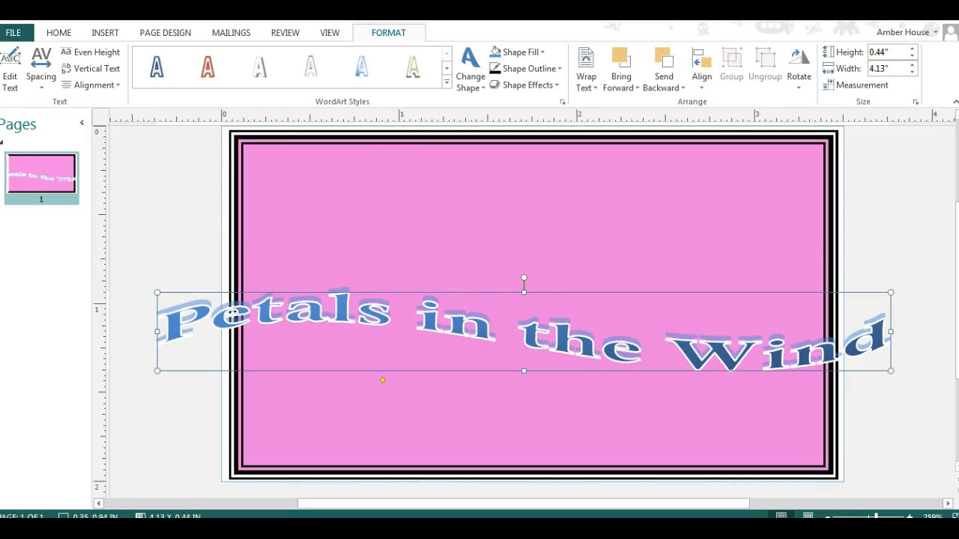
{"action": "key", "text": "ctrl+z"}
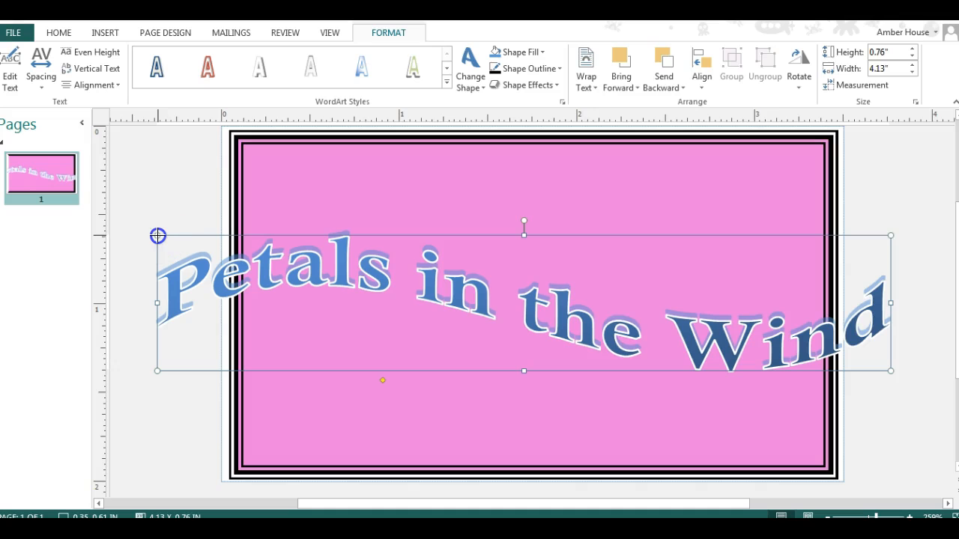
Shrink the WordArt to about 2.5 by 0.68 in and move it up inside the pink background's border
{"action": "left_click_drag", "start_coordinate": [157, 235], "coordinate": [269, 237]}
{"action": "left_click_drag", "start_coordinate": [893, 234], "coordinate": [800, 245]}
{"action": "left_click_drag", "start_coordinate": [580, 242], "coordinate": [585, 167]}
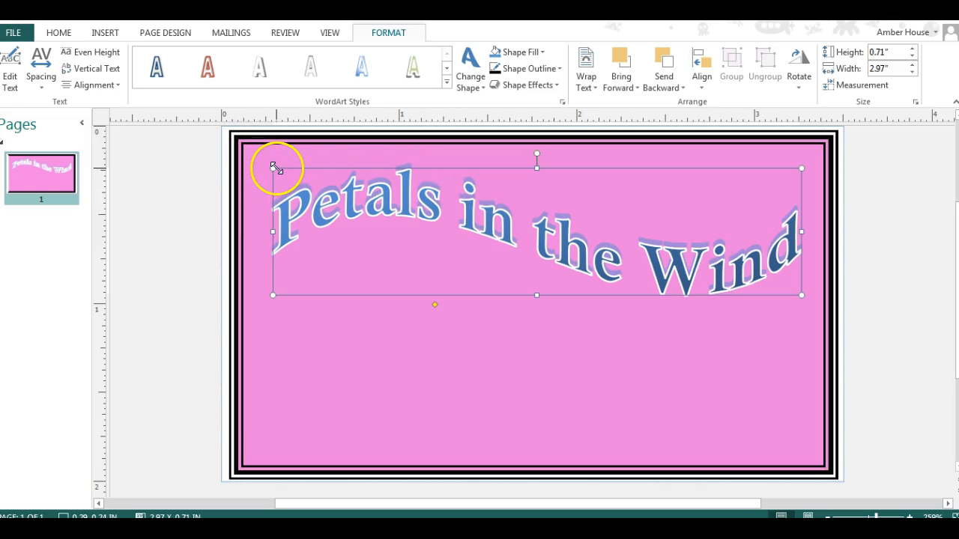
{"action": "left_click_drag", "start_coordinate": [274, 168], "coordinate": [357, 174]}
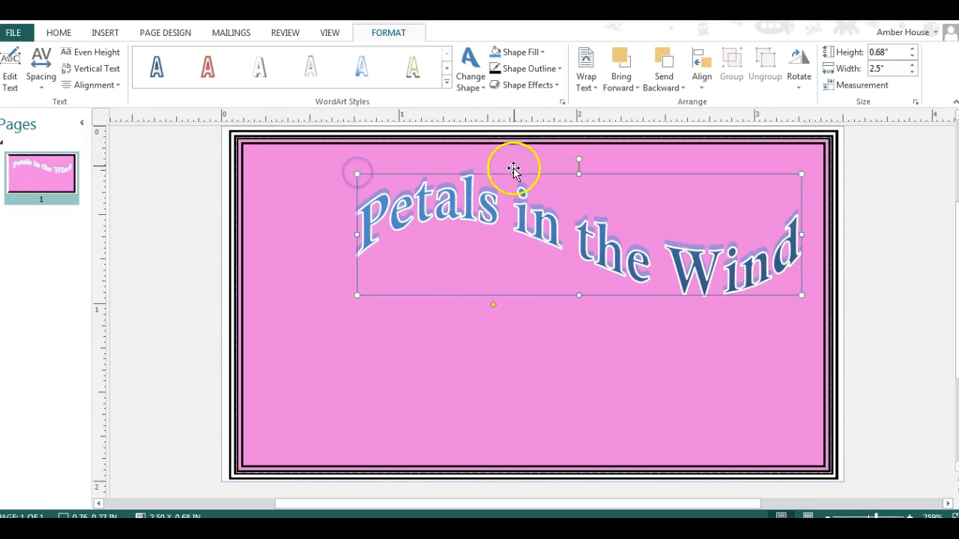
{"action": "mouse_move", "coordinate": [510, 171]}
{"action": "left_mouse_down"}
{"action": "mouse_move", "coordinate": [495, 176]}
{"action": "mouse_move", "coordinate": [509, 176]}
{"action": "left_mouse_up"}
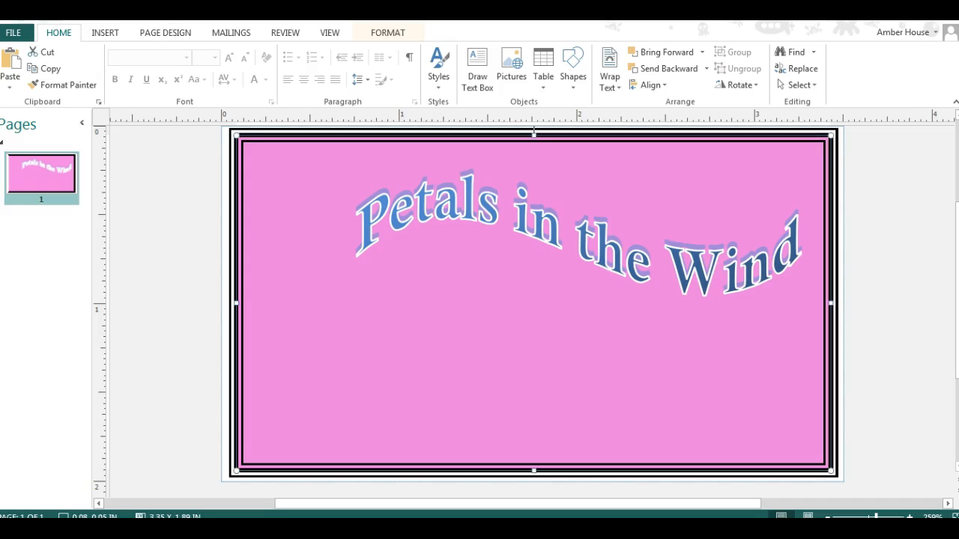
{"action": "key", "text": "ctrl+z"}
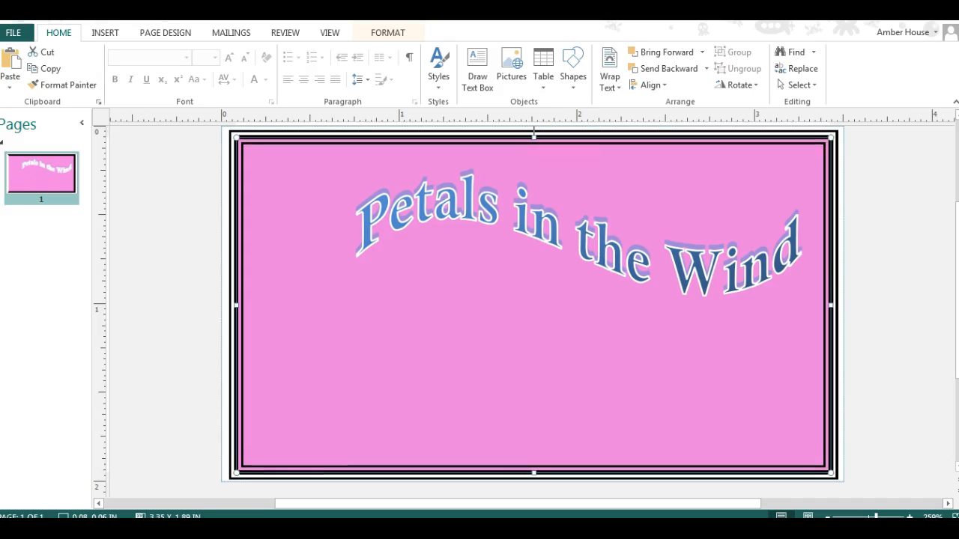
Shrink the WordArt to about 2.28 by 0.61 in and center it horizontally near the card's upper border
{"action": "left_click", "coordinate": [535, 230]}
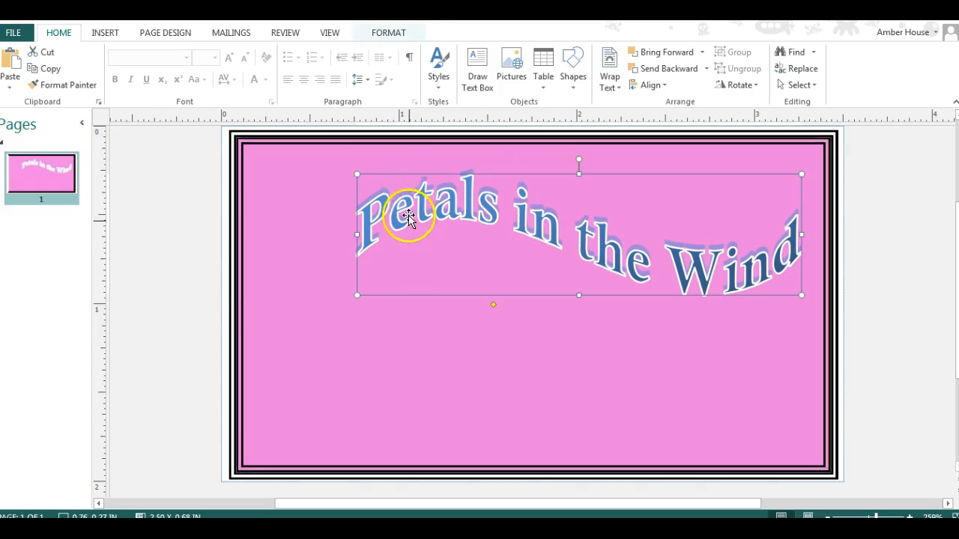
{"action": "left_click_drag", "start_coordinate": [354, 175], "coordinate": [392, 188]}
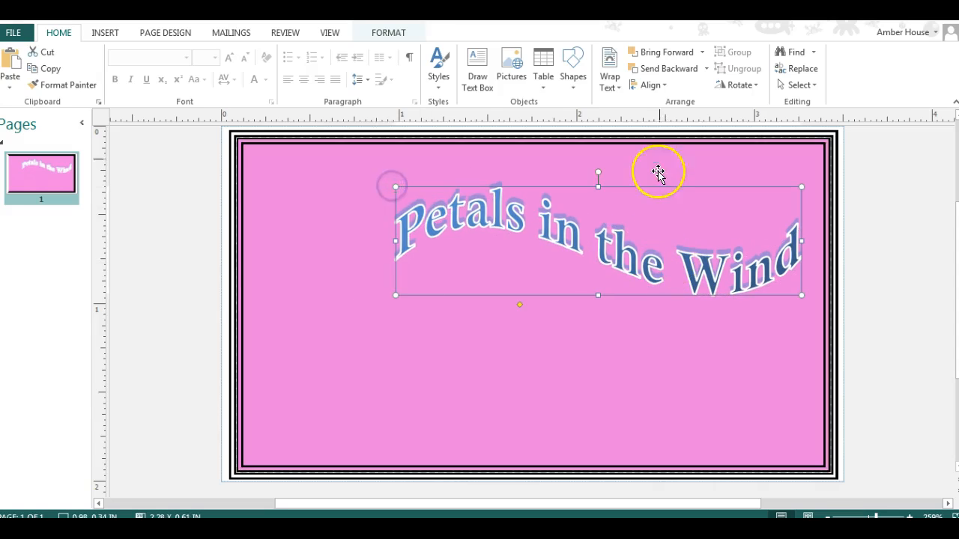
{"action": "left_click_drag", "start_coordinate": [650, 186], "coordinate": [583, 156]}
{"action": "left_click", "coordinate": [904, 244]}
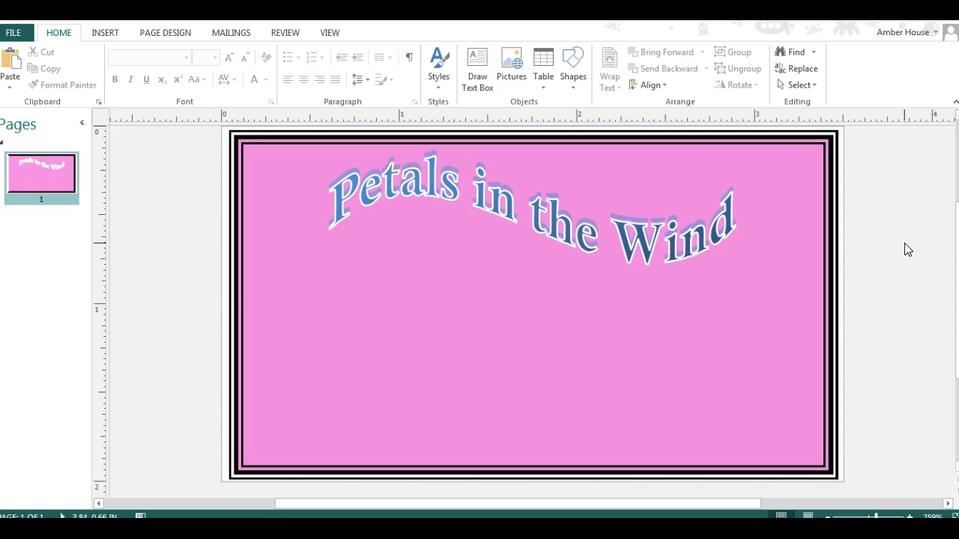
{"action": "left_click", "coordinate": [109, 35]}
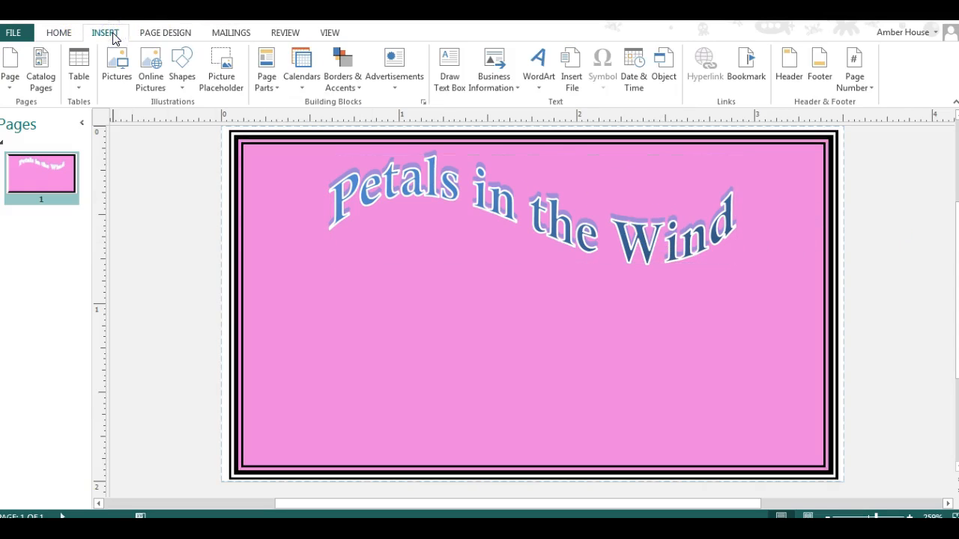
{"action": "left_click", "coordinate": [182, 78]}
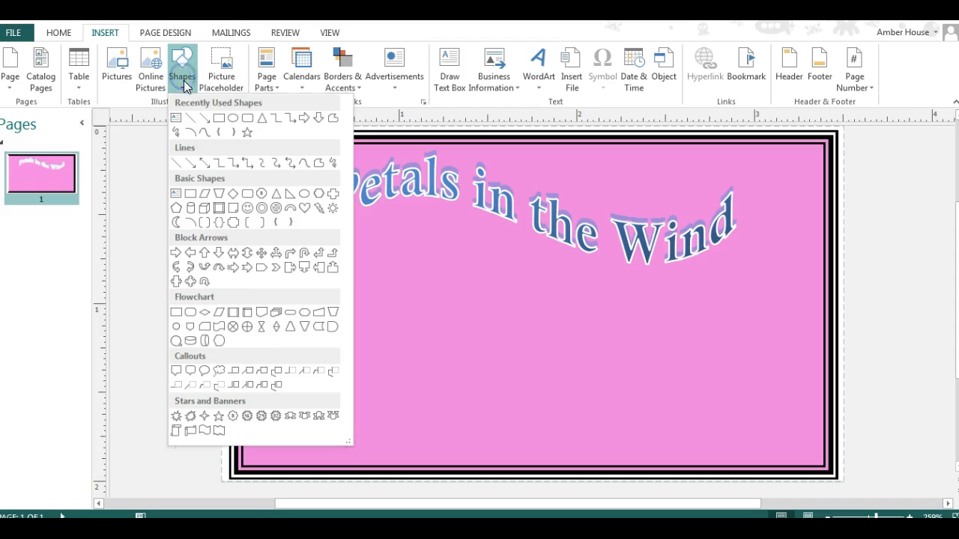
{"action": "left_click", "coordinate": [222, 120]}
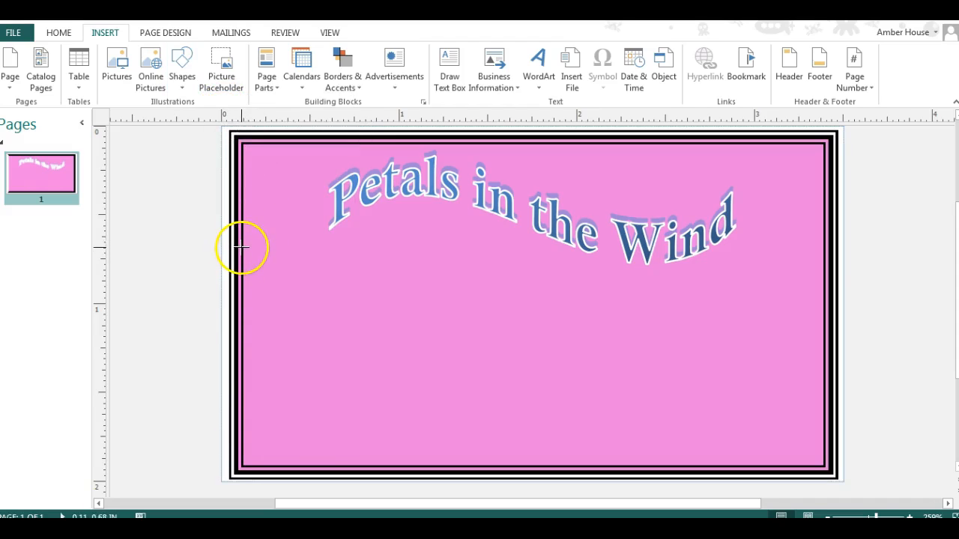
{"action": "left_click_drag", "start_coordinate": [237, 245], "coordinate": [361, 263]}
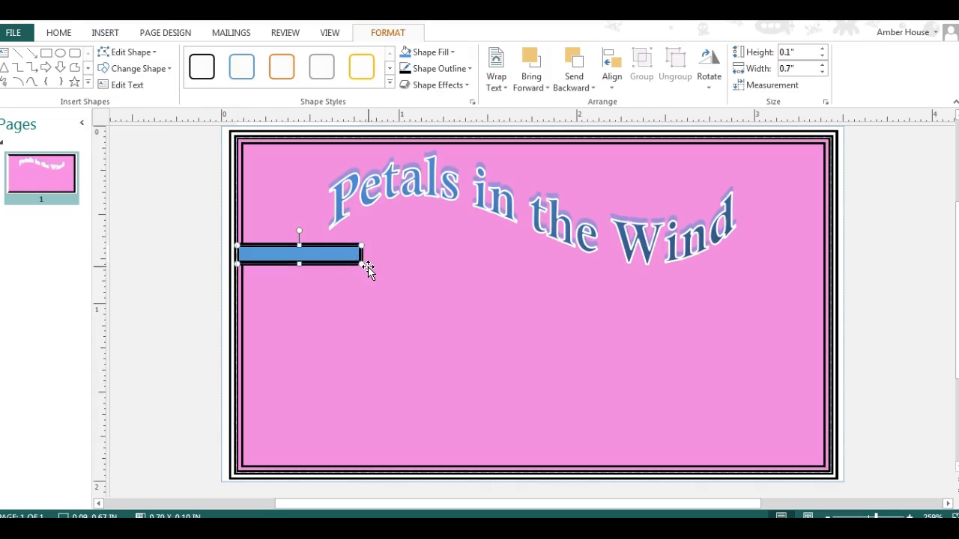
{"action": "left_click", "coordinate": [50, 11]}
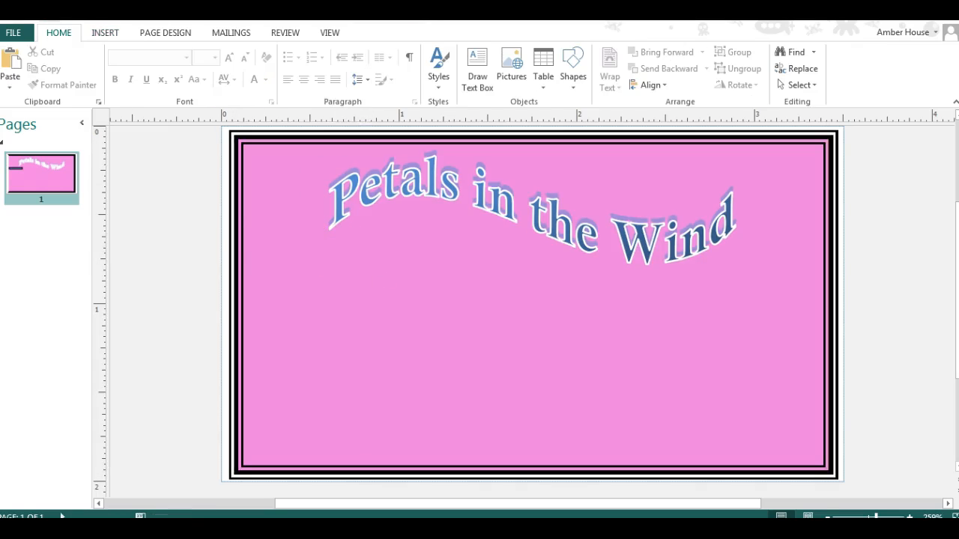
Draw a rectangle about 3.37 by 0.25 in across the card just below the WordArt, and nudge the WordArt up clear of it
{"action": "left_click", "coordinate": [99, 33]}
{"action": "left_click", "coordinate": [181, 75]}
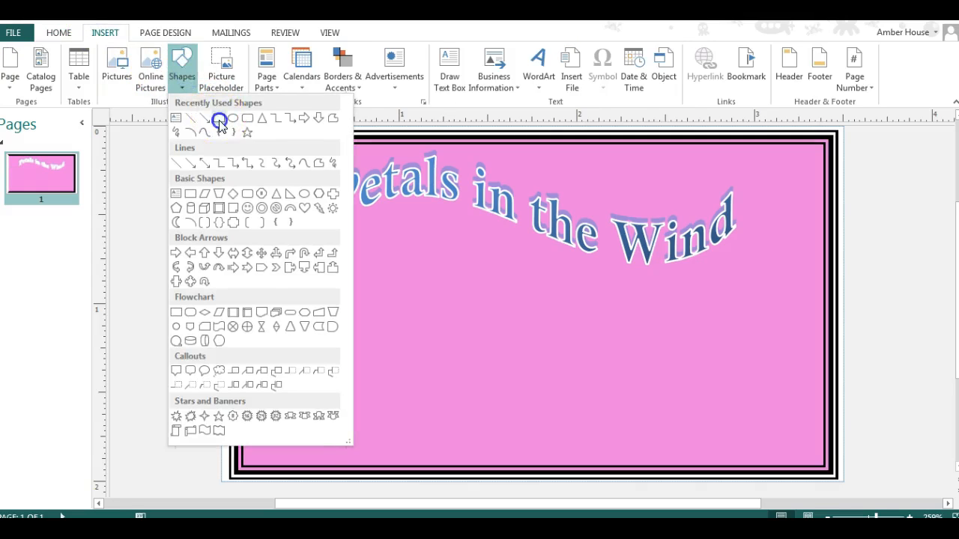
{"action": "left_click", "coordinate": [218, 120]}
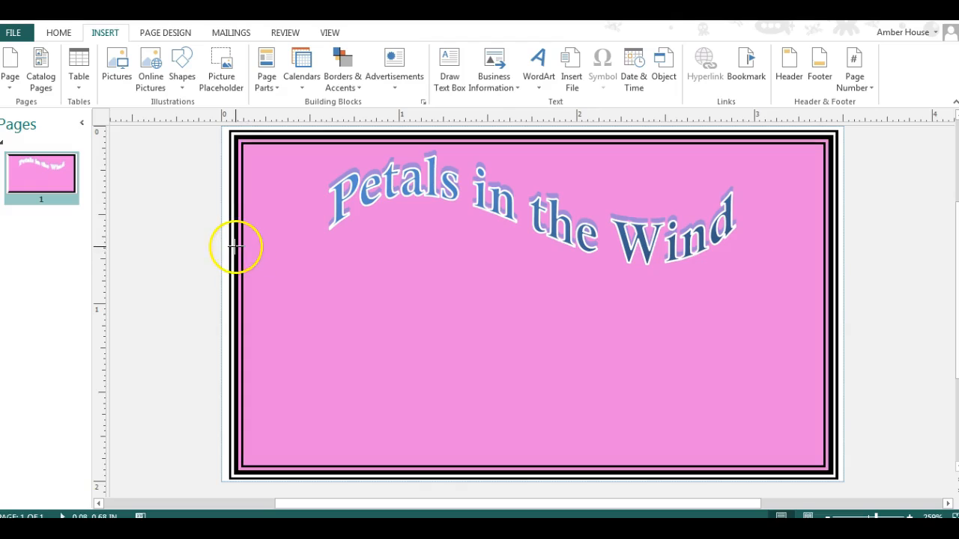
{"action": "mouse_move", "coordinate": [235, 256]}
{"action": "left_mouse_down"}
{"action": "mouse_move", "coordinate": [428, 302]}
{"action": "mouse_move", "coordinate": [612, 315]}
{"action": "mouse_move", "coordinate": [833, 310]}
{"action": "left_mouse_up"}
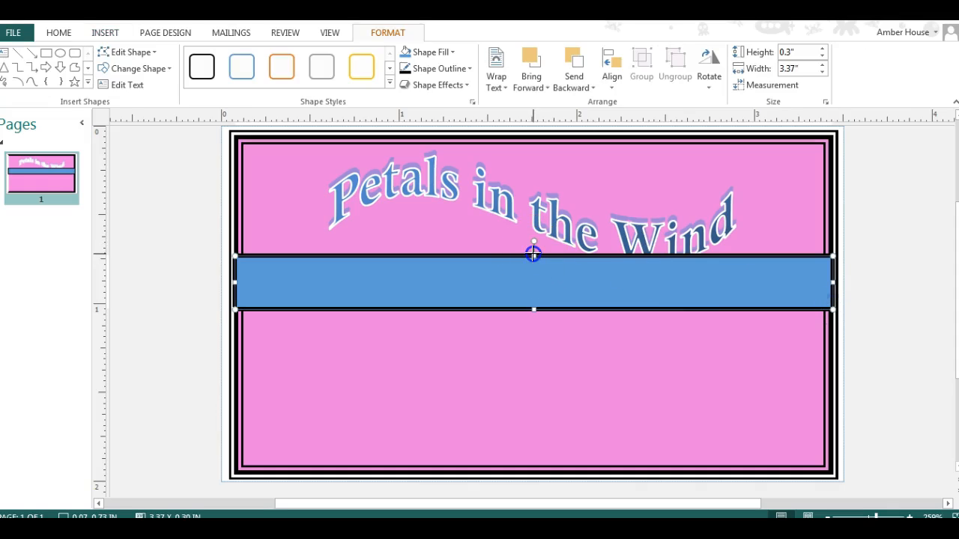
{"action": "left_click_drag", "start_coordinate": [533, 256], "coordinate": [534, 266]}
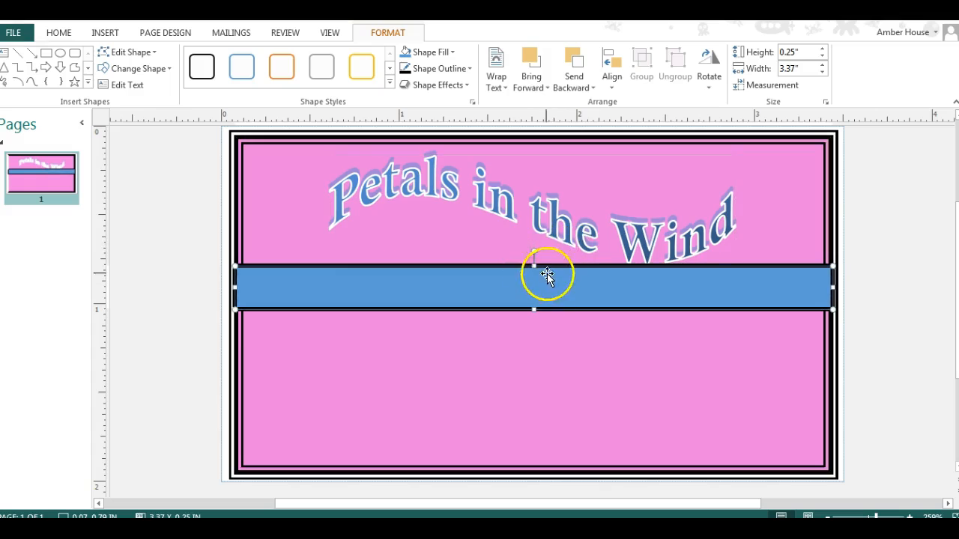
{"action": "left_click", "coordinate": [548, 223]}
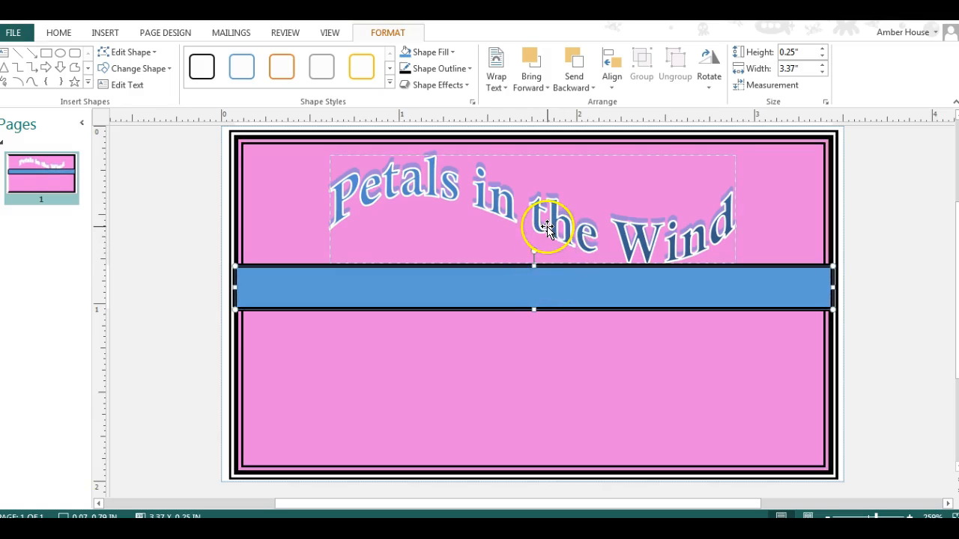
{"action": "left_click", "coordinate": [892, 247]}
Fill the rectangular band with a light PANTONE Cool Gray from the Solid Coated colors
{"action": "left_click", "coordinate": [723, 269]}
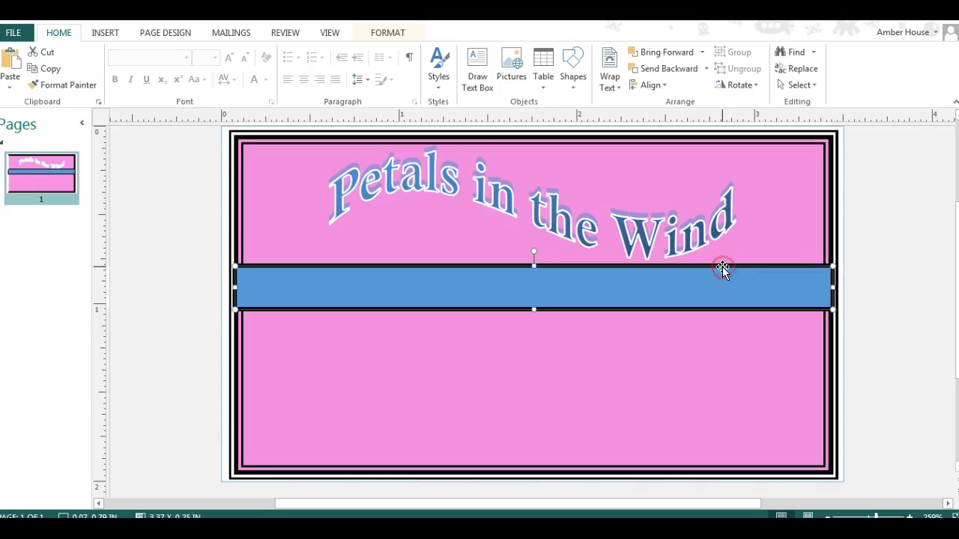
{"action": "right_click", "coordinate": [723, 267]}
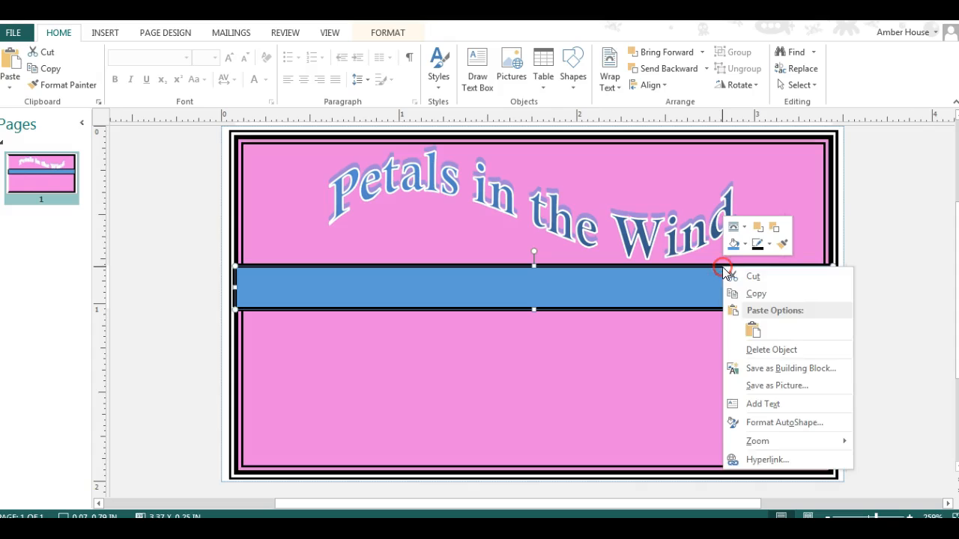
{"action": "left_click", "coordinate": [765, 427]}
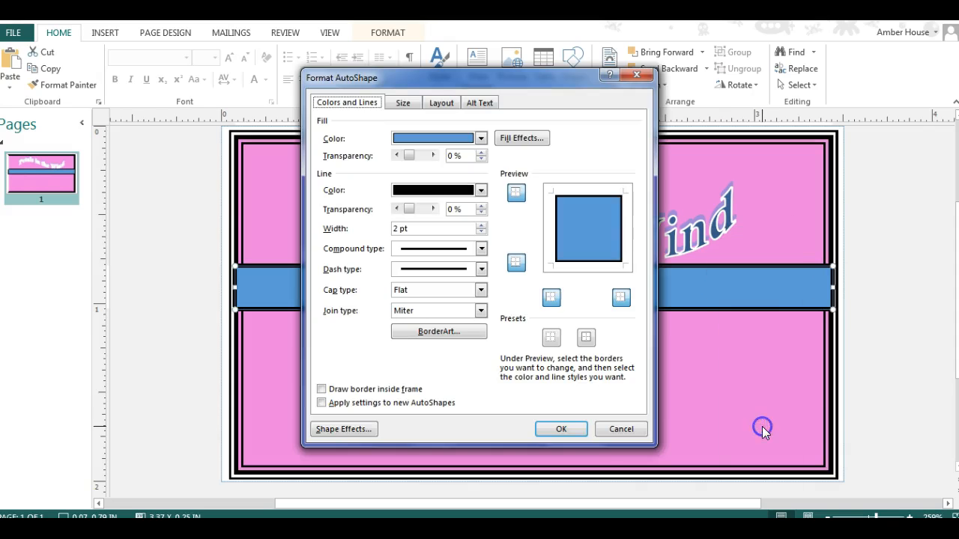
{"action": "left_click", "coordinate": [480, 139]}
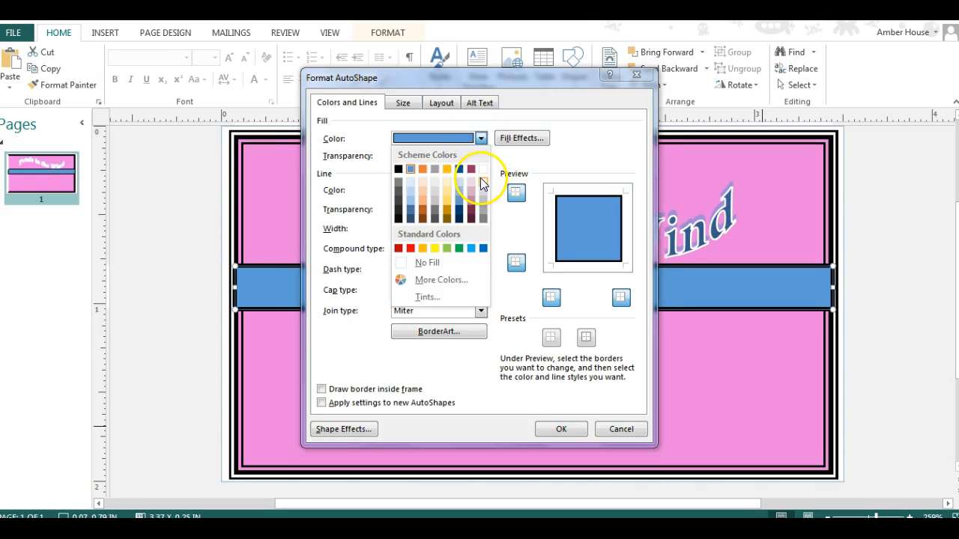
{"action": "left_click", "coordinate": [456, 279]}
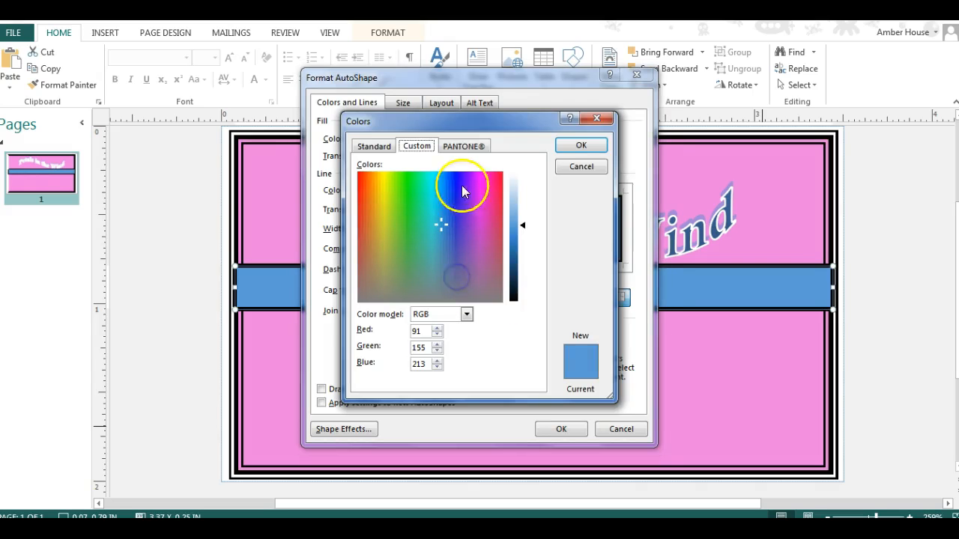
{"action": "left_click", "coordinate": [465, 148]}
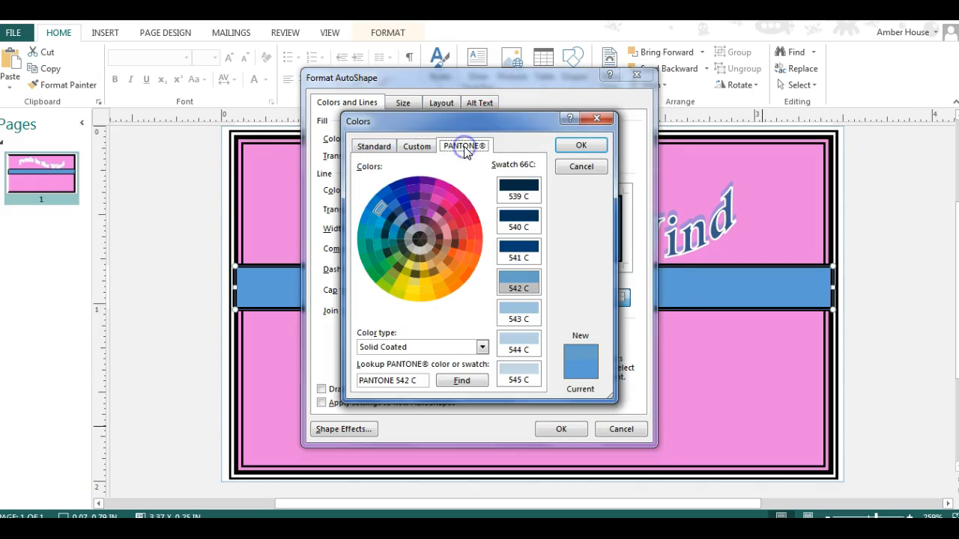
{"action": "left_click", "coordinate": [418, 251]}
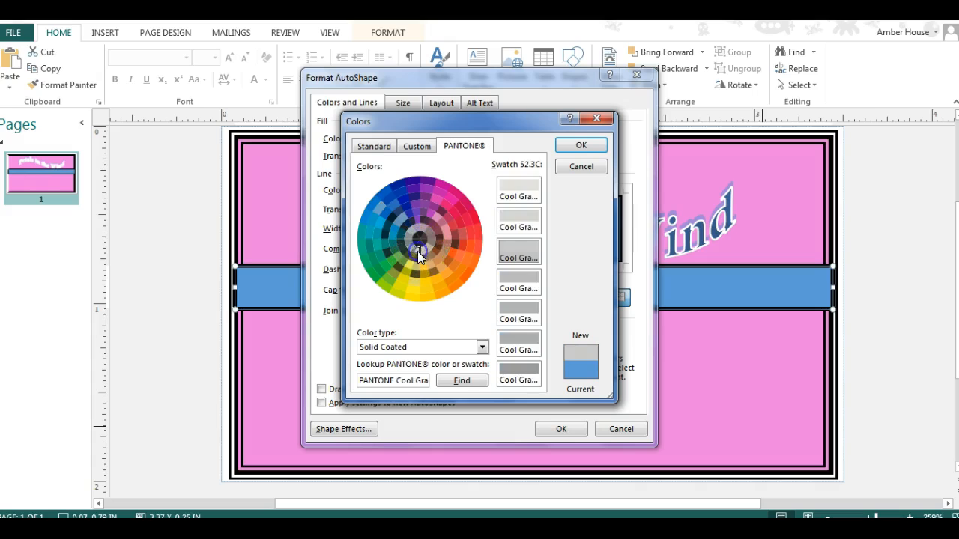
{"action": "left_click", "coordinate": [582, 145]}
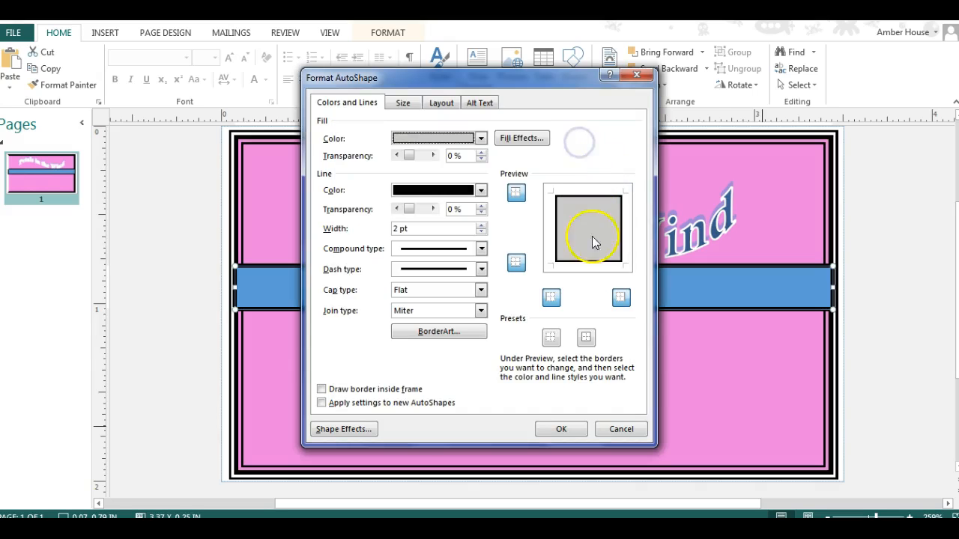
Reduce the band's outline width to 0 pt, set its line color to none and apply the formatting
{"action": "left_click", "coordinate": [481, 249]}
{"action": "left_click", "coordinate": [481, 249]}
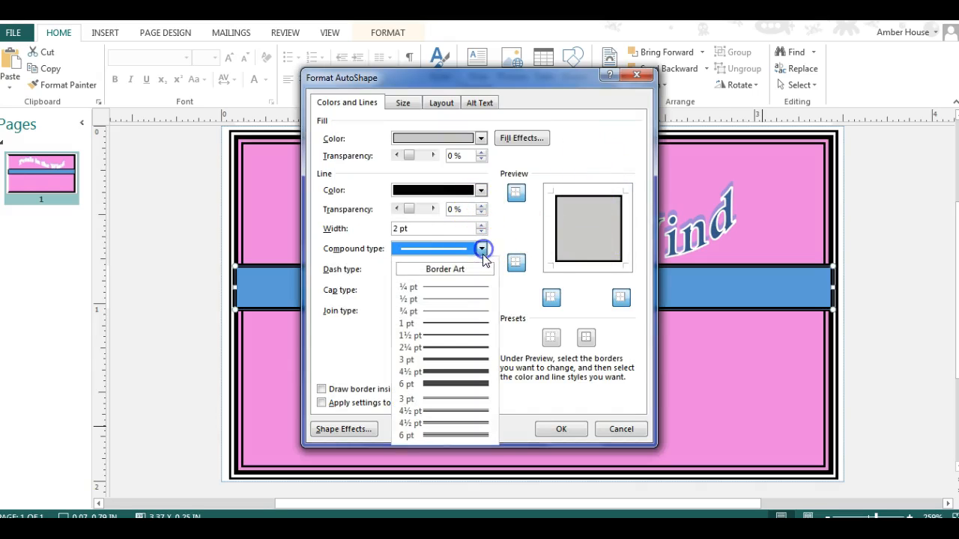
{"action": "left_click", "coordinate": [507, 210]}
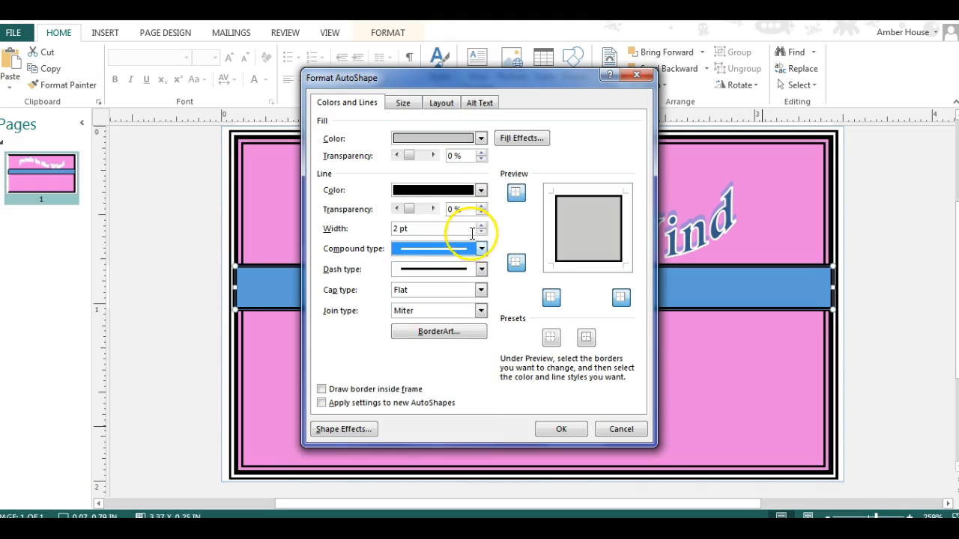
{"action": "left_click", "coordinate": [479, 270]}
{"action": "left_click", "coordinate": [480, 271]}
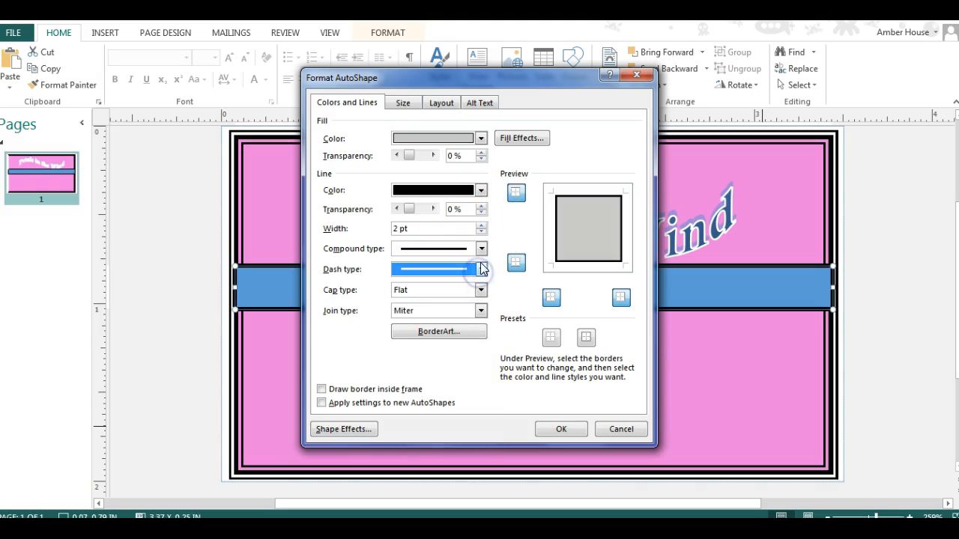
{"action": "left_click", "coordinate": [481, 233]}
{"action": "left_click", "coordinate": [481, 233]}
{"action": "left_click", "coordinate": [481, 233]}
{"action": "left_click", "coordinate": [481, 233]}
{"action": "left_click", "coordinate": [481, 233]}
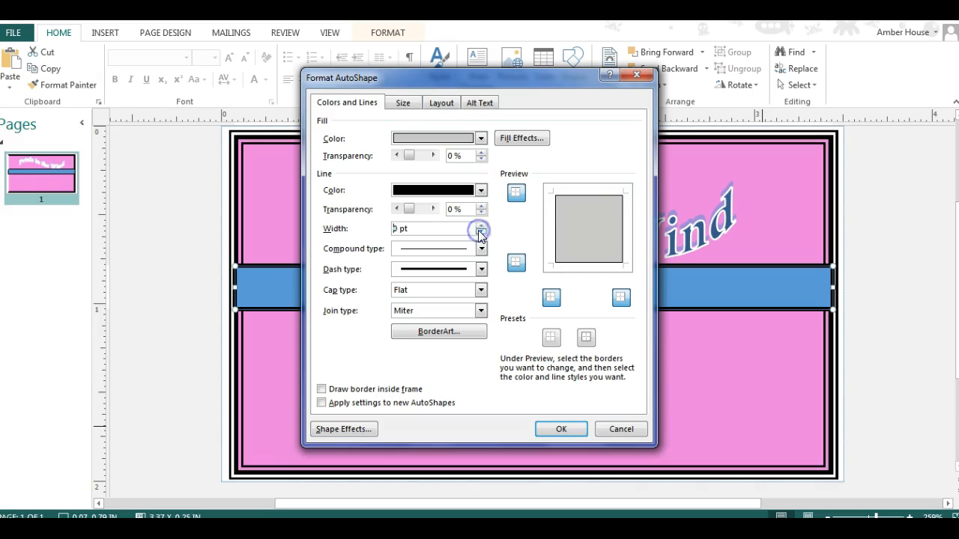
{"action": "left_click", "coordinate": [481, 190]}
{"action": "left_click", "coordinate": [449, 316]}
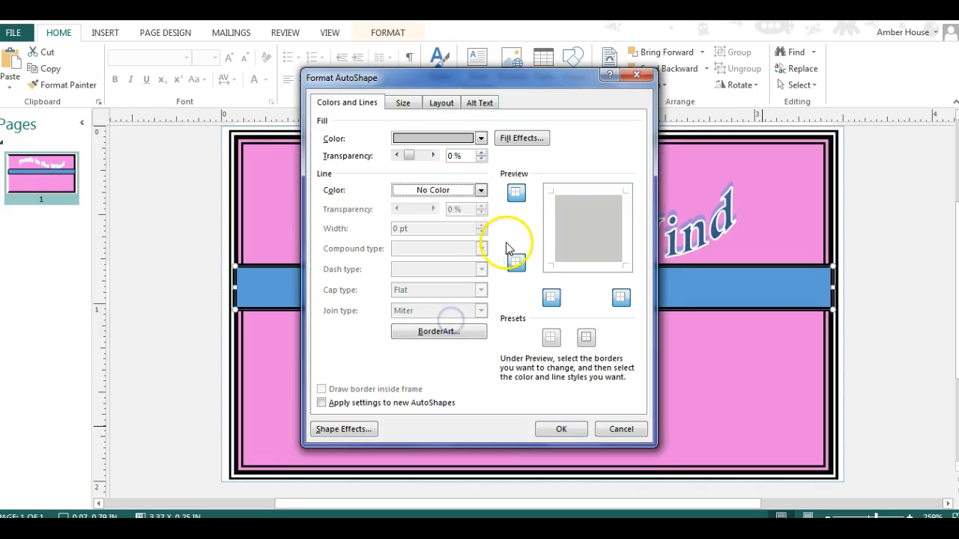
{"action": "left_click", "coordinate": [562, 429]}
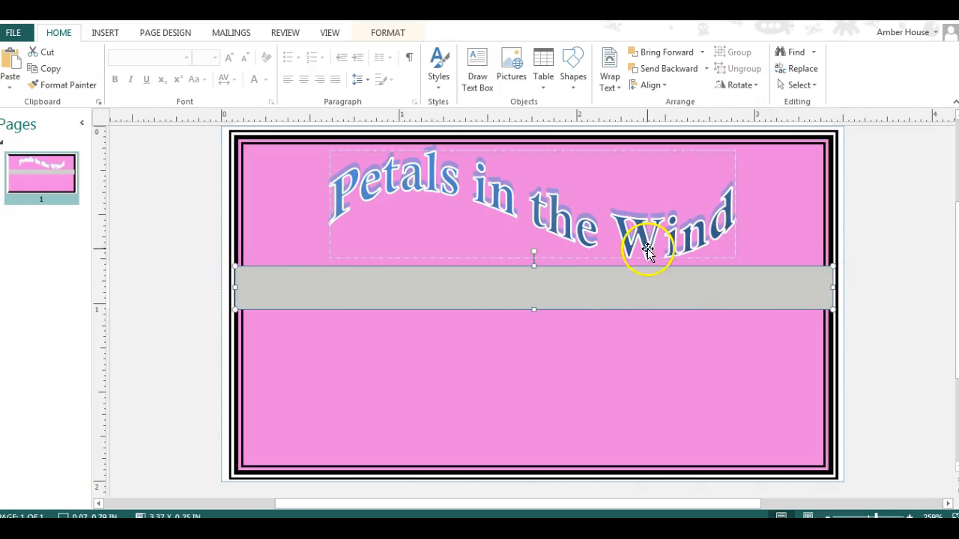
Try sending the gray band one level backward, and bring it back into view by sending the pink background backward
{"action": "left_click", "coordinate": [460, 270]}
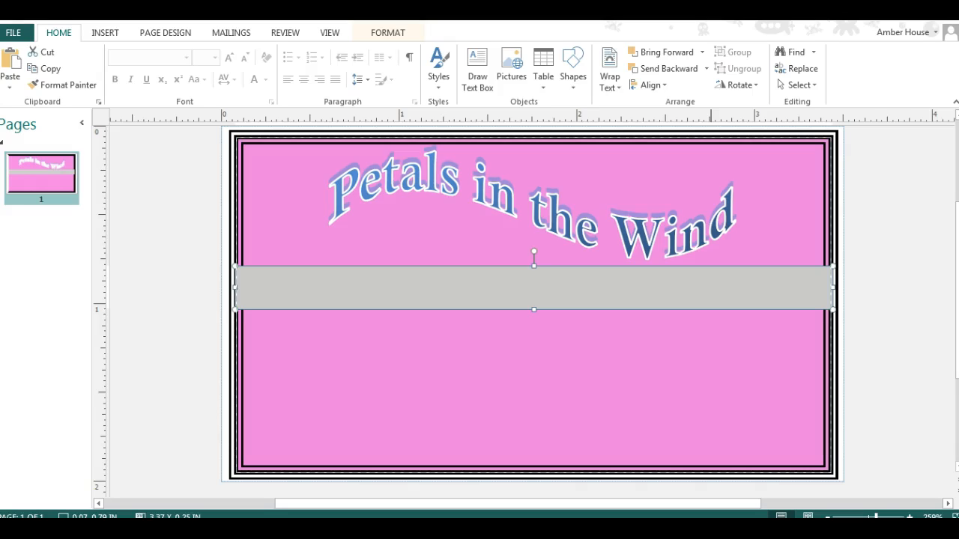
{"action": "left_click", "coordinate": [687, 69]}
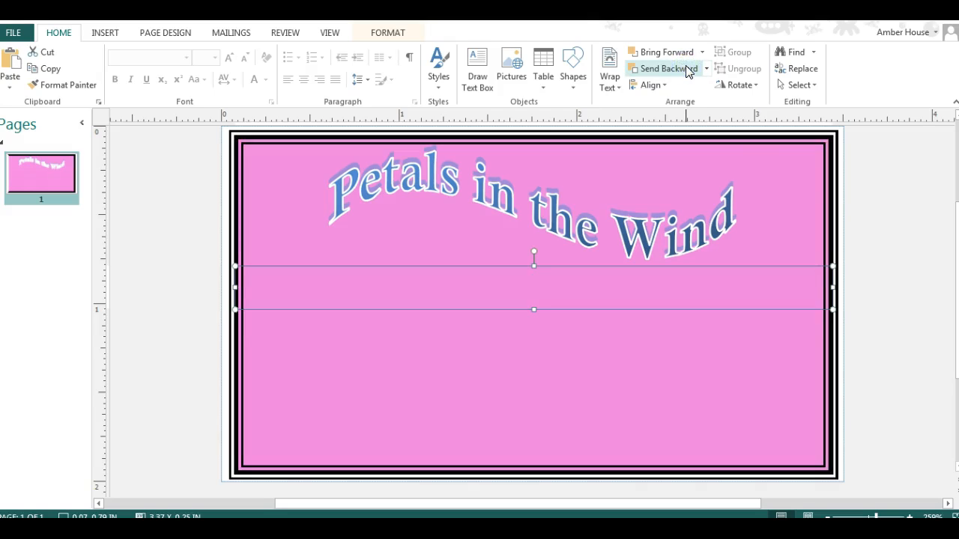
{"action": "left_click", "coordinate": [914, 208]}
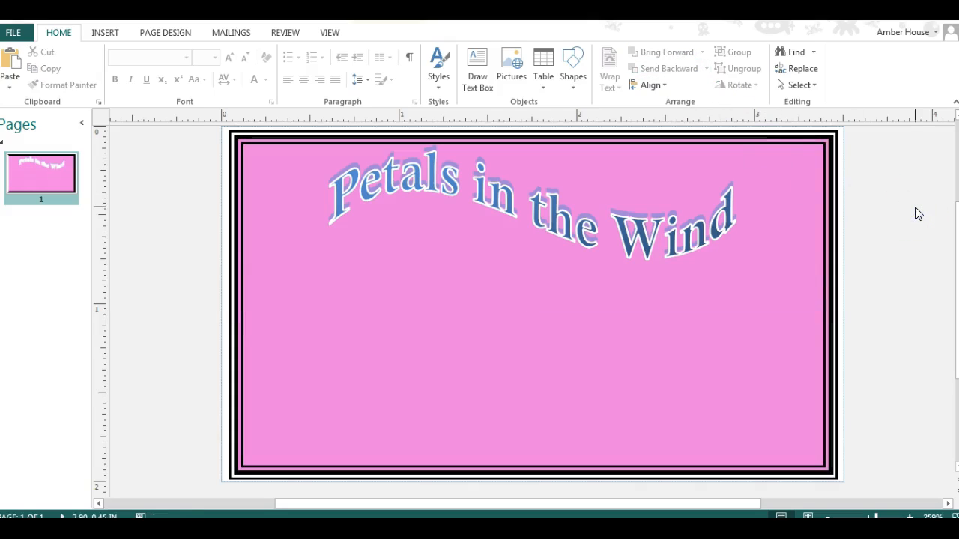
{"action": "left_click", "coordinate": [690, 320]}
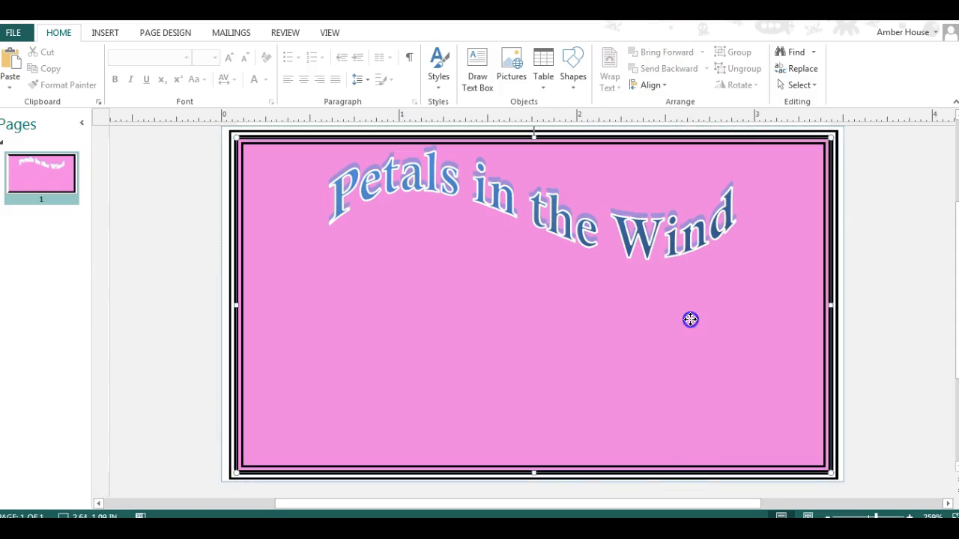
{"action": "left_click", "coordinate": [675, 69]}
Narrow the gray band from its right end to about 3.32 in wide
{"action": "left_click", "coordinate": [803, 287]}
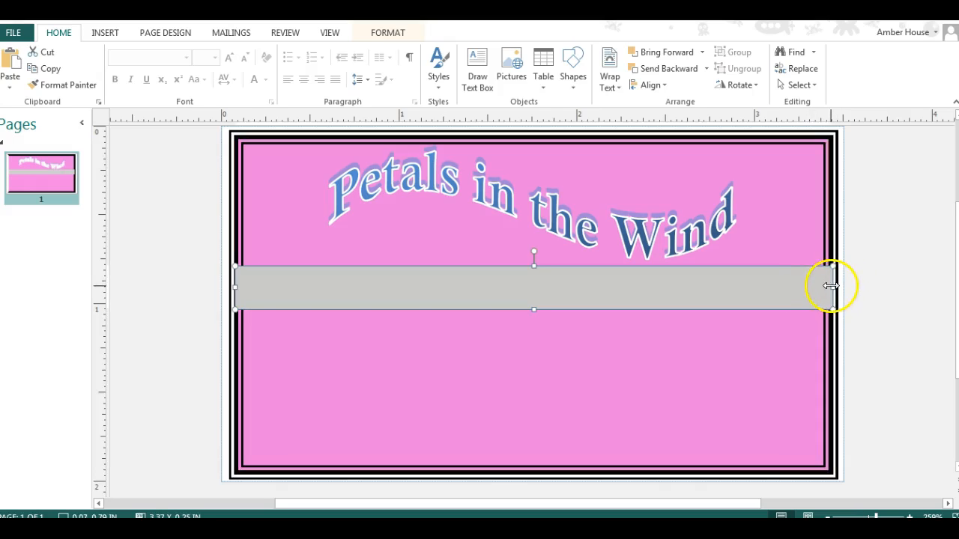
{"action": "left_click_drag", "start_coordinate": [819, 285], "coordinate": [821, 286]}
{"action": "left_click", "coordinate": [885, 264]}
{"action": "left_click", "coordinate": [809, 289]}
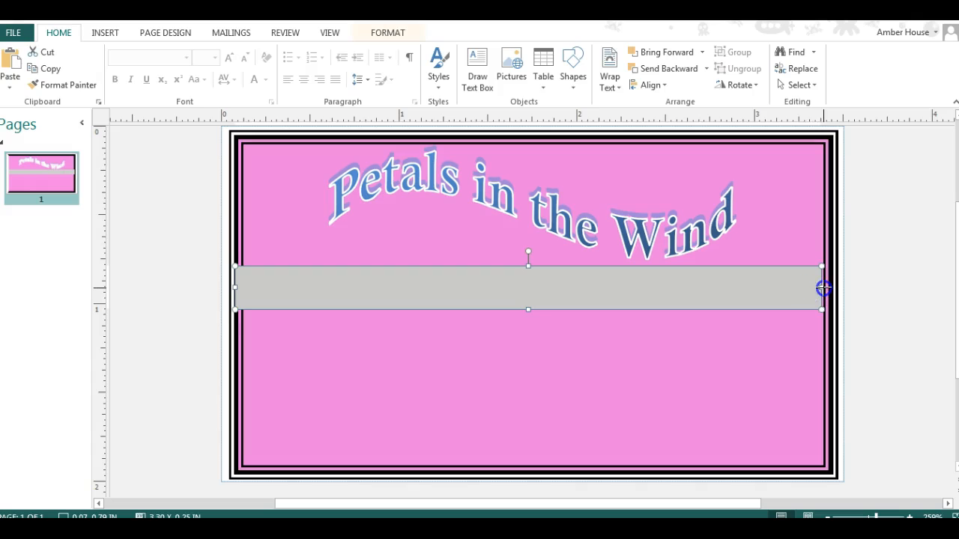
{"action": "left_click_drag", "start_coordinate": [827, 288], "coordinate": [831, 287]}
{"action": "left_click", "coordinate": [894, 265]}
Trim the gray band's right end to meet the inner border line, making it about 3.31 in wide
{"action": "left_click", "coordinate": [330, 34]}
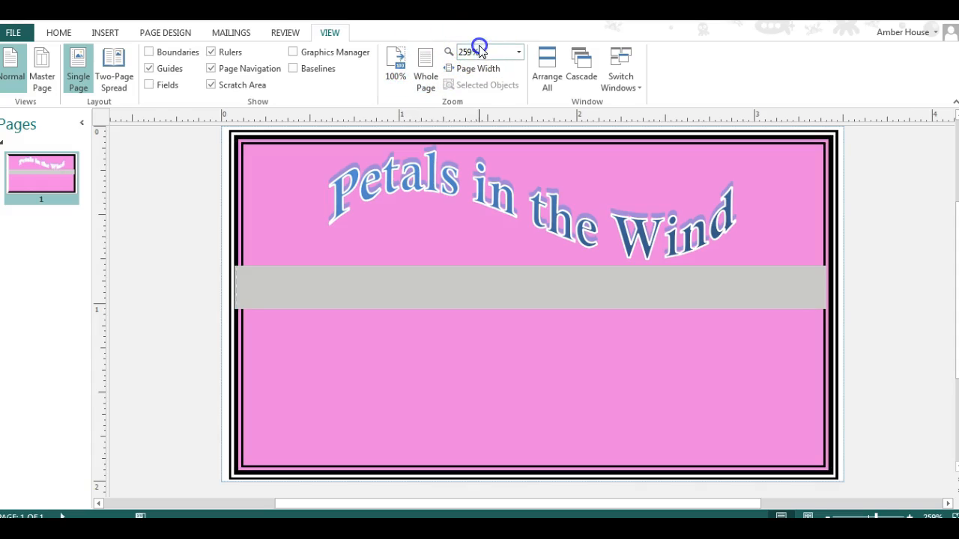
{"action": "left_click", "coordinate": [521, 53]}
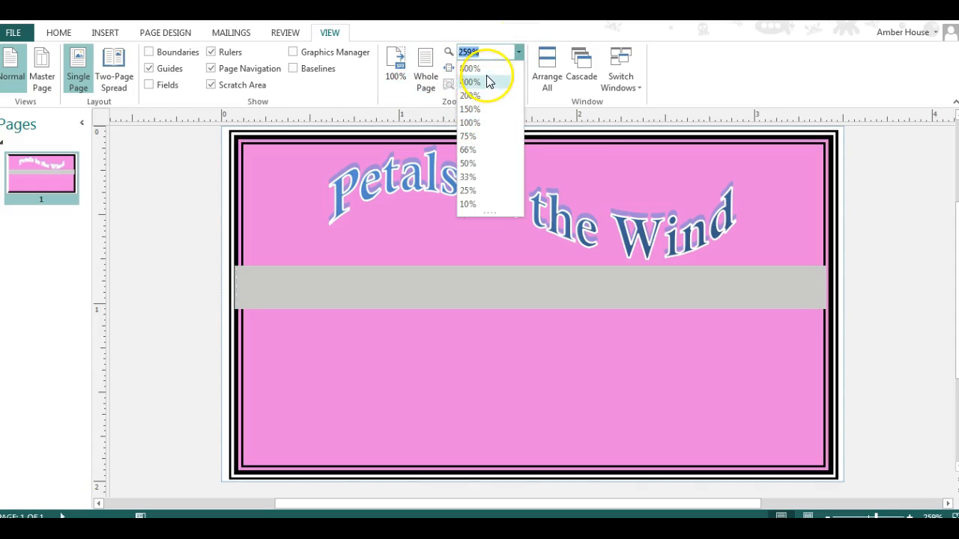
{"action": "left_click", "coordinate": [472, 95]}
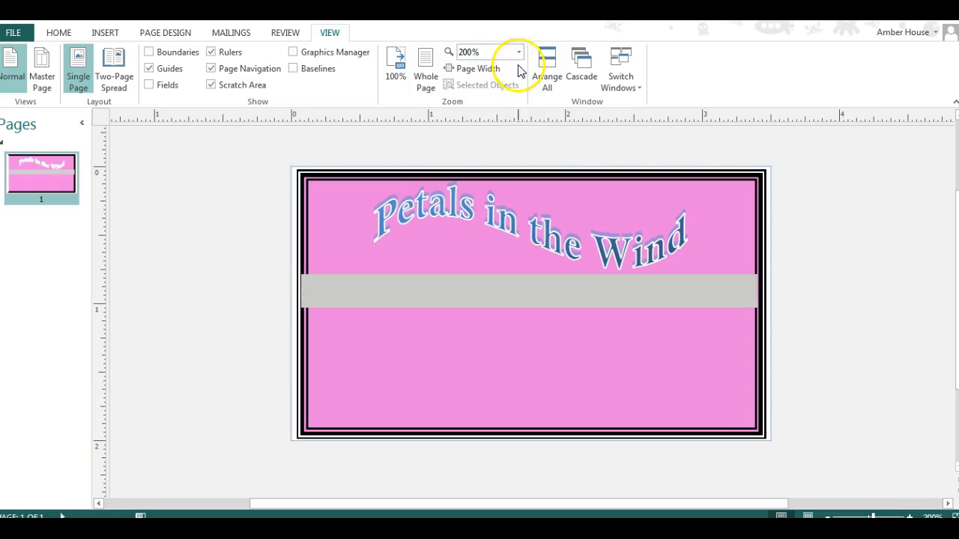
{"action": "left_click", "coordinate": [520, 54]}
{"action": "left_click", "coordinate": [494, 82]}
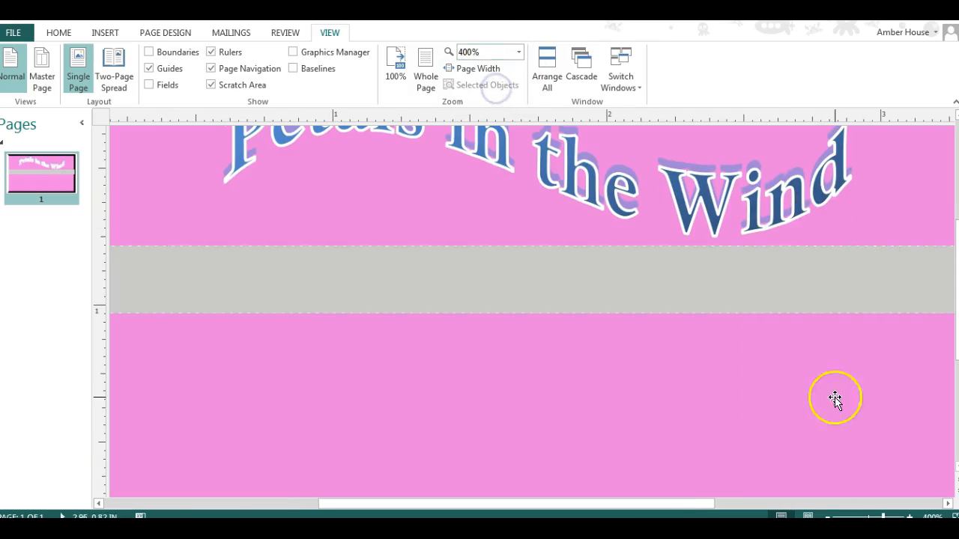
{"action": "left_click_drag", "start_coordinate": [700, 505], "coordinate": [782, 497]}
{"action": "left_click", "coordinate": [723, 285]}
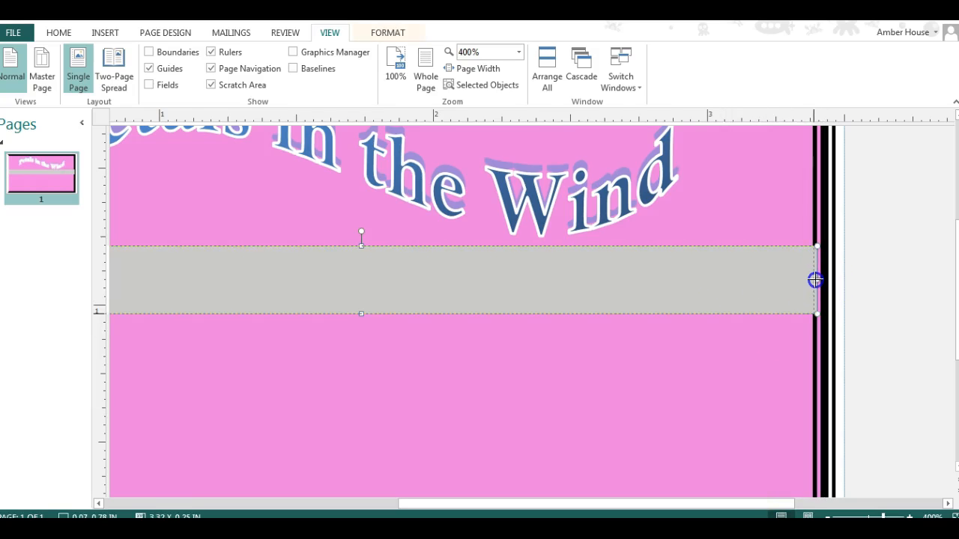
{"action": "left_click", "coordinate": [903, 291]}
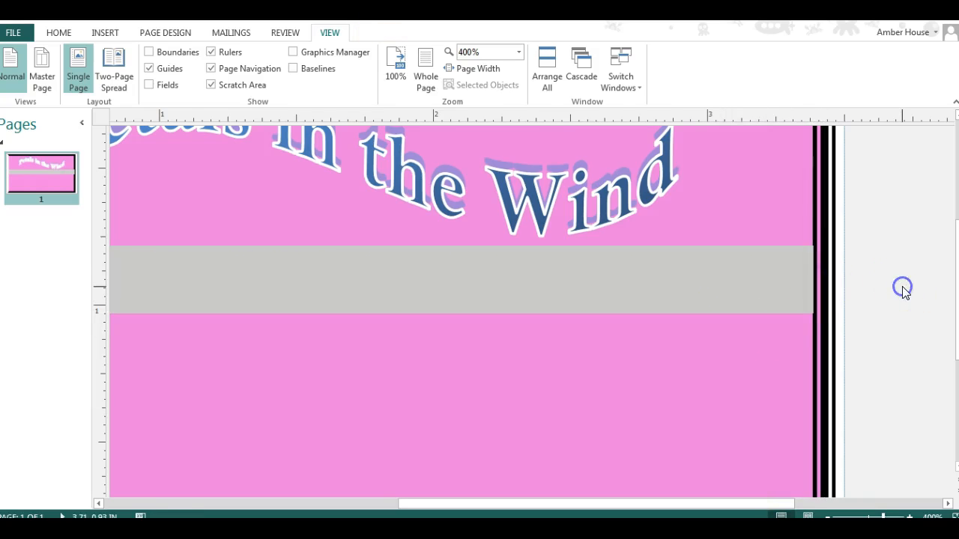
{"action": "left_click", "coordinate": [808, 275]}
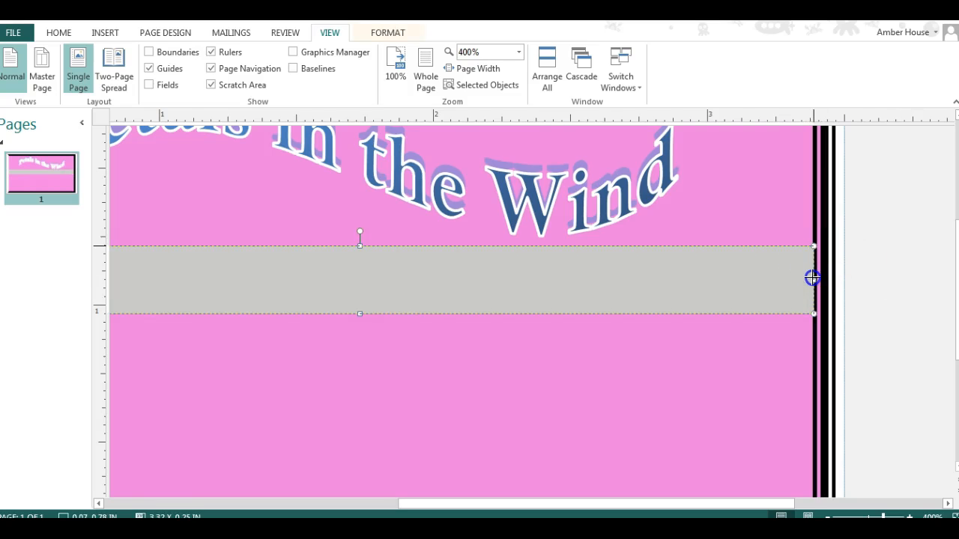
{"action": "left_click", "coordinate": [889, 304]}
{"action": "left_click", "coordinate": [743, 260]}
{"action": "left_click_drag", "start_coordinate": [815, 280], "coordinate": [814, 279]}
{"action": "left_click", "coordinate": [899, 310]}
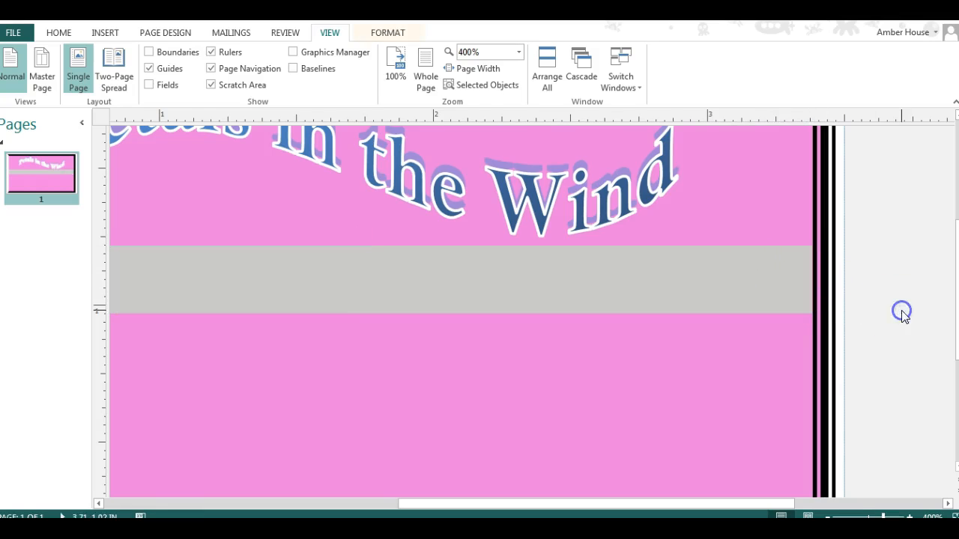
Trim the gray band's left end to meet the inner border line, making it about 3.26 in wide
{"action": "left_click_drag", "start_coordinate": [792, 505], "coordinate": [571, 505]}
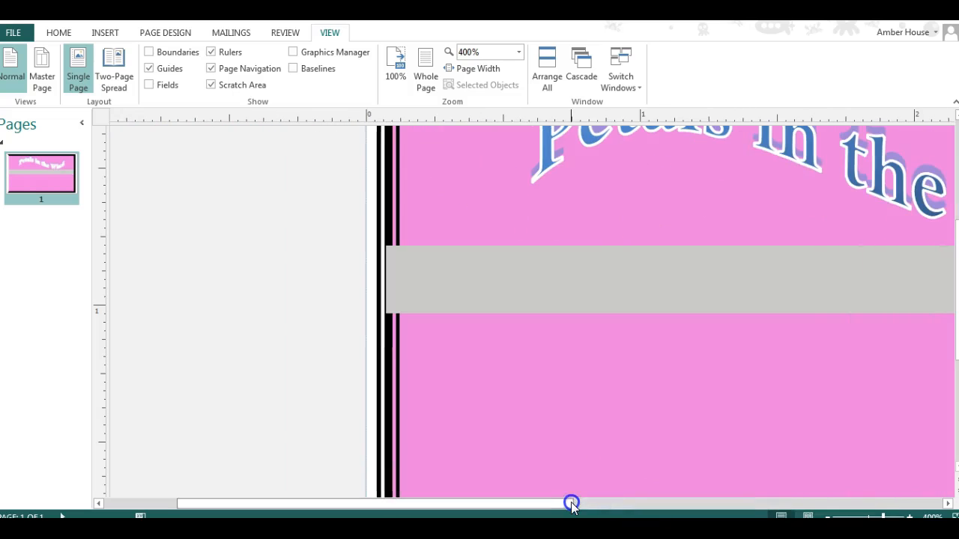
{"action": "left_click", "coordinate": [501, 284]}
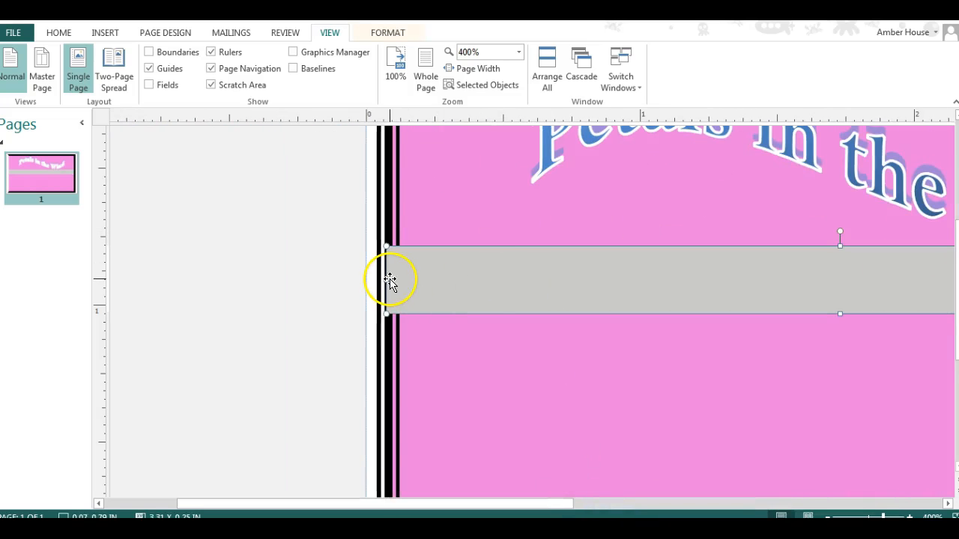
{"action": "left_click_drag", "start_coordinate": [387, 279], "coordinate": [397, 279]}
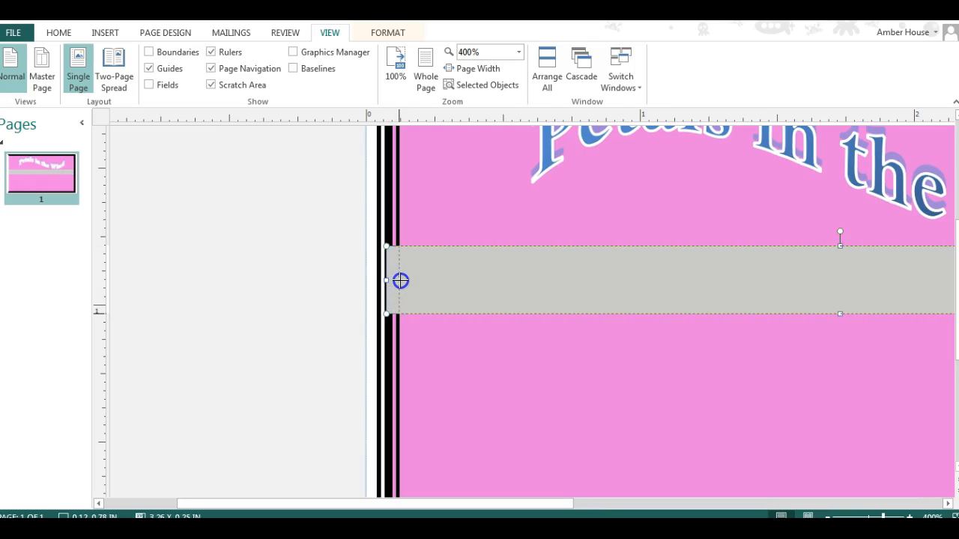
{"action": "left_click", "coordinate": [304, 242]}
{"action": "left_click_drag", "start_coordinate": [401, 280], "coordinate": [397, 278]}
{"action": "left_click", "coordinate": [447, 287]}
{"action": "left_click", "coordinate": [285, 254]}
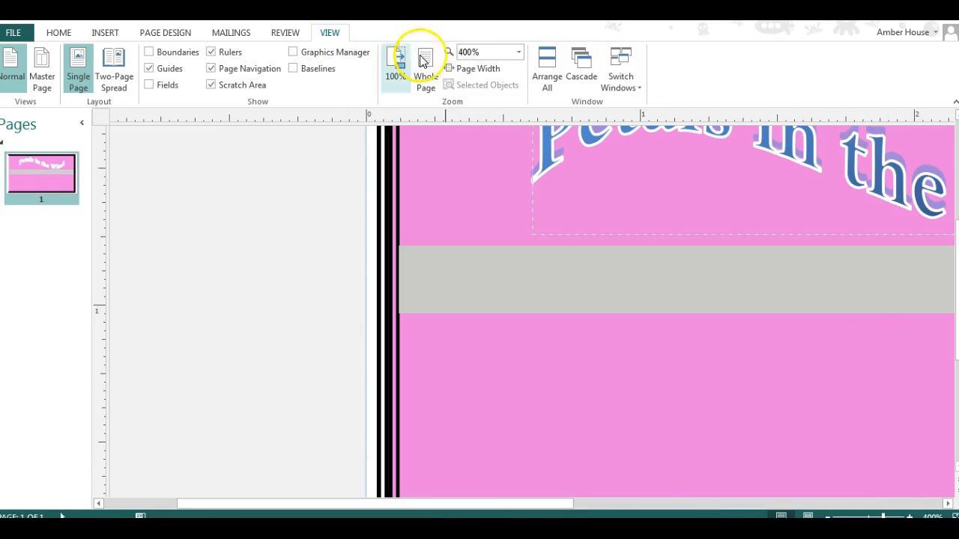
Set the zoom to 259% and examine how the gray band fits between the card's inner borders
{"action": "left_click", "coordinate": [518, 52]}
{"action": "left_click", "coordinate": [487, 54]}
{"action": "type", "text": "259"}
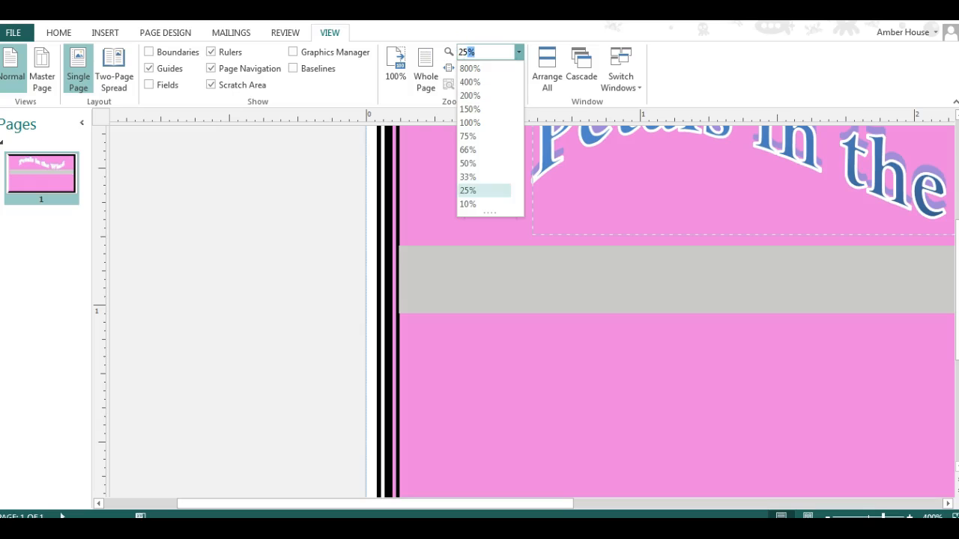
{"action": "key", "text": "Return"}
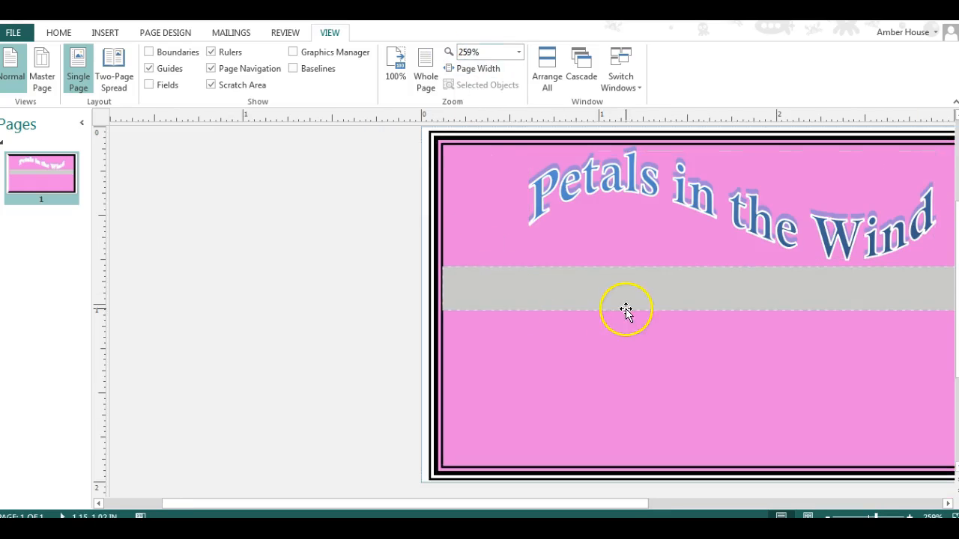
{"action": "left_click", "coordinate": [355, 339]}
{"action": "left_click_drag", "start_coordinate": [475, 505], "coordinate": [567, 506]}
{"action": "left_click", "coordinate": [786, 296]}
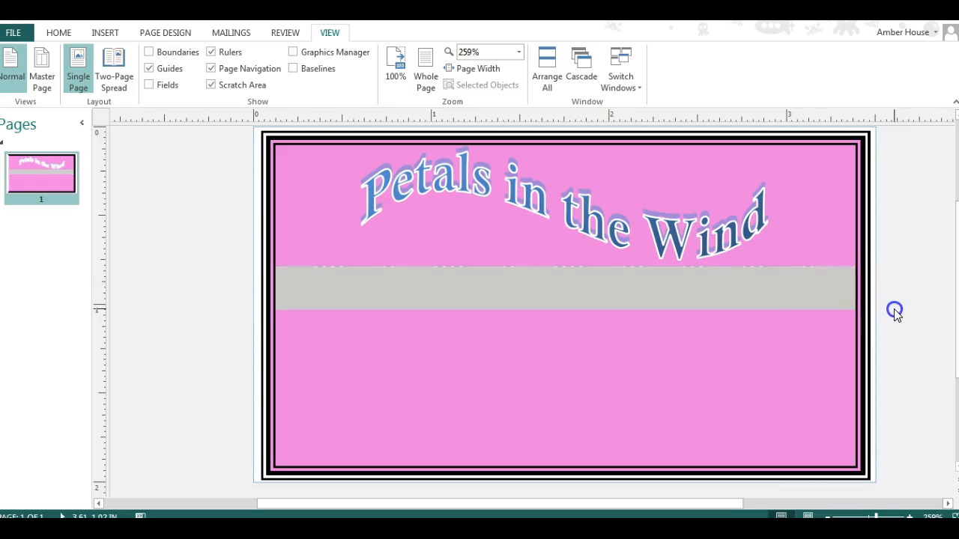
{"action": "left_click", "coordinate": [474, 72]}
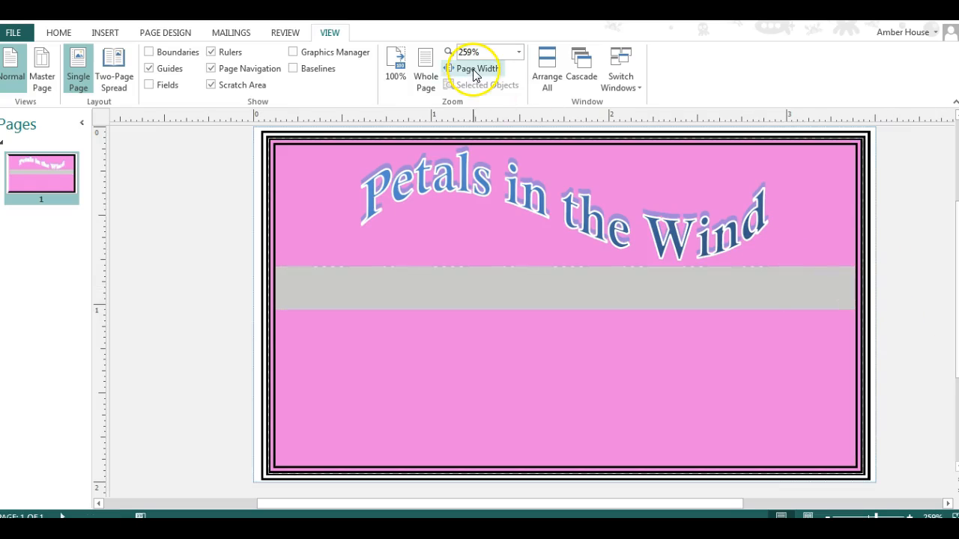
{"action": "left_click", "coordinate": [107, 33]}
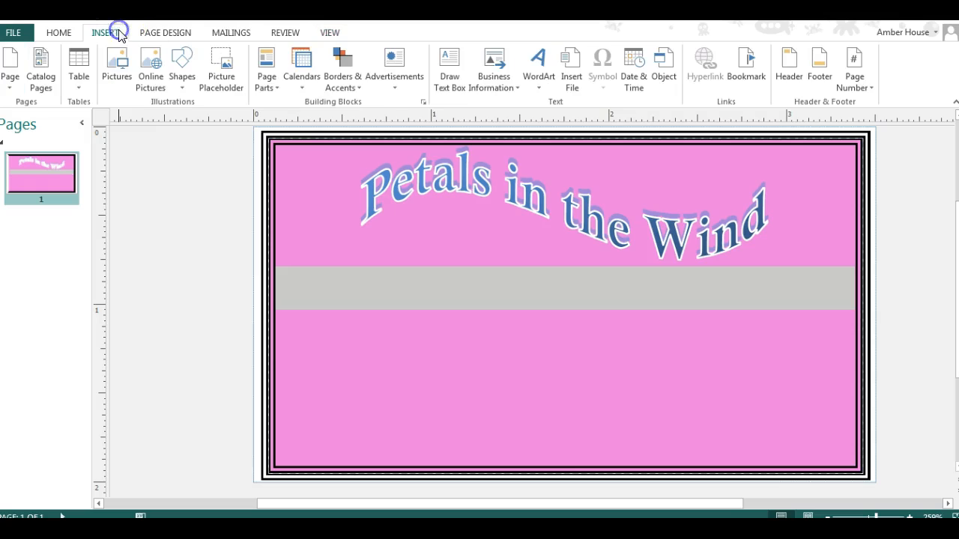
{"action": "left_click", "coordinate": [120, 70]}
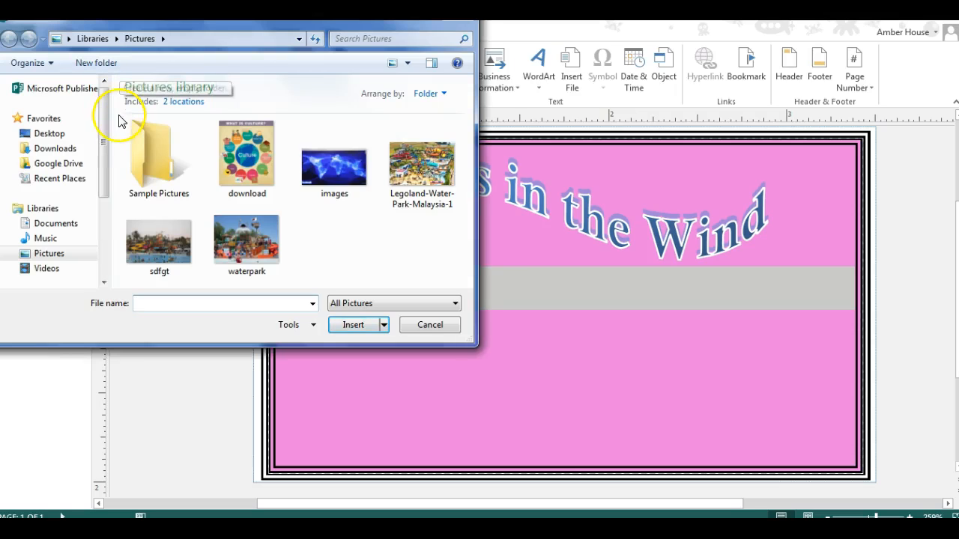
{"action": "left_click", "coordinate": [453, 323]}
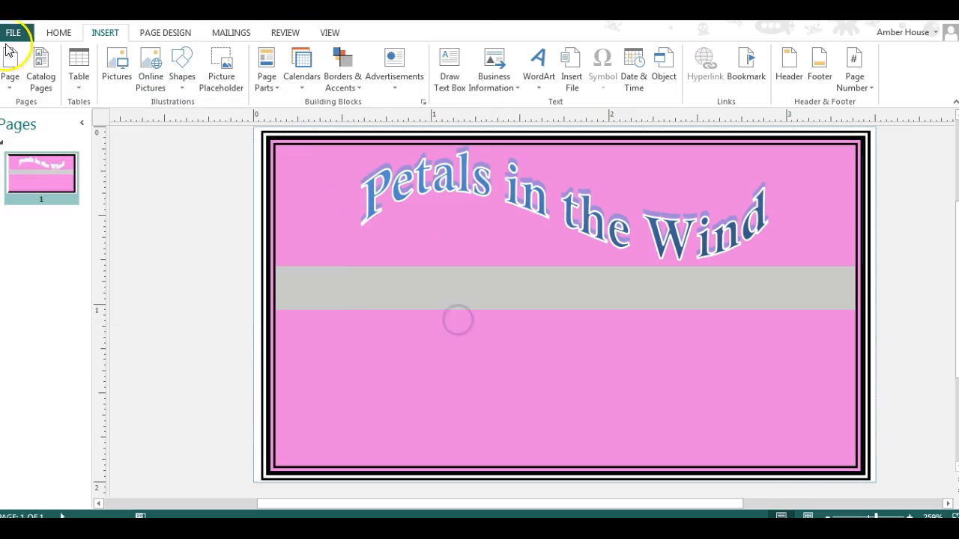
{"action": "left_click", "coordinate": [113, 66]}
{"action": "left_click_drag", "start_coordinate": [106, 100], "coordinate": [112, 76]}
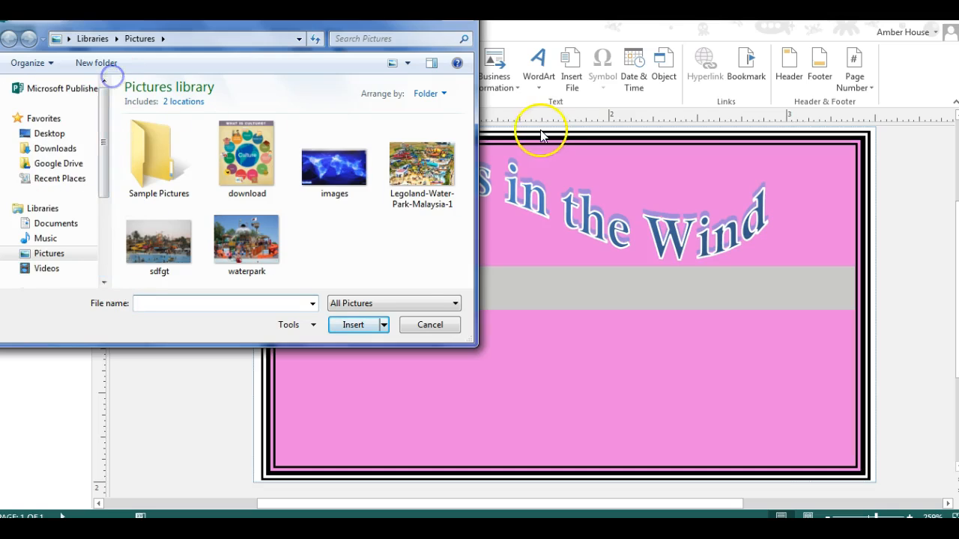
{"action": "left_click", "coordinate": [433, 325]}
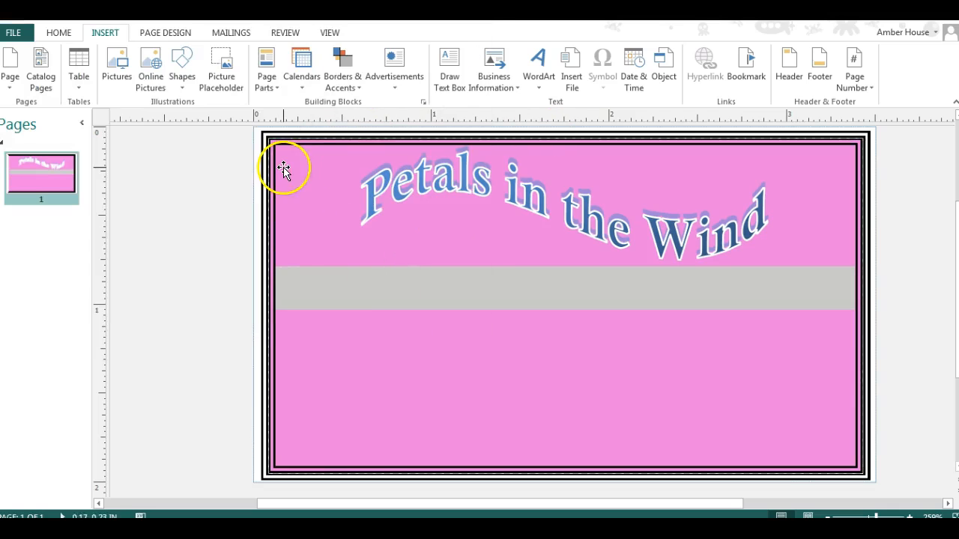
Search Bing for online pictures of "flower" to insert on the card
{"action": "left_click", "coordinate": [152, 82]}
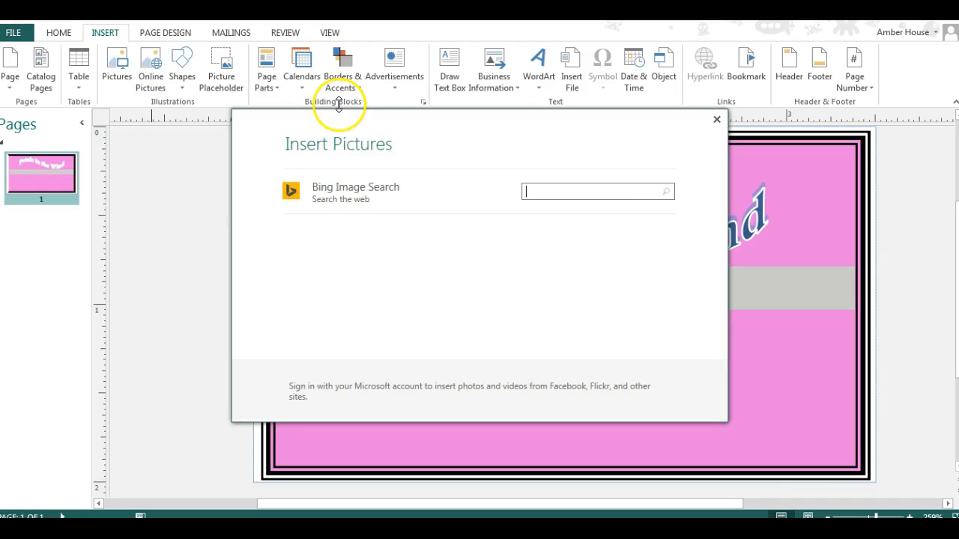
{"action": "left_click", "coordinate": [578, 191]}
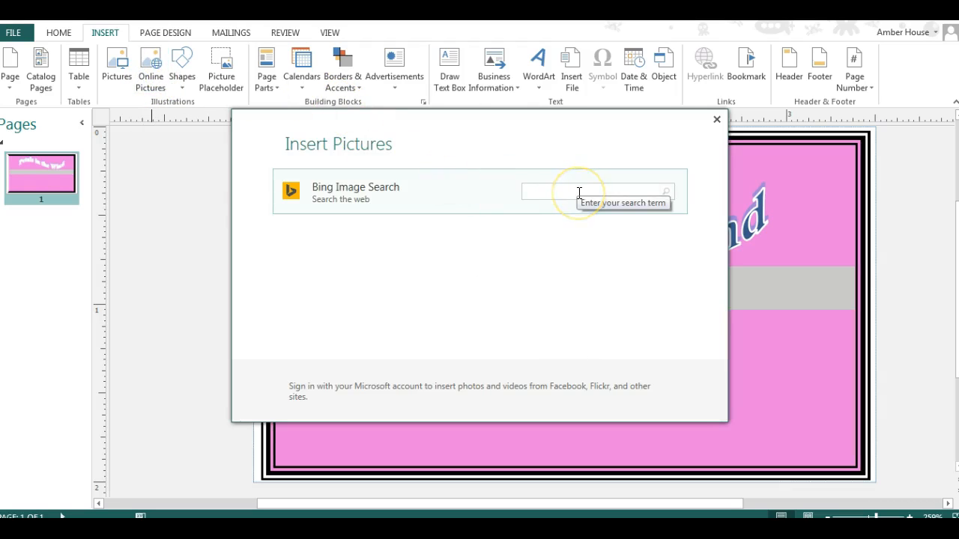
{"action": "type", "text": "flower"}
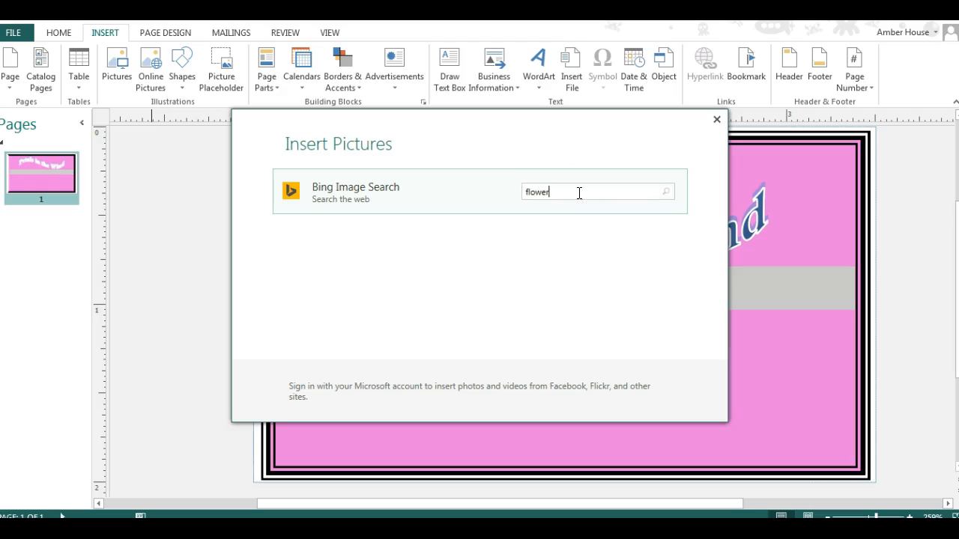
{"action": "key", "text": "Return"}
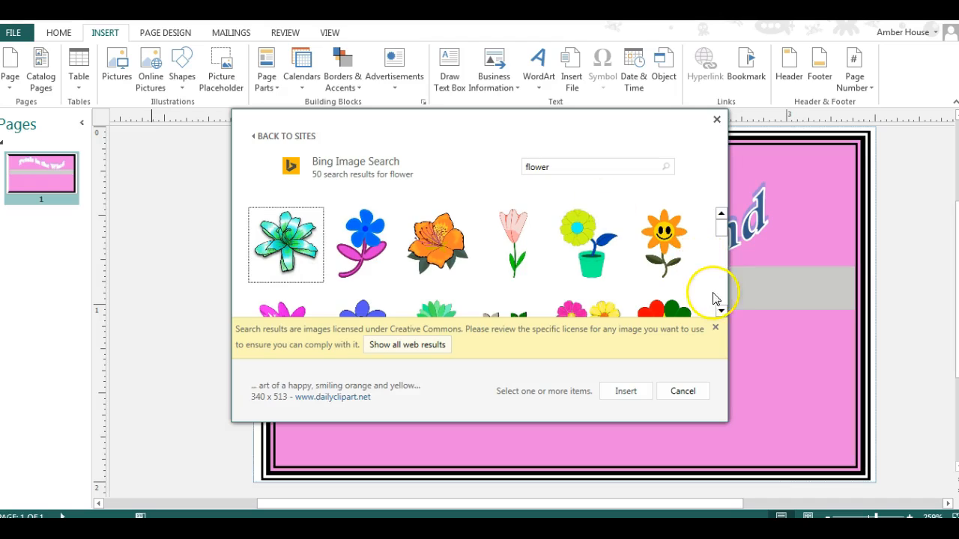
Browse the flower image results and insert the dark pink flower picture on a transparent background into the card
{"action": "left_click_drag", "start_coordinate": [722, 310], "coordinate": [721, 310]}
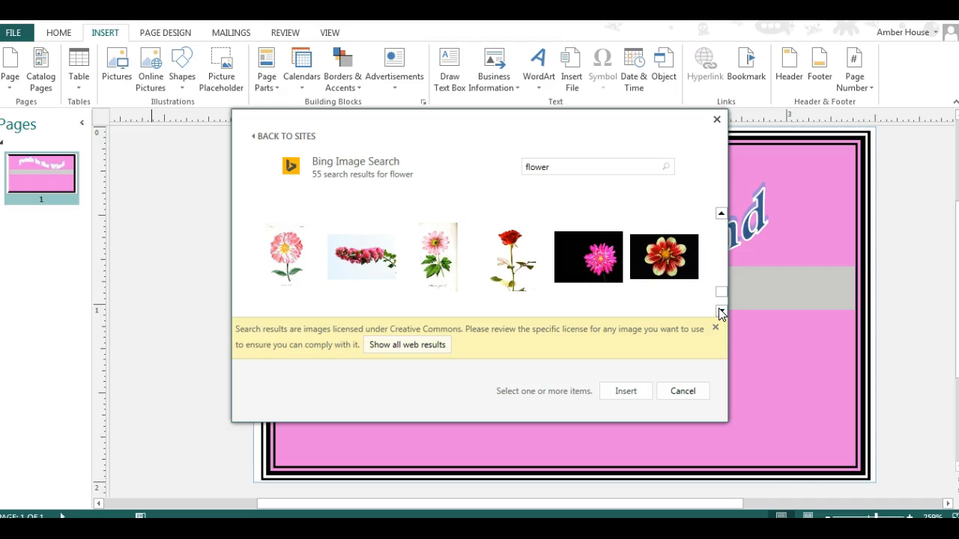
{"action": "left_click_drag", "start_coordinate": [721, 299], "coordinate": [721, 270]}
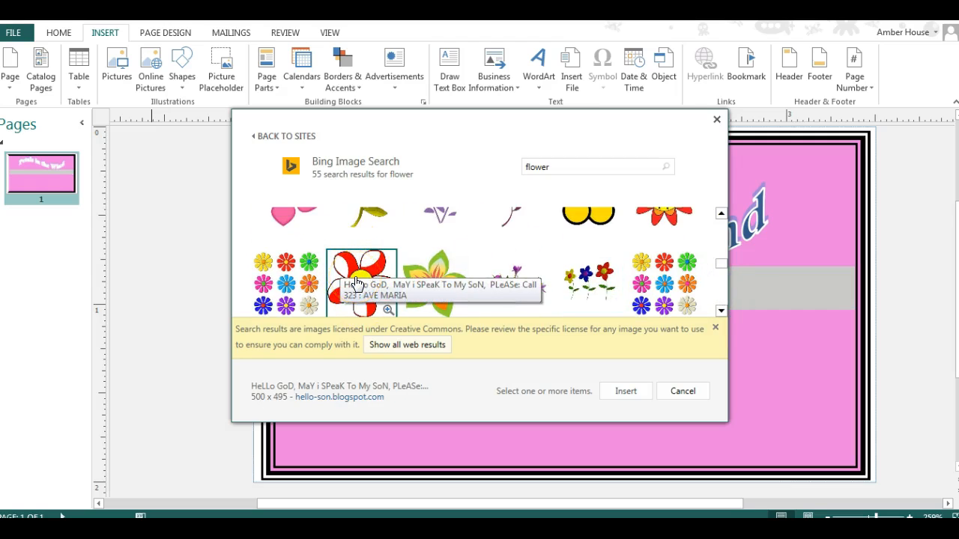
{"action": "left_click", "coordinate": [461, 305]}
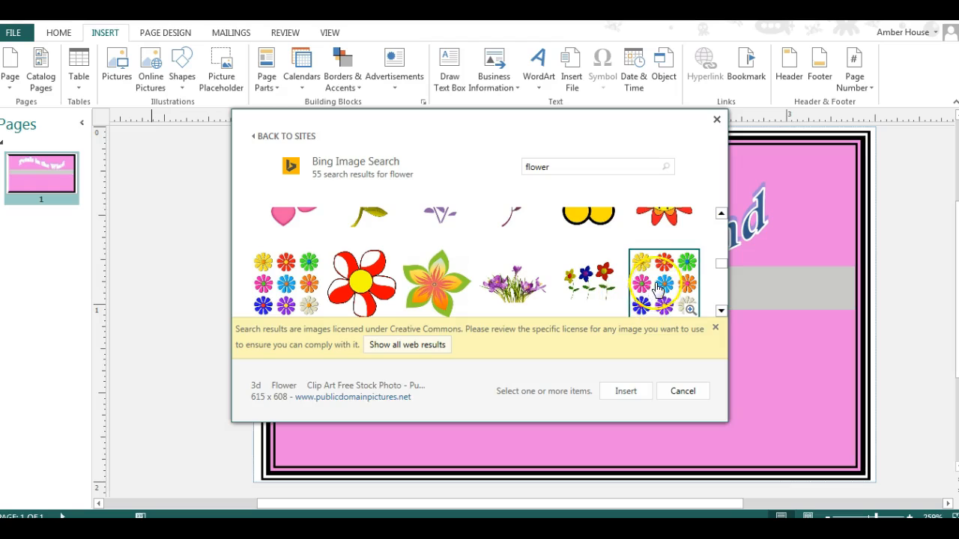
{"action": "left_click", "coordinate": [724, 312]}
{"action": "left_click", "coordinate": [722, 296]}
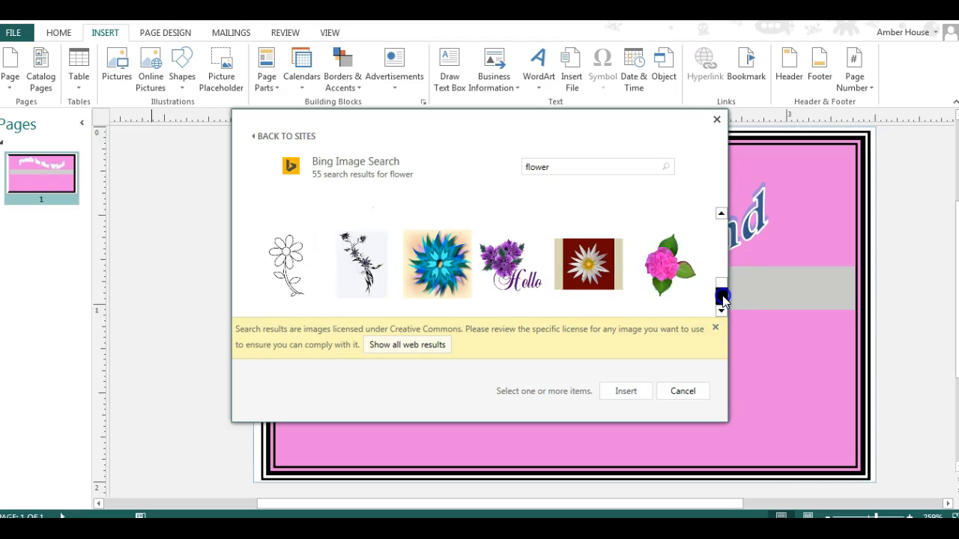
{"action": "left_click", "coordinate": [720, 216]}
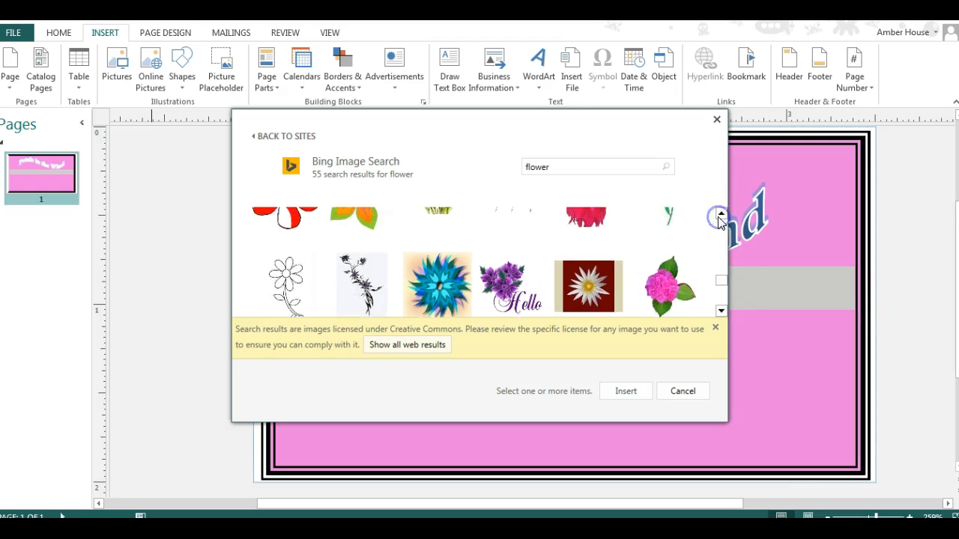
{"action": "left_click", "coordinate": [588, 251]}
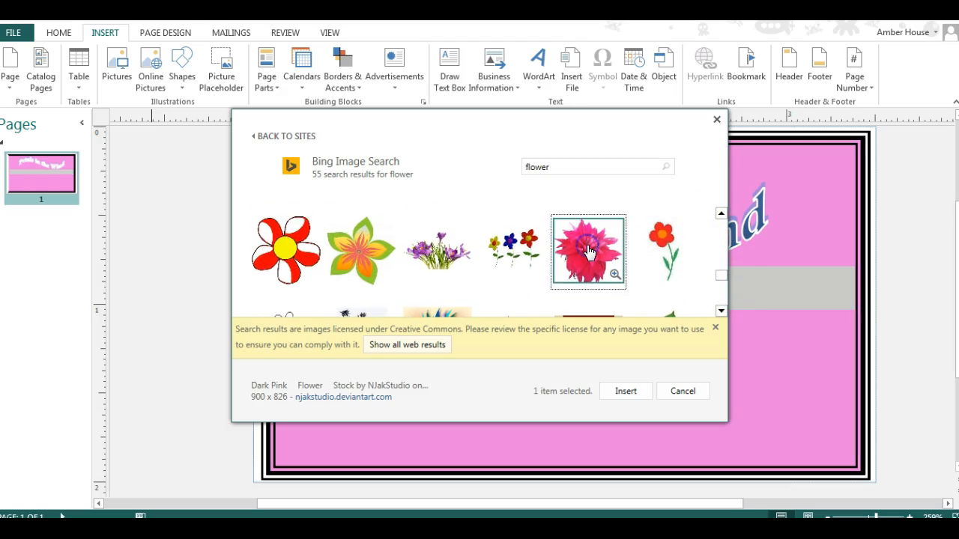
{"action": "left_click", "coordinate": [626, 391]}
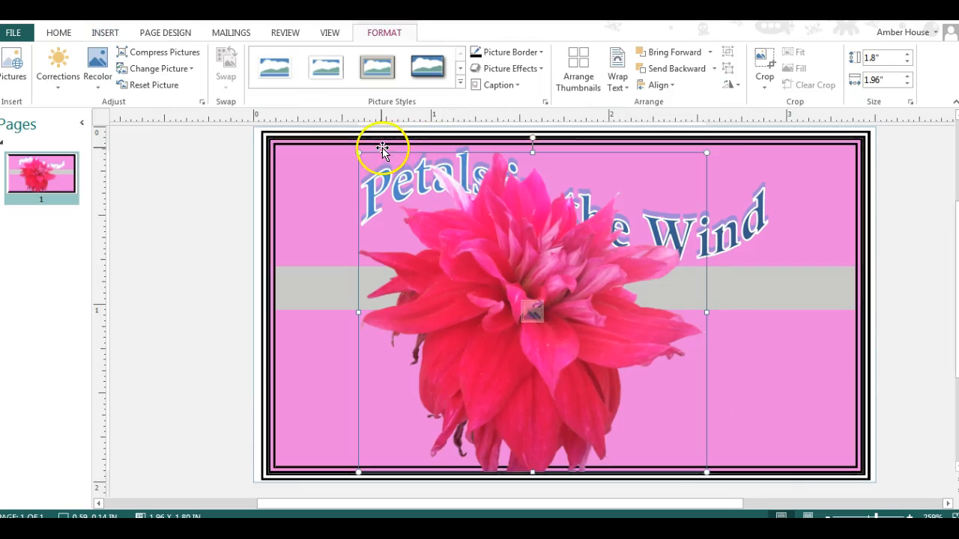
Shrink the flower picture to about 0.57 x 0.52 in and place it over the left end of the gray band
{"action": "mouse_move", "coordinate": [358, 153]}
{"action": "left_mouse_down"}
{"action": "mouse_move", "coordinate": [463, 235]}
{"action": "mouse_move", "coordinate": [520, 312]}
{"action": "mouse_move", "coordinate": [608, 368]}
{"action": "mouse_move", "coordinate": [469, 238]}
{"action": "mouse_move", "coordinate": [357, 153]}
{"action": "left_mouse_up"}
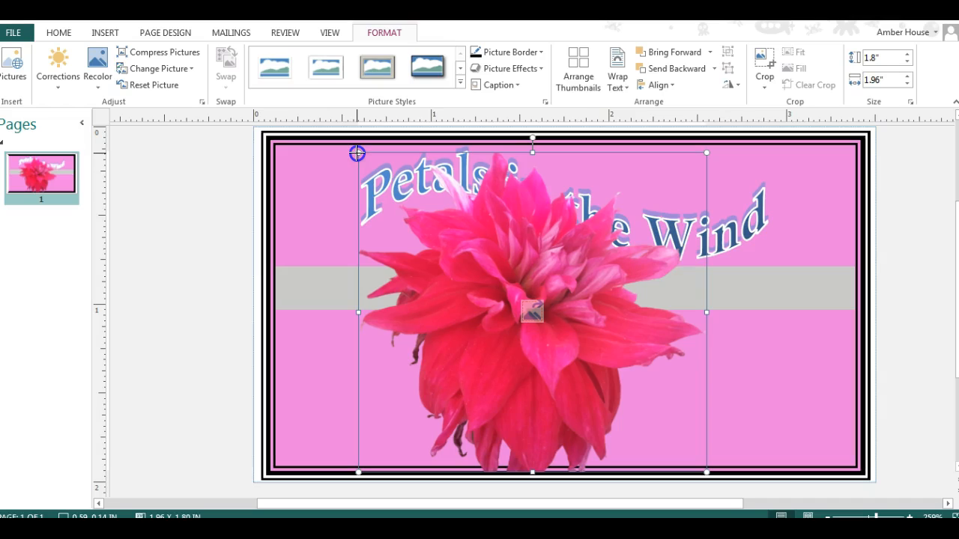
{"action": "left_click_drag", "start_coordinate": [360, 153], "coordinate": [322, 243]}
{"action": "left_click", "coordinate": [392, 451]}
{"action": "left_click", "coordinate": [403, 403]}
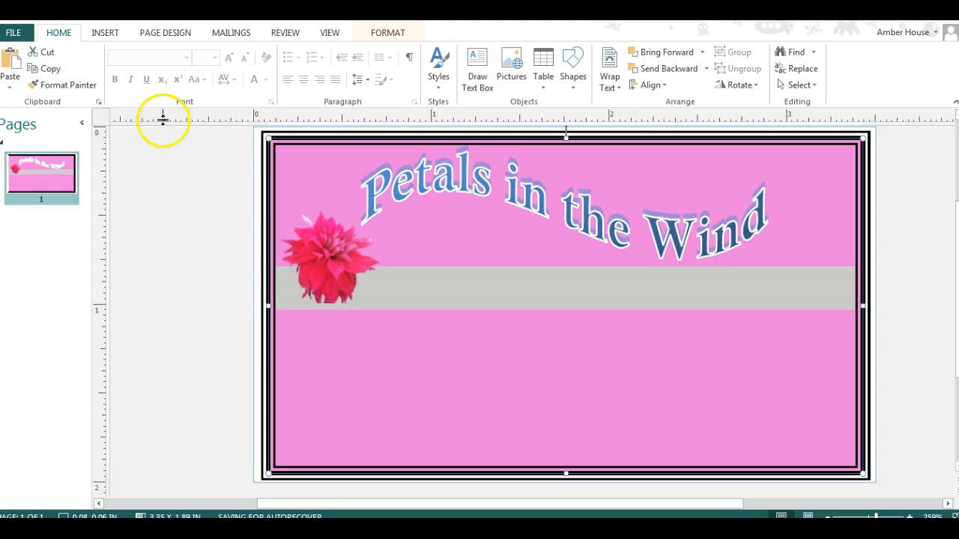
{"action": "left_click", "coordinate": [468, 296]}
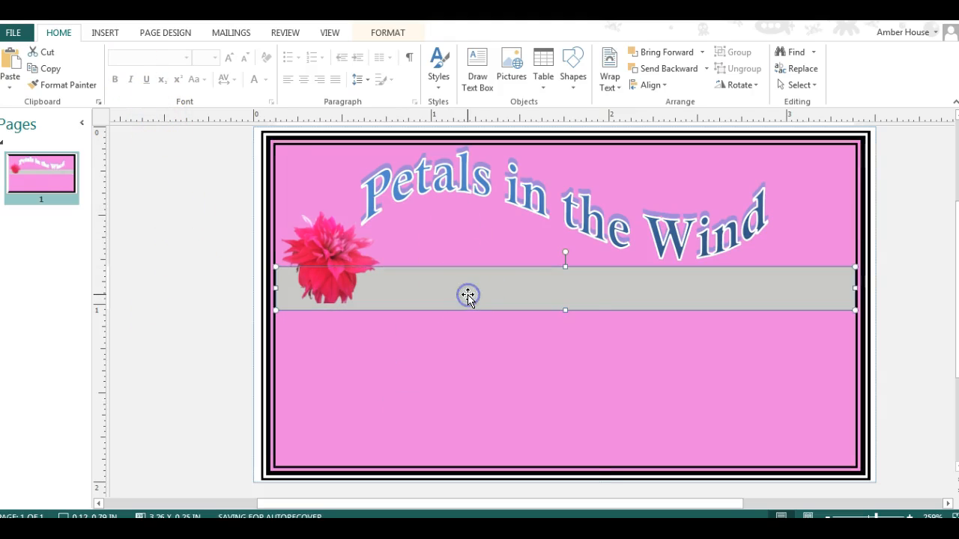
{"action": "right_click", "coordinate": [469, 297]}
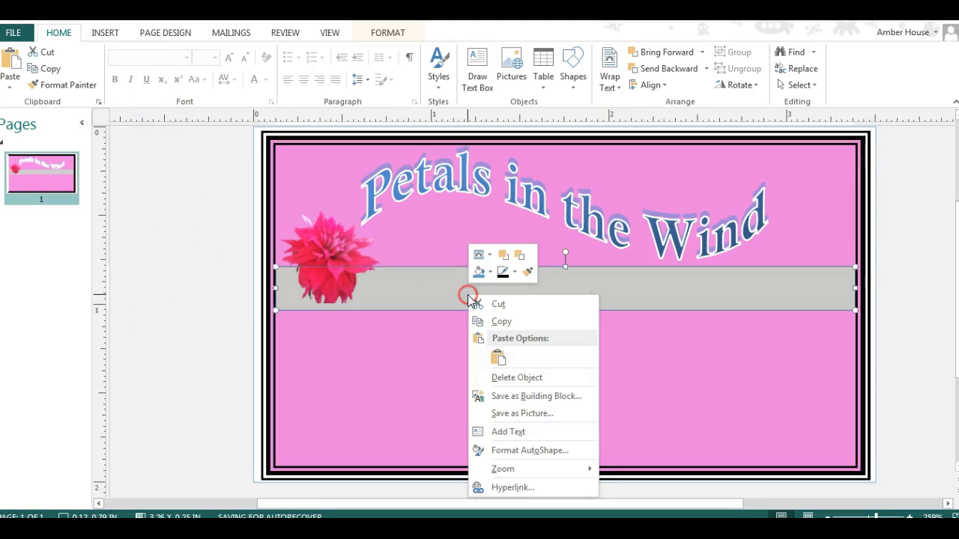
{"action": "left_click", "coordinate": [916, 298]}
{"action": "left_click", "coordinate": [603, 365]}
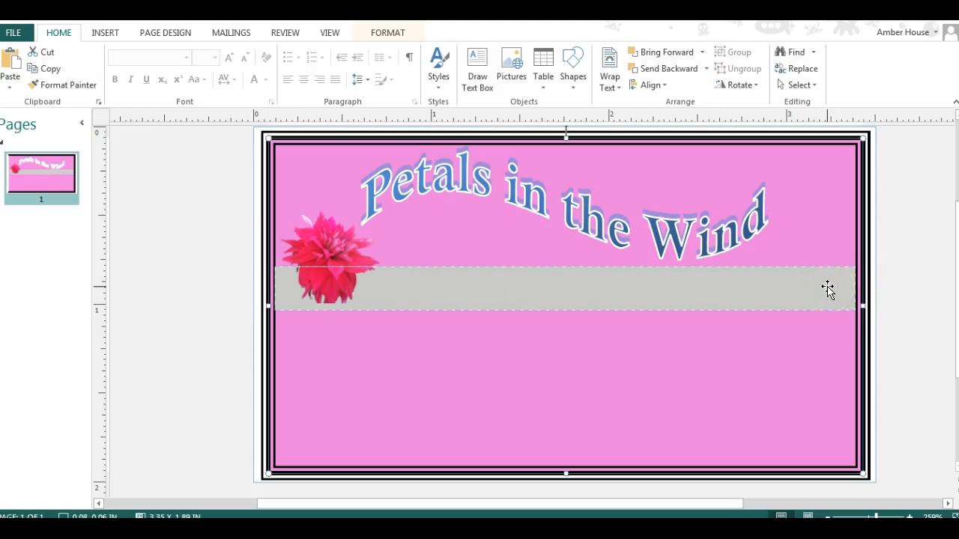
Add the text "Florist and Gift Shop" inside the gray band shape
{"action": "left_click", "coordinate": [797, 292]}
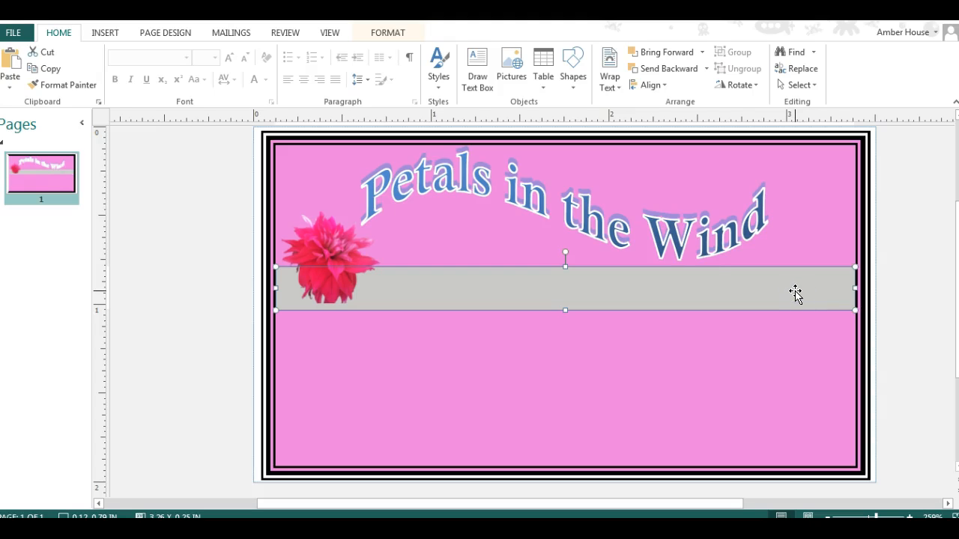
{"action": "right_click", "coordinate": [796, 291]}
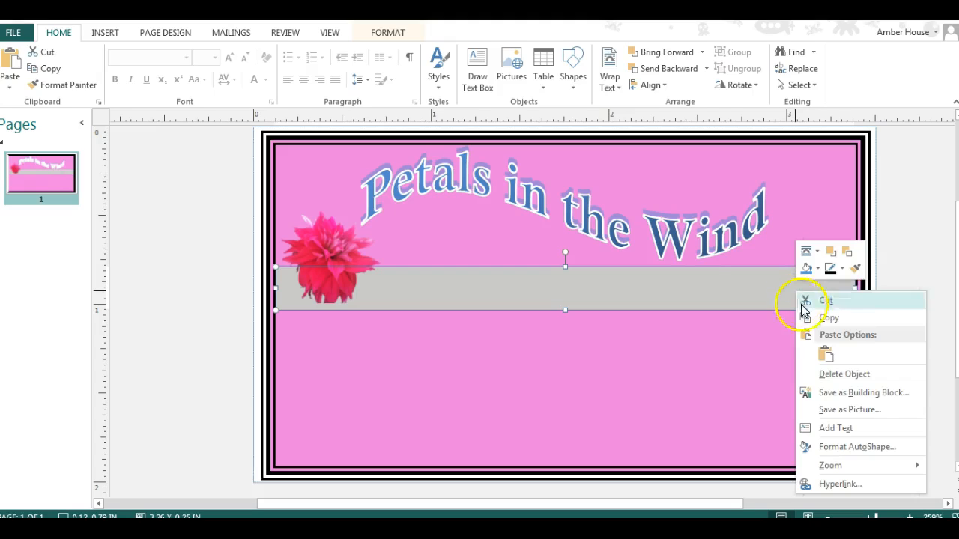
{"action": "left_click", "coordinate": [816, 432]}
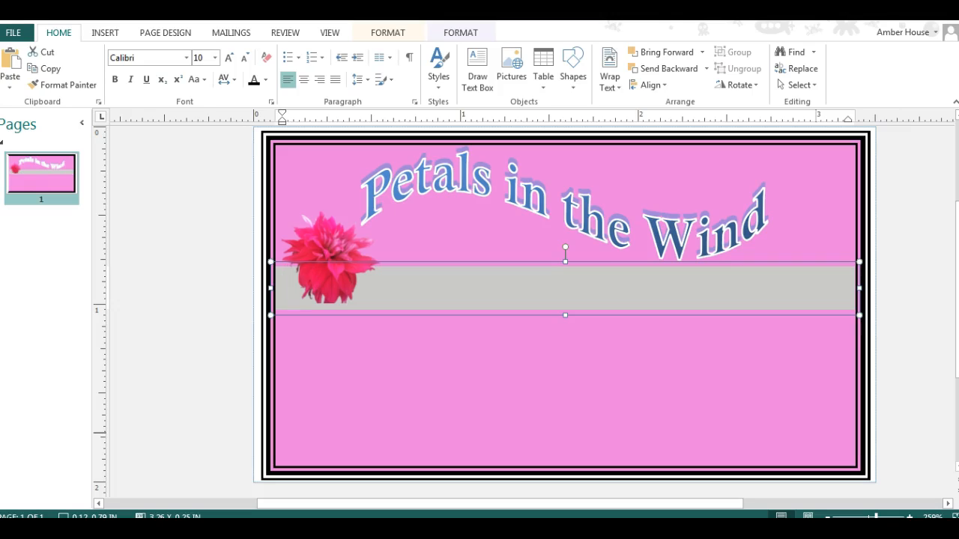
{"action": "type", "text": "Florist and Gift Shop"}
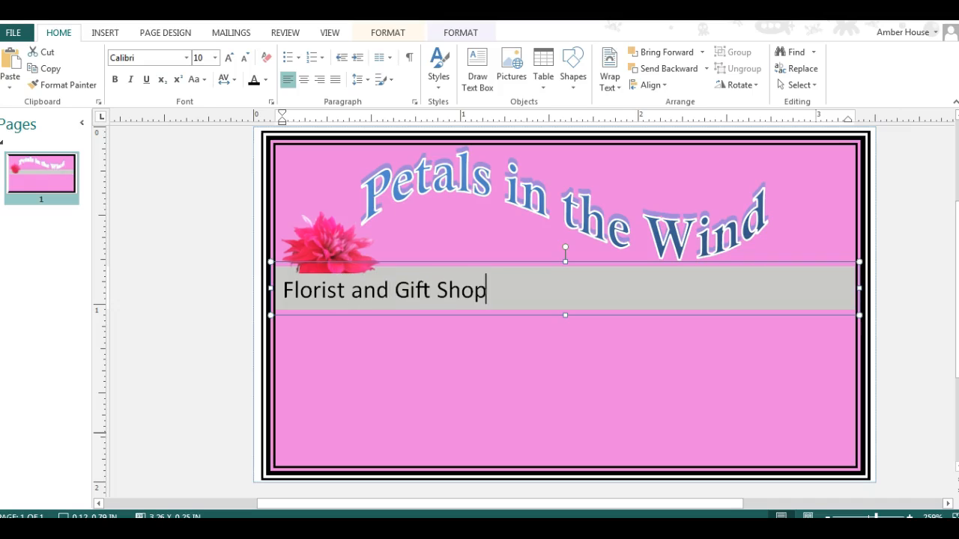
{"action": "left_click", "coordinate": [214, 250]}
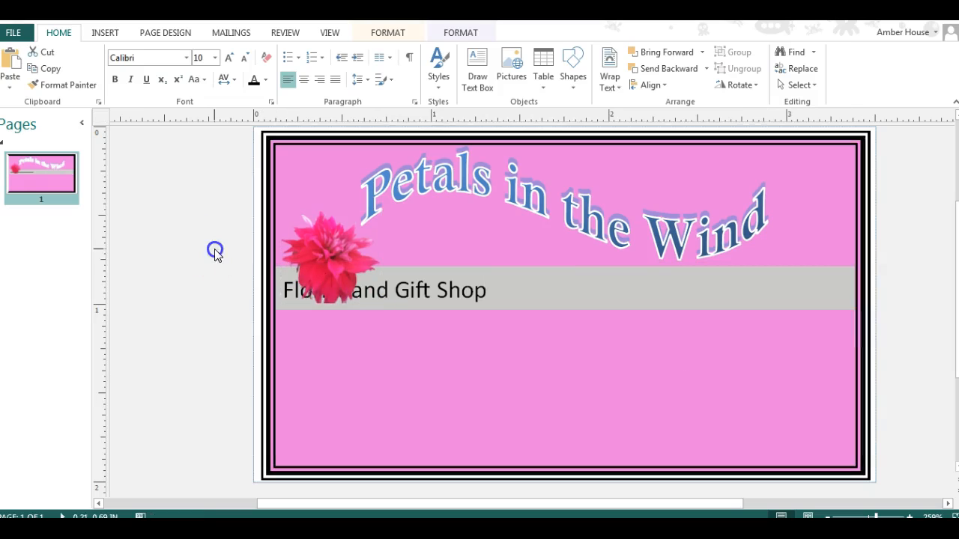
Try sending the flower picture behind the gray band, and bring it forward again
{"action": "left_click", "coordinate": [322, 231]}
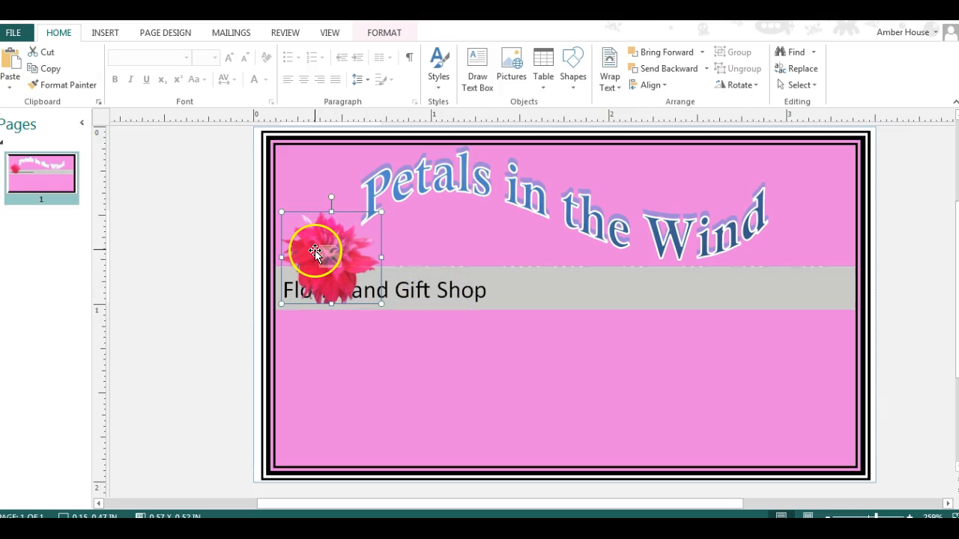
{"action": "left_click", "coordinate": [225, 240]}
{"action": "left_click", "coordinate": [307, 253]}
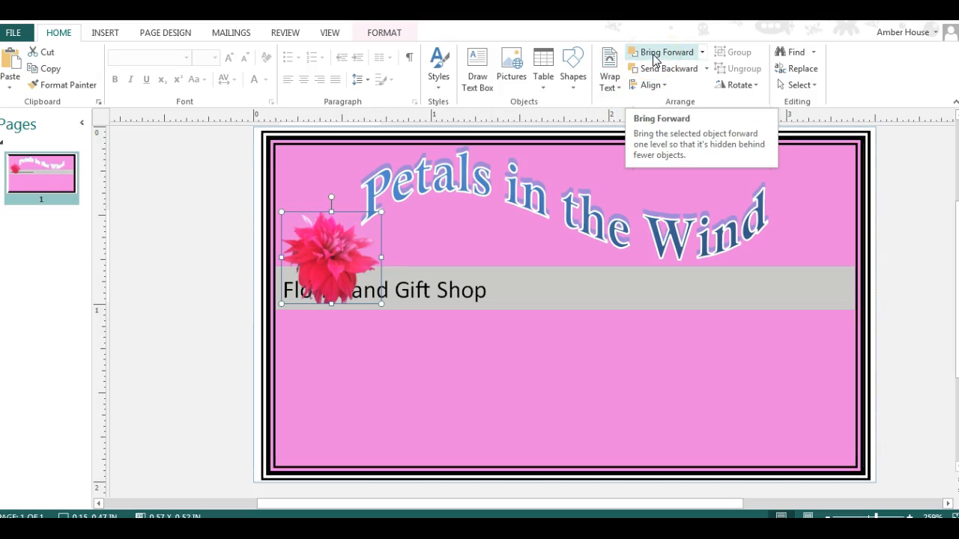
{"action": "left_click", "coordinate": [653, 66]}
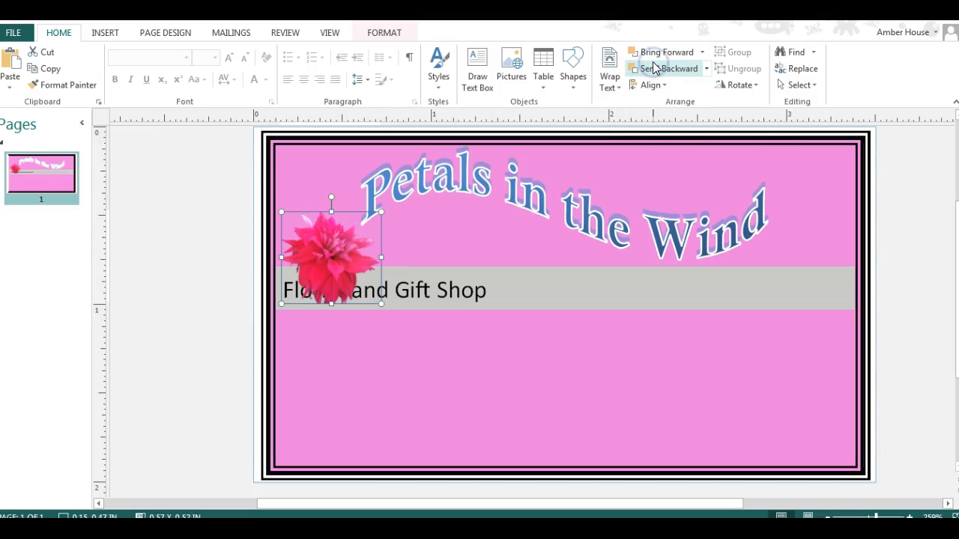
{"action": "left_click", "coordinate": [654, 66]}
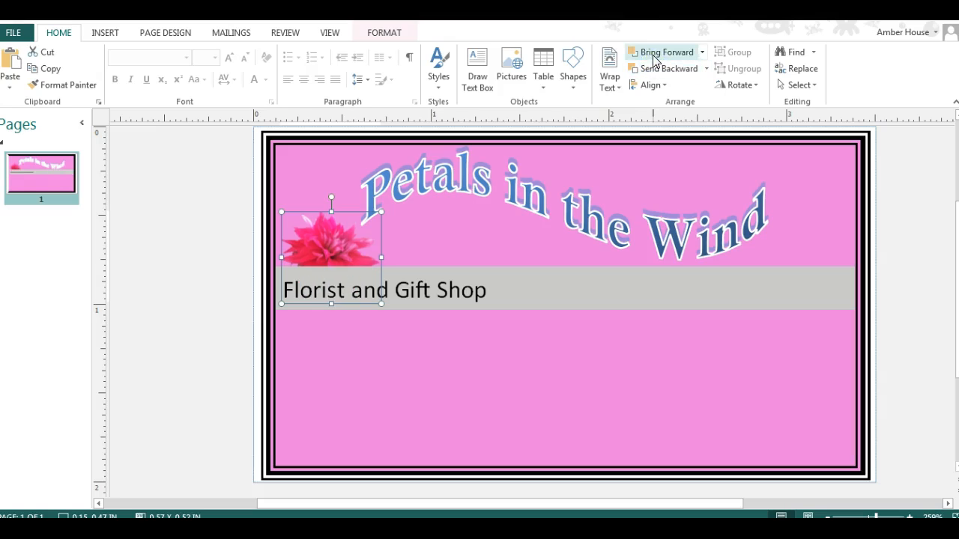
{"action": "left_click", "coordinate": [650, 50]}
Try bringing the gray band in front of the flower, and send it backward again
{"action": "left_click", "coordinate": [424, 295]}
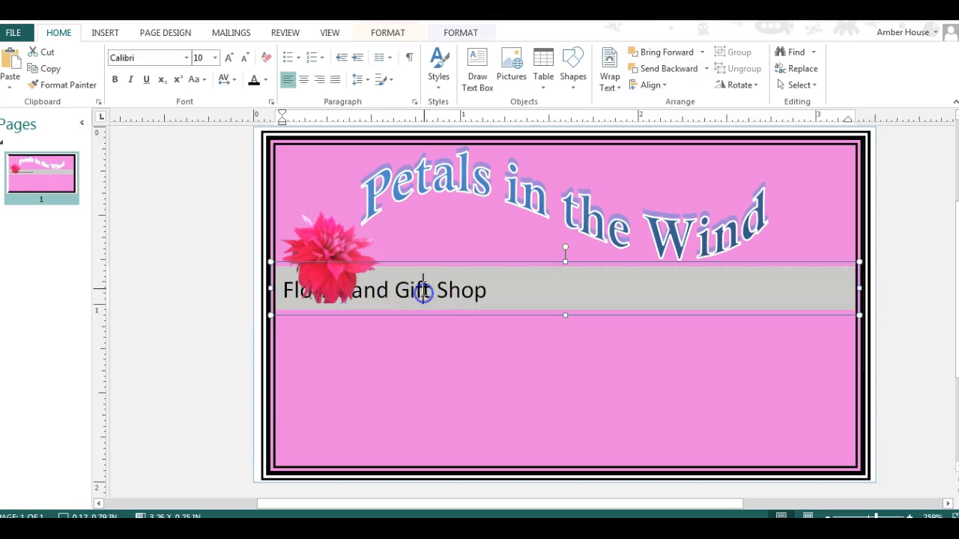
{"action": "left_click", "coordinate": [671, 52]}
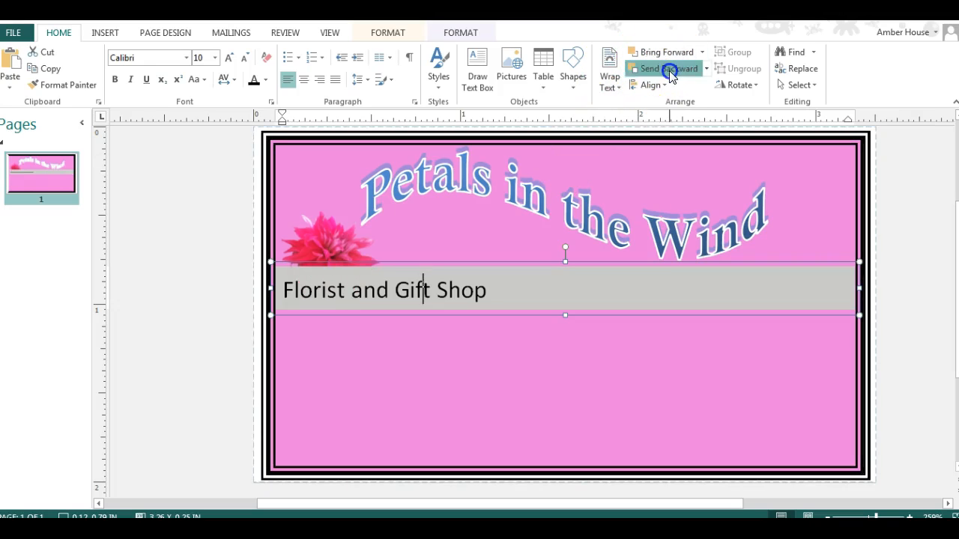
{"action": "left_click", "coordinate": [668, 68]}
Shift the "Florist and Gift Shop" text to the right within the gray band so it starts clear of the flower
{"action": "left_click", "coordinate": [289, 290]}
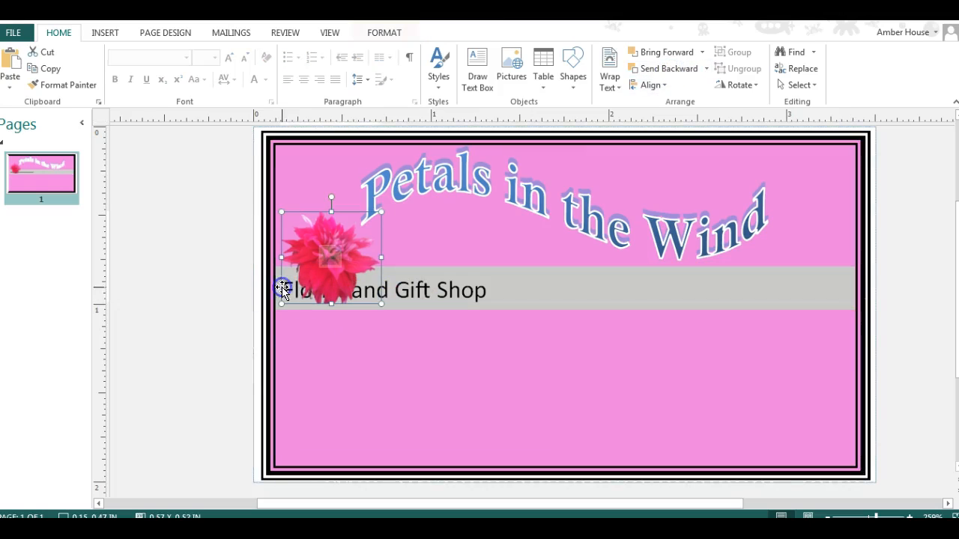
{"action": "left_click", "coordinate": [429, 291]}
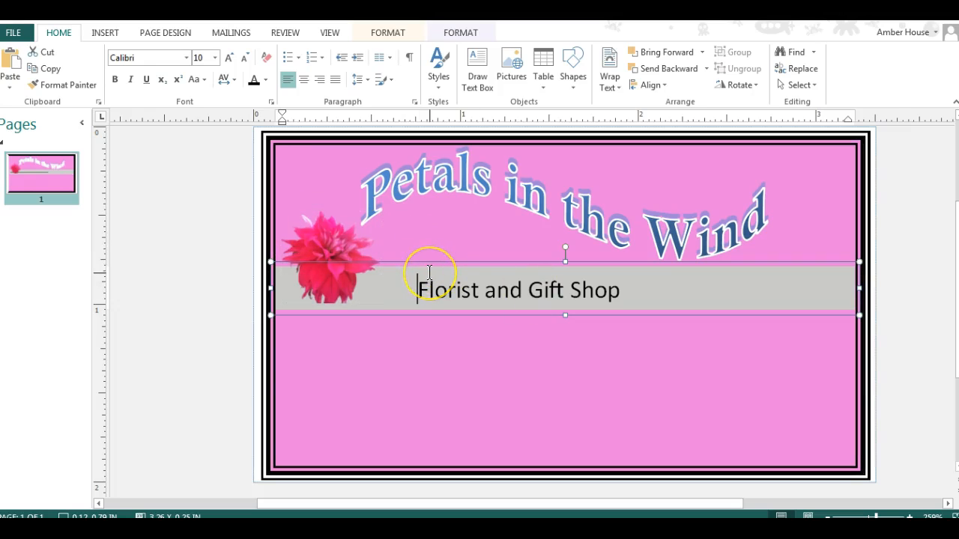
Remove leading spaces before "Florist and Gift Shop" so the caption starts close beside the flower picture
{"action": "key", "text": "BackSpace"}
{"action": "key", "text": "BackSpace"}
{"action": "key", "text": "BackSpace"}
{"action": "key", "text": "BackSpace"}
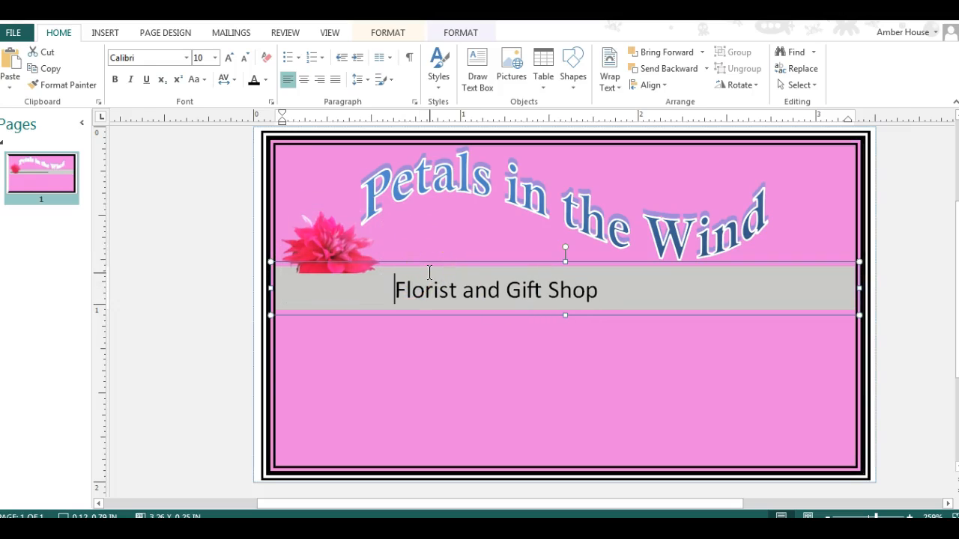
{"action": "left_click", "coordinate": [533, 377]}
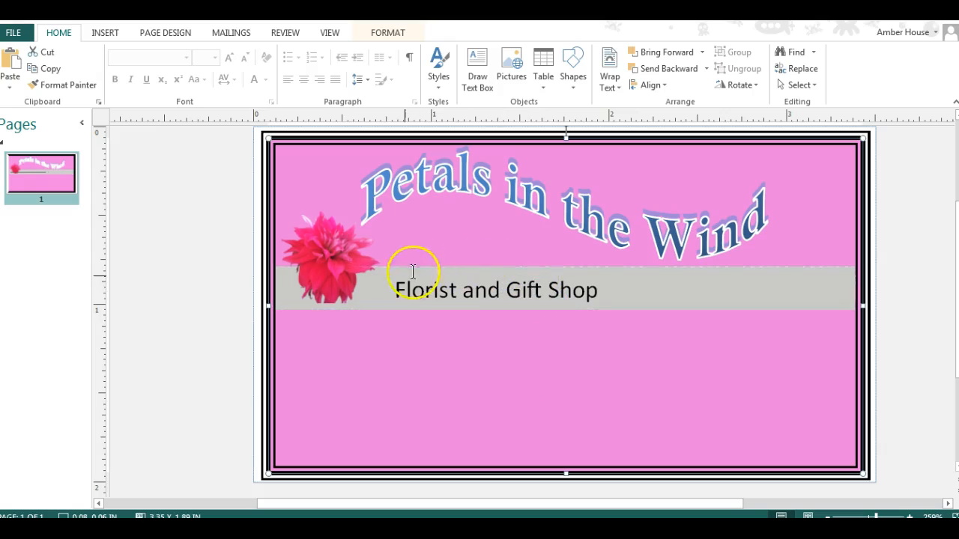
{"action": "left_click", "coordinate": [396, 289]}
{"action": "key", "text": "BackSpace"}
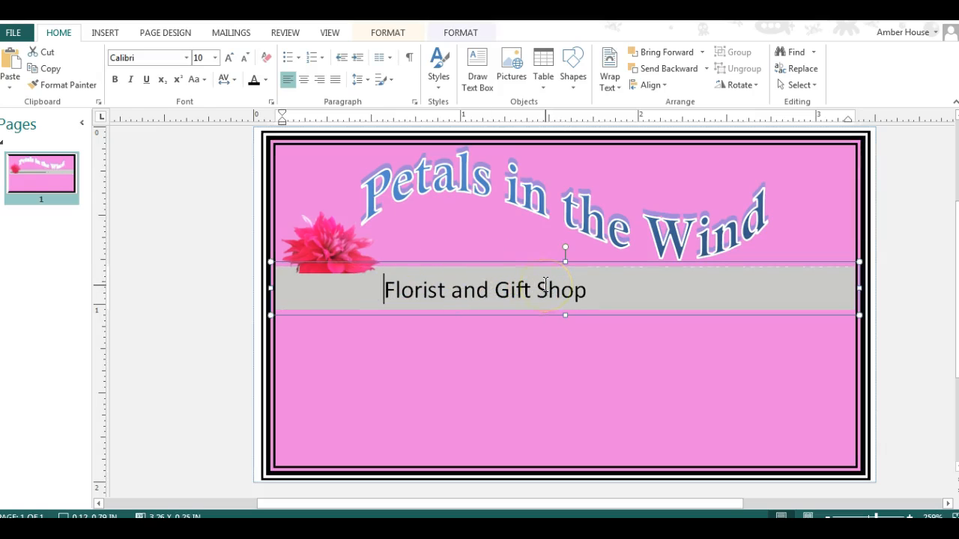
{"action": "left_click", "coordinate": [629, 372]}
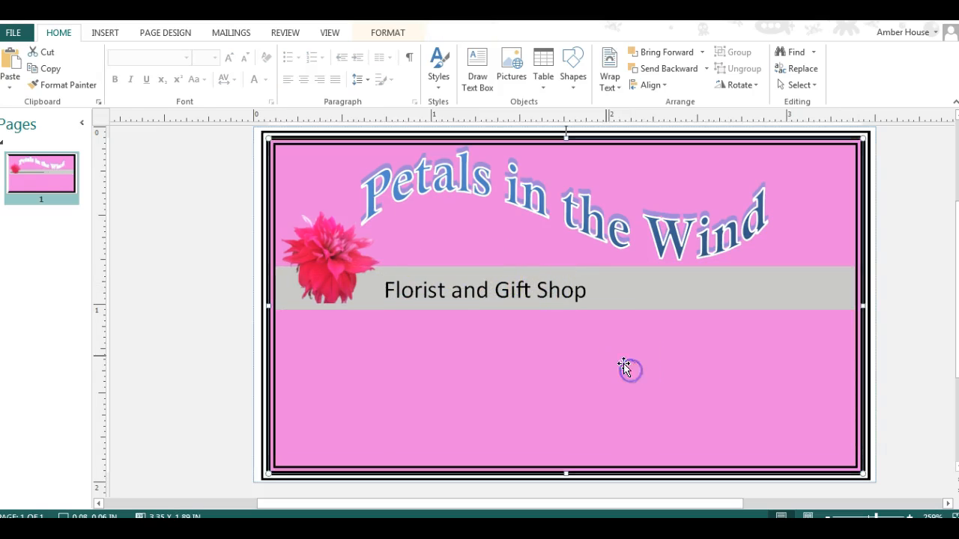
{"action": "left_click", "coordinate": [321, 254]}
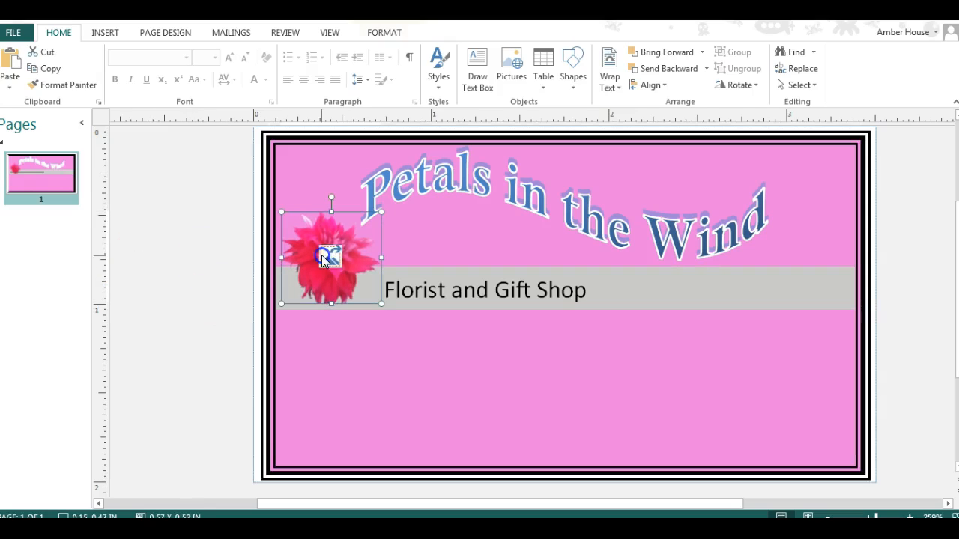
{"action": "left_click", "coordinate": [525, 353]}
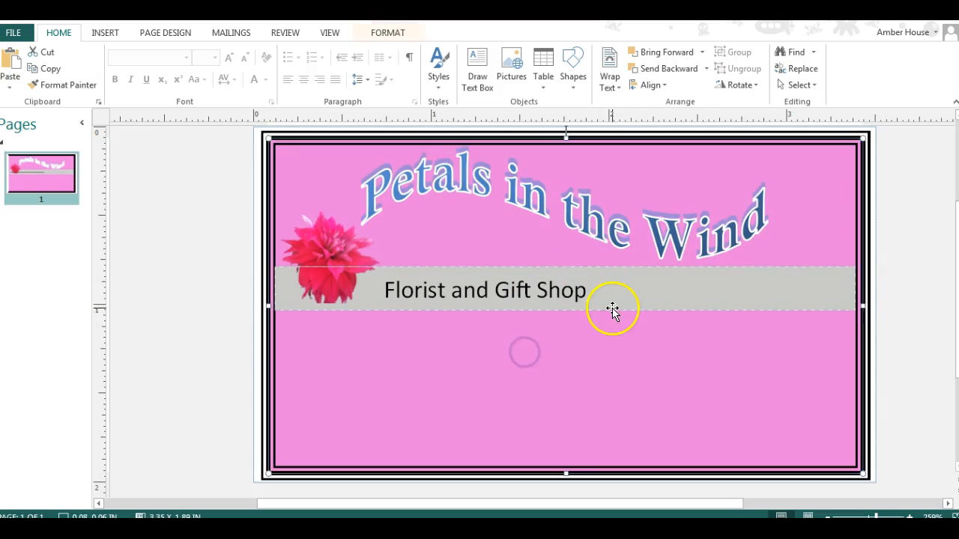
Select the "Florist and Gift Shop" caption and examine its paragraph indents, line breaks and text-change options for a spacing setting
{"action": "left_click_drag", "start_coordinate": [604, 292], "coordinate": [300, 283]}
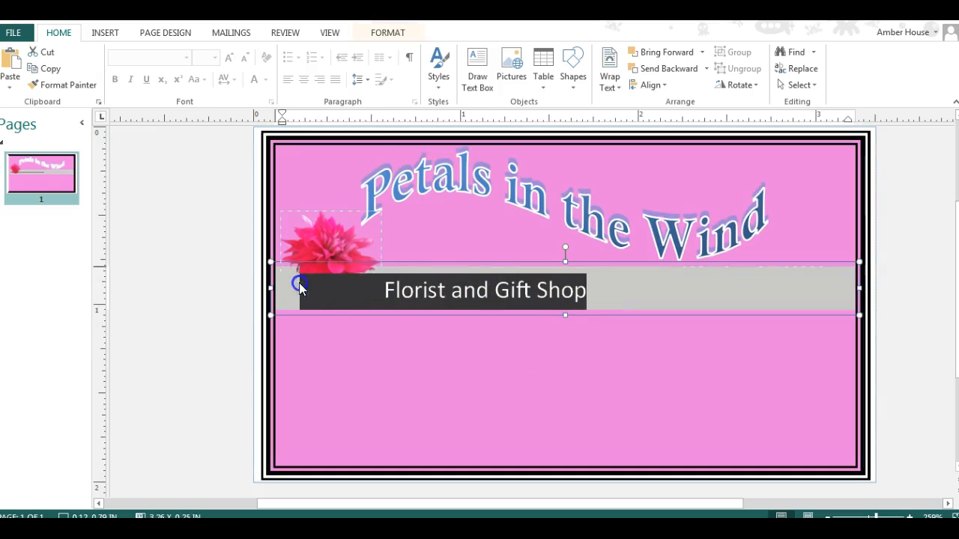
{"action": "left_click", "coordinate": [416, 103]}
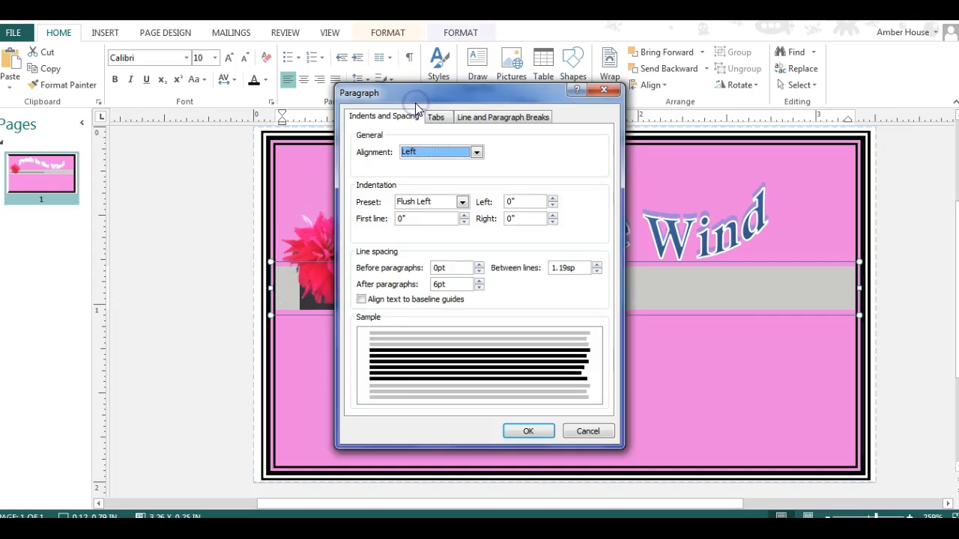
{"action": "left_click", "coordinate": [608, 89]}
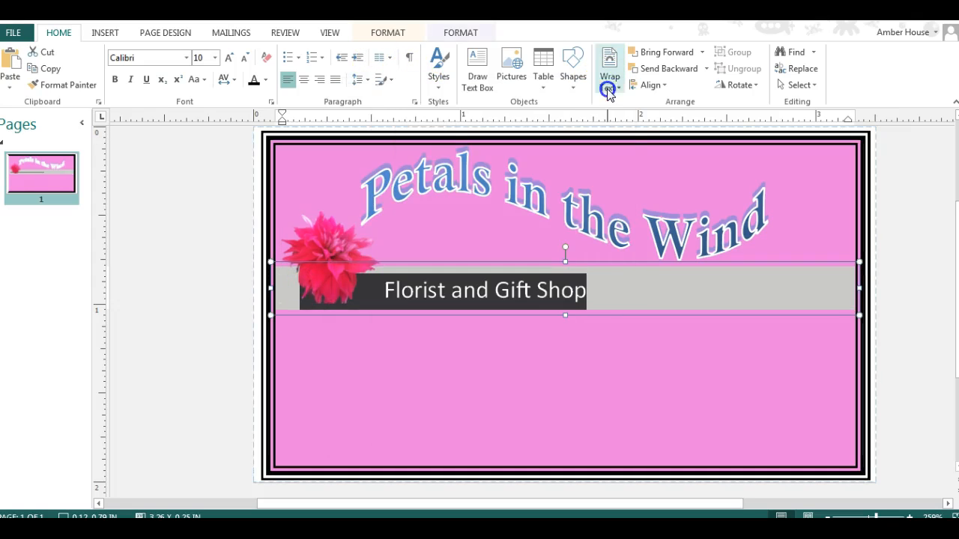
{"action": "left_click", "coordinate": [416, 103]}
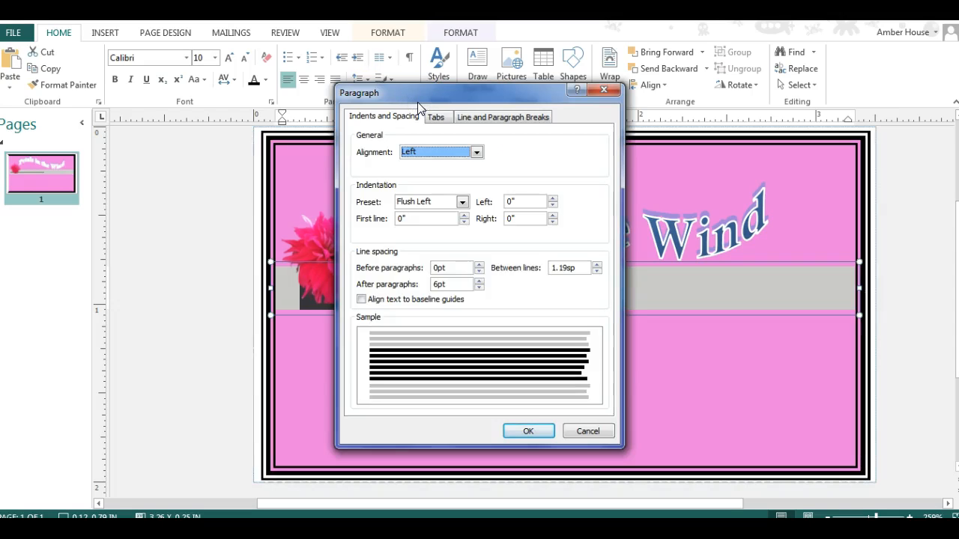
{"action": "left_click", "coordinate": [472, 121]}
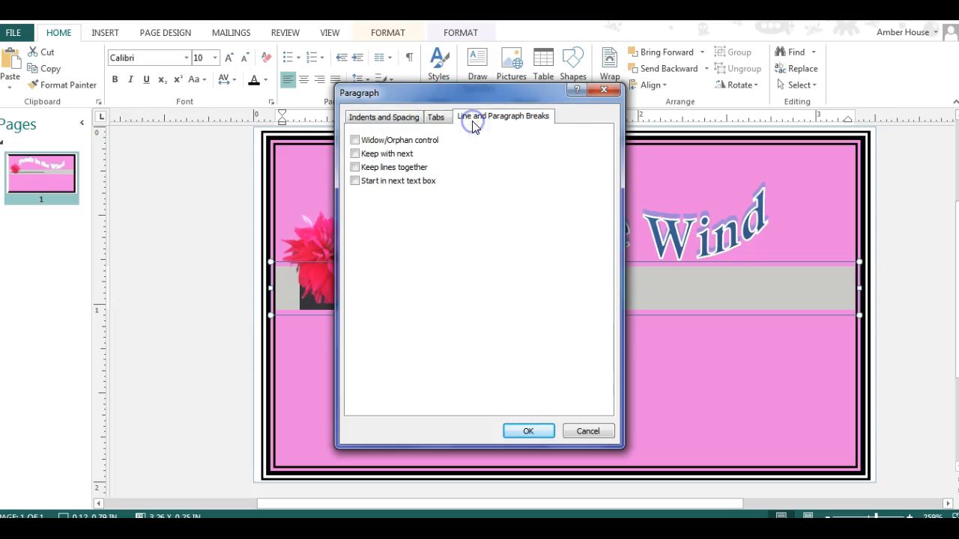
{"action": "left_click", "coordinate": [396, 120]}
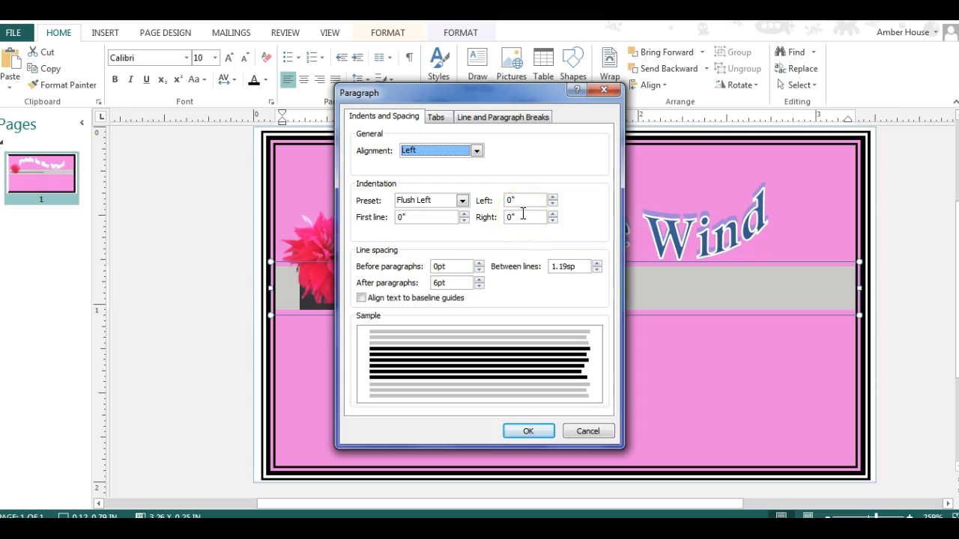
{"action": "left_click", "coordinate": [588, 431]}
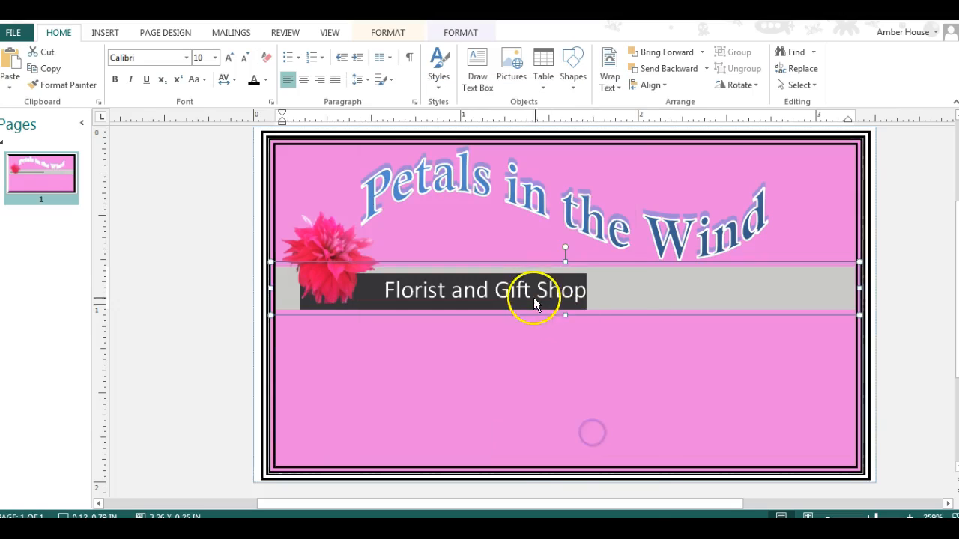
{"action": "right_click", "coordinate": [533, 298]}
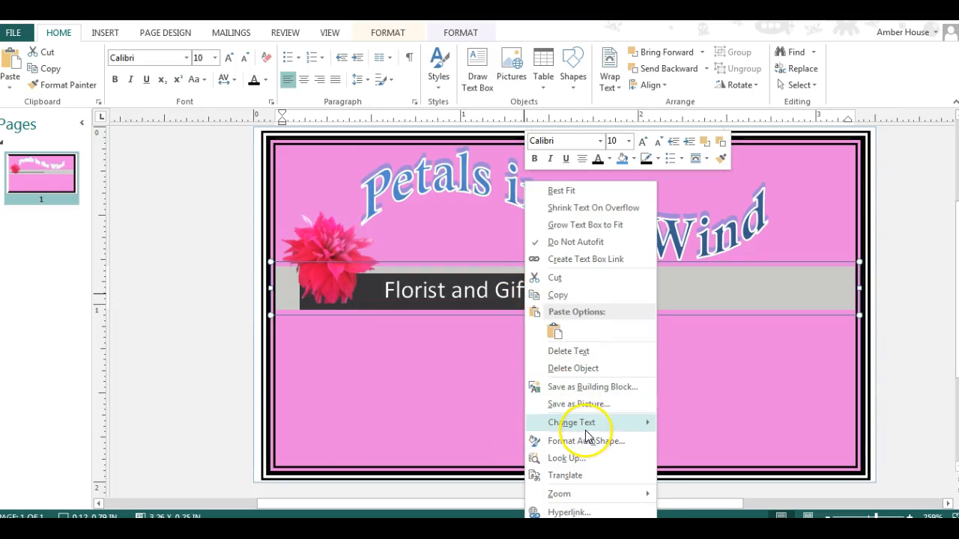
{"action": "mouse_move", "coordinate": [604, 424]}
{"action": "key", "text": "Escape"}
{"action": "key", "text": "Escape"}
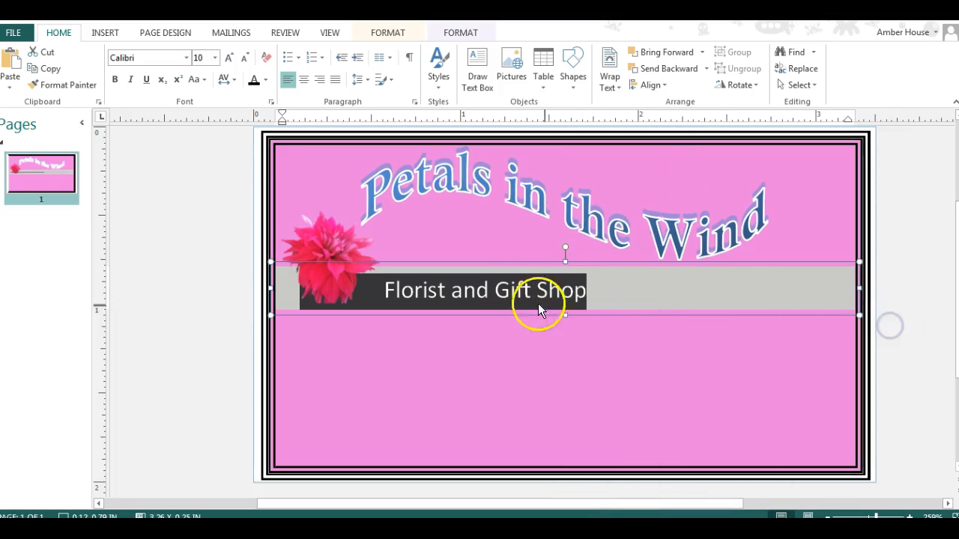
{"action": "left_click", "coordinate": [414, 102]}
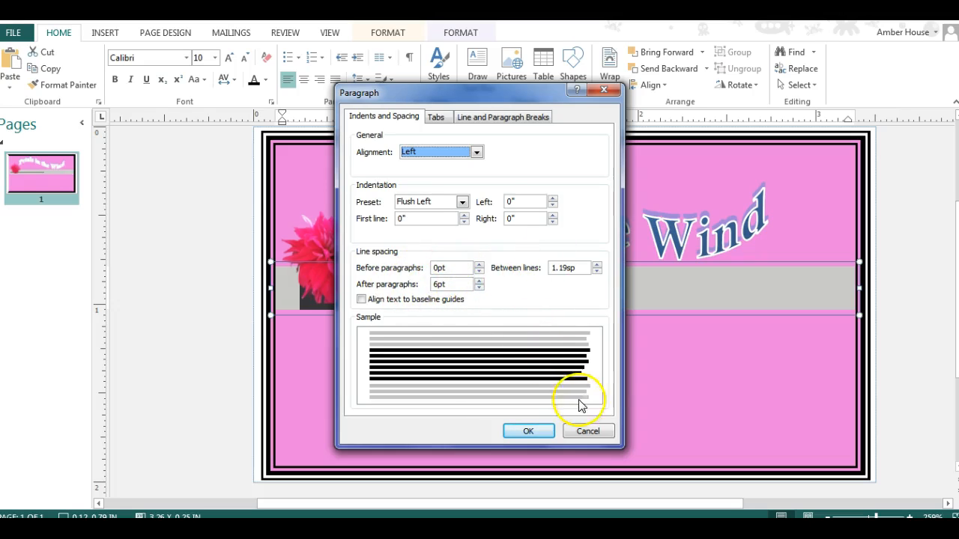
{"action": "left_click", "coordinate": [588, 431]}
{"action": "left_click", "coordinate": [471, 263]}
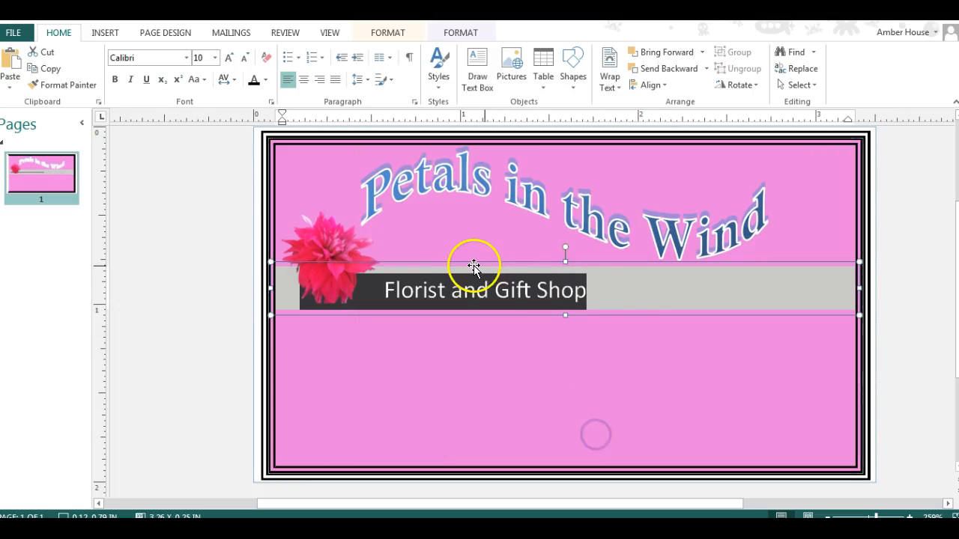
{"action": "right_click", "coordinate": [467, 284]}
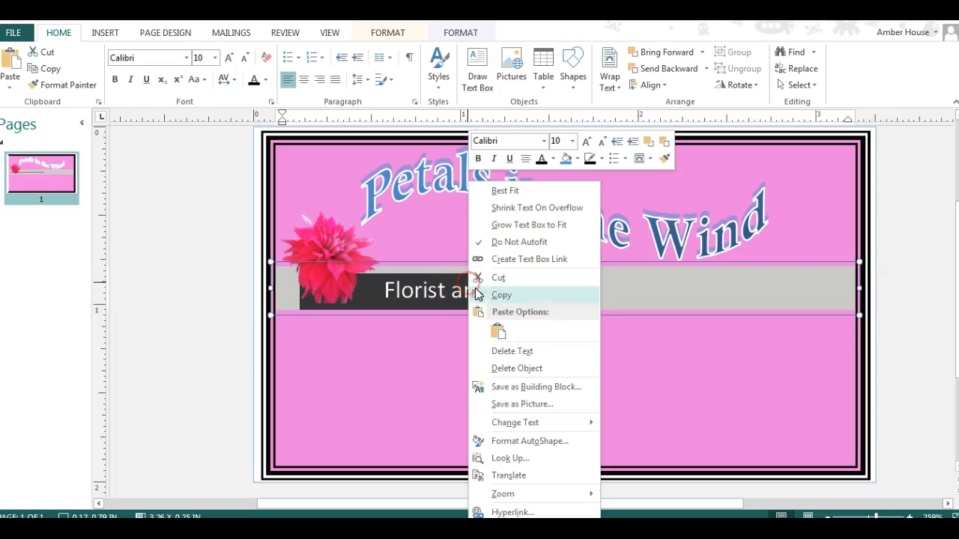
{"action": "mouse_move", "coordinate": [520, 425]}
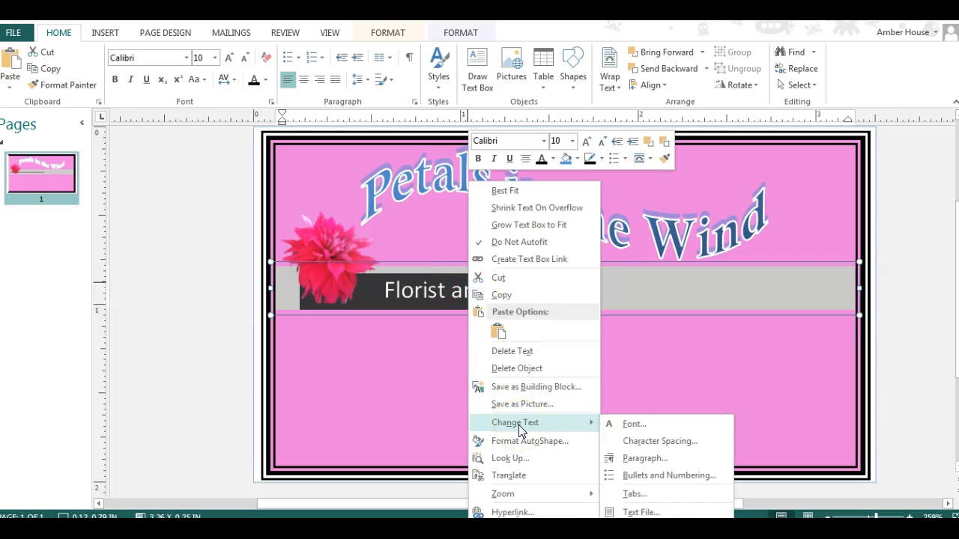
{"action": "left_click", "coordinate": [387, 339]}
{"action": "left_click", "coordinate": [449, 298]}
Expand the character kerning of the "Florist and Gift Shop" caption by 1 pt
{"action": "right_click", "coordinate": [456, 286]}
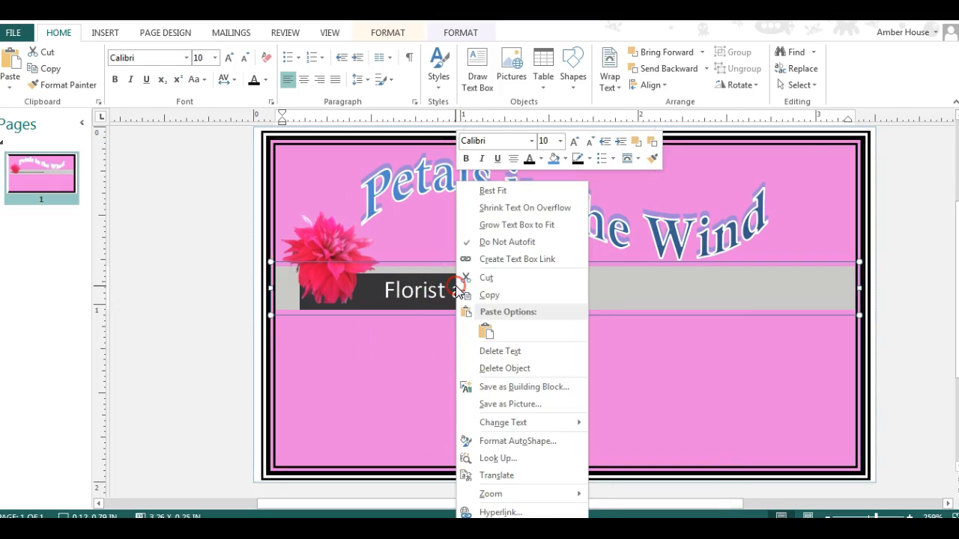
{"action": "mouse_move", "coordinate": [529, 421]}
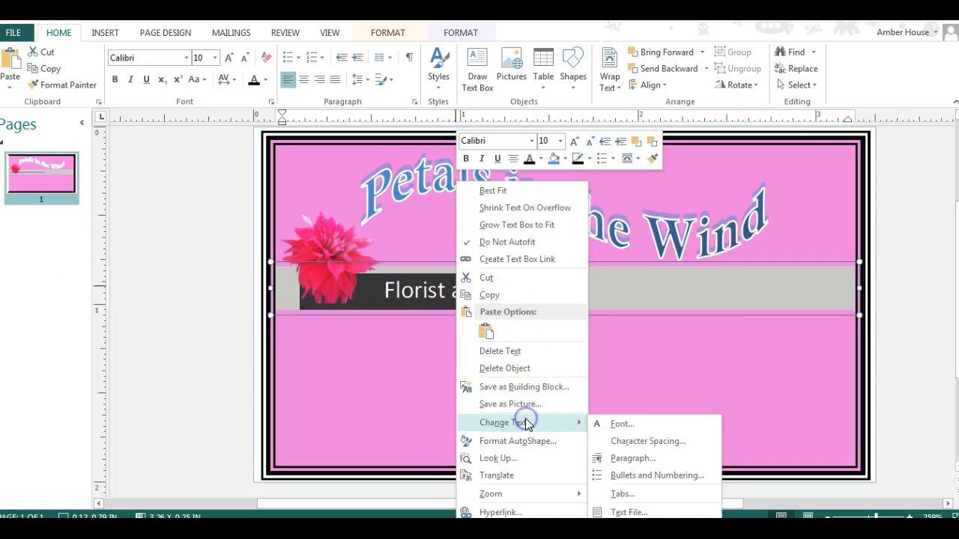
{"action": "left_click", "coordinate": [641, 445]}
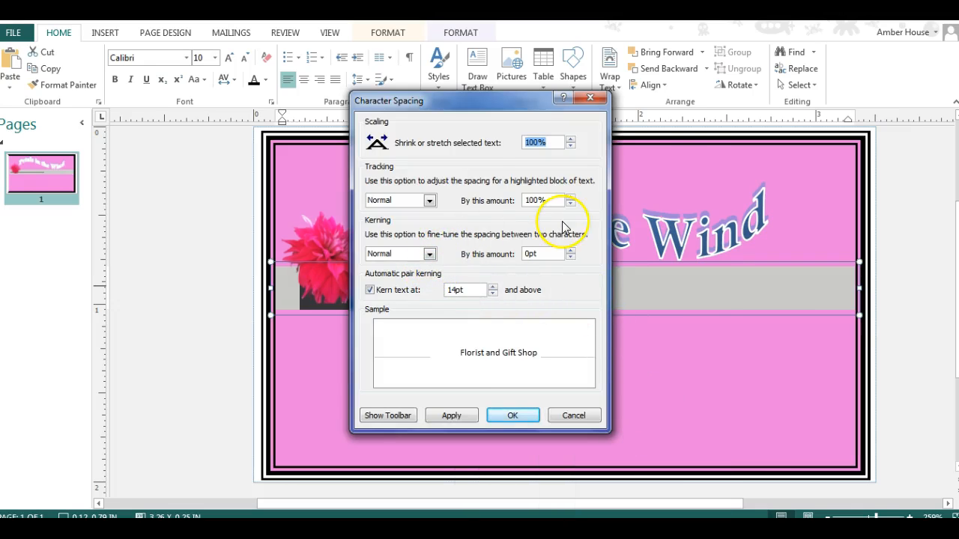
{"action": "left_click", "coordinate": [430, 254]}
{"action": "left_click", "coordinate": [430, 257]}
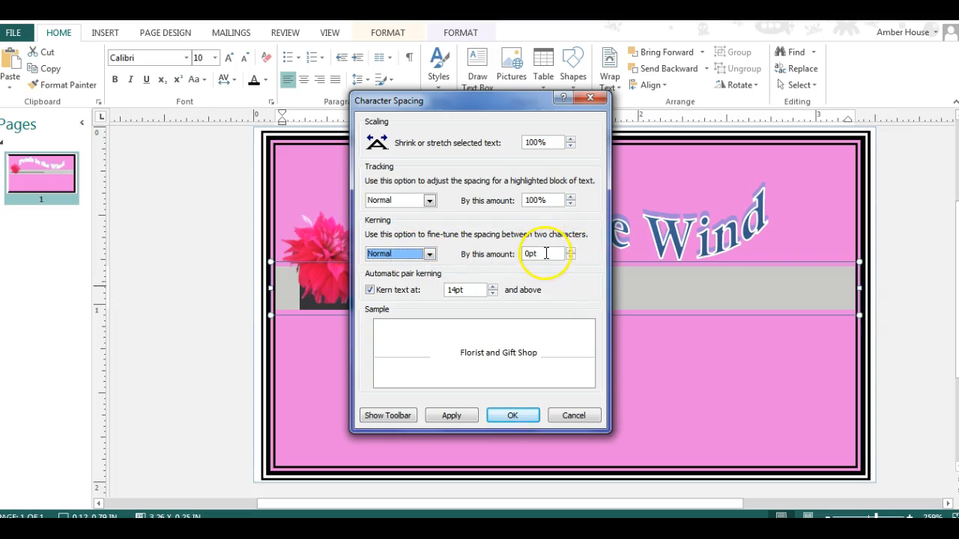
{"action": "left_click", "coordinate": [571, 251]}
{"action": "left_click", "coordinate": [571, 252]}
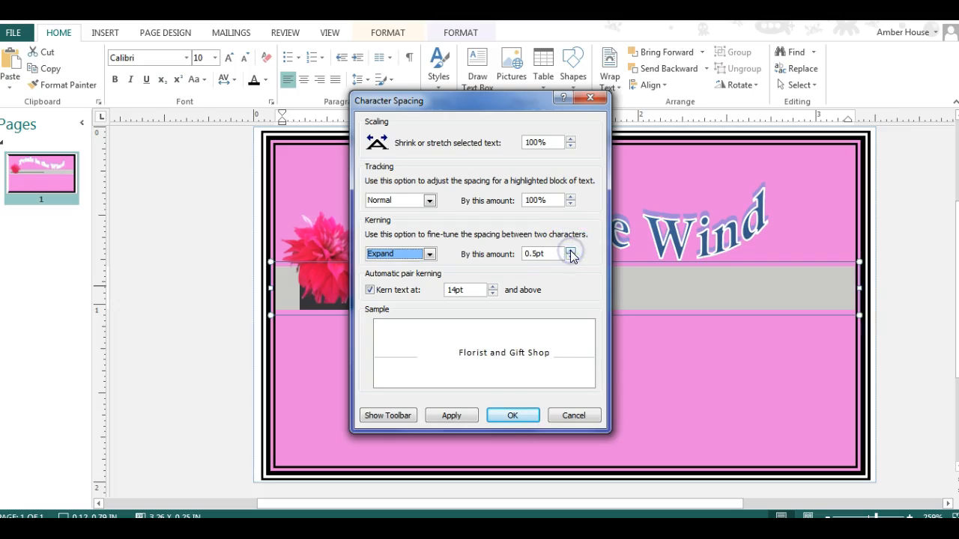
{"action": "left_click", "coordinate": [571, 258]}
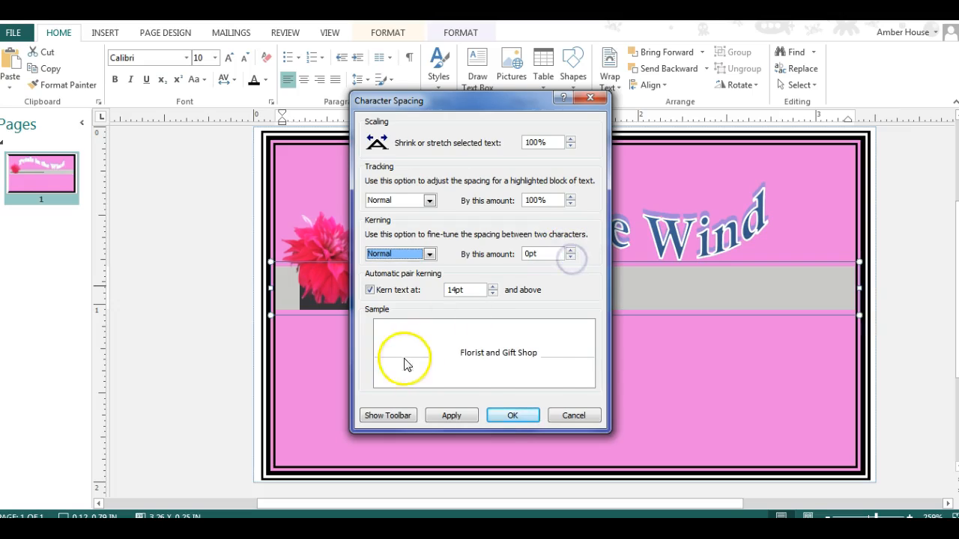
{"action": "left_click", "coordinate": [570, 251]}
{"action": "left_click", "coordinate": [570, 251]}
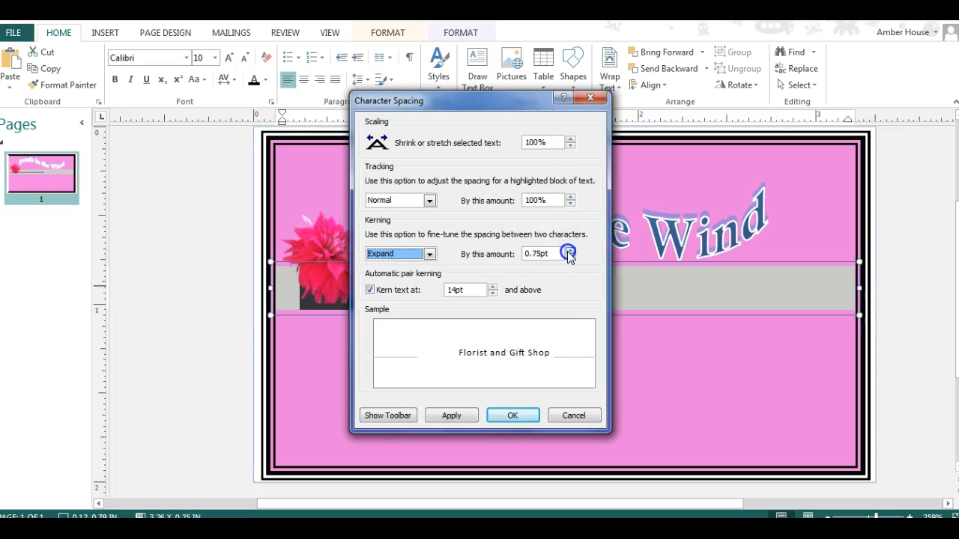
{"action": "left_click", "coordinate": [571, 251]}
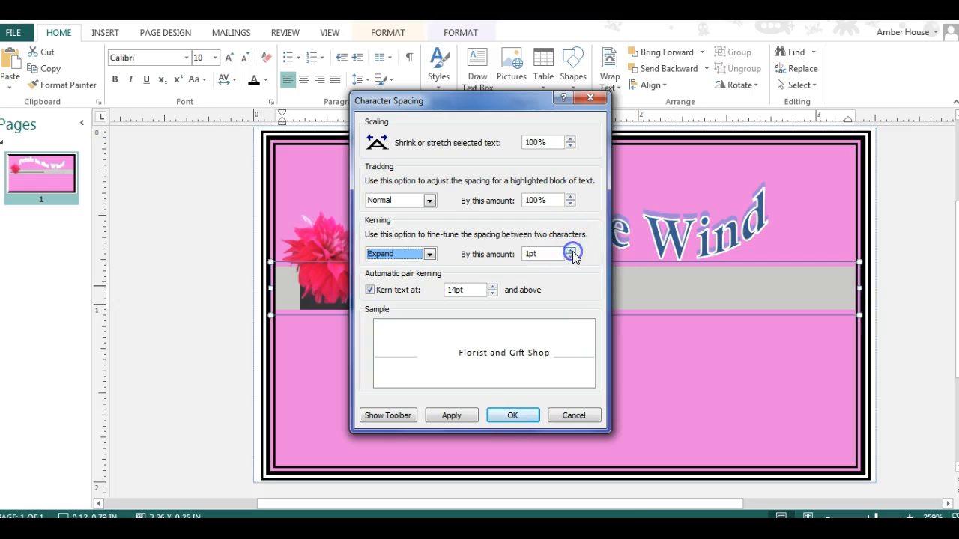
{"action": "left_click", "coordinate": [527, 414]}
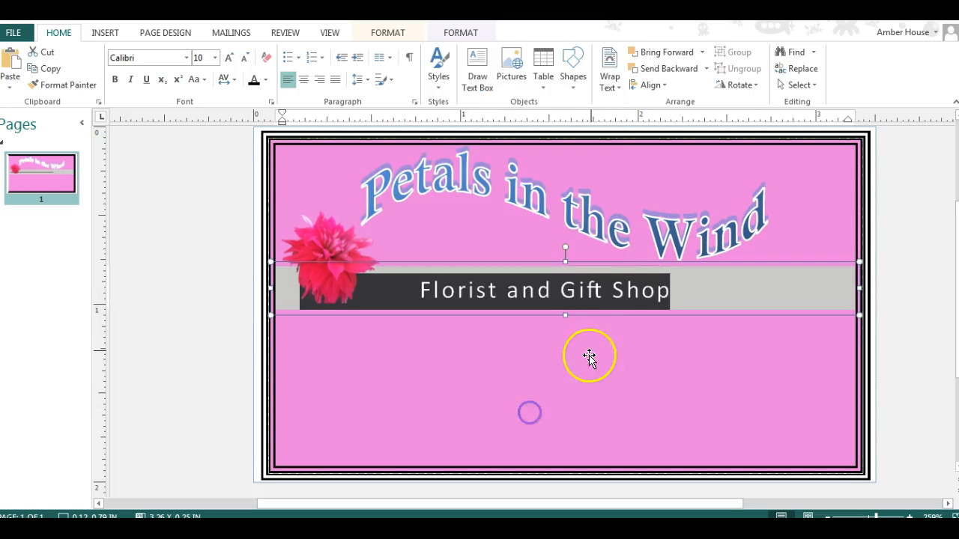
Delete leading spaces before the expanded caption so it begins just beside the flower
{"action": "left_click", "coordinate": [621, 382]}
{"action": "left_click", "coordinate": [464, 288]}
{"action": "left_click", "coordinate": [424, 290]}
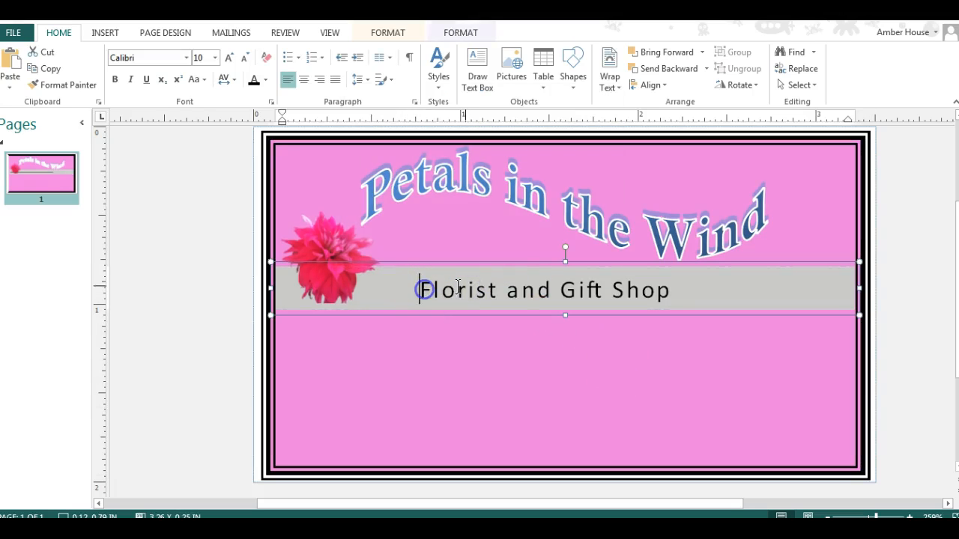
{"action": "key", "text": "BackSpace"}
{"action": "key", "text": "BackSpace"}
{"action": "key", "text": "BackSpace"}
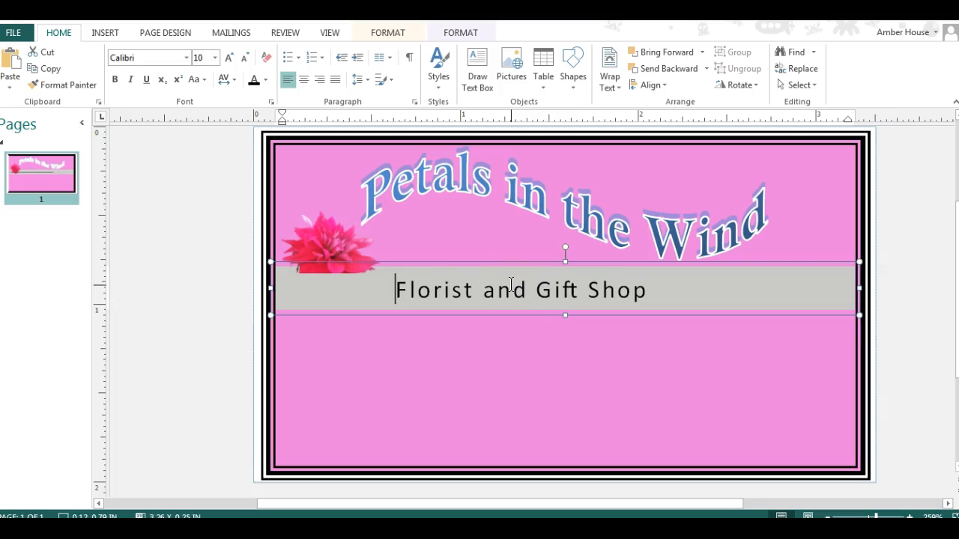
{"action": "left_click", "coordinate": [484, 370]}
{"action": "left_click", "coordinate": [511, 292]}
{"action": "left_click", "coordinate": [389, 289]}
{"action": "key", "text": "BackSpace"}
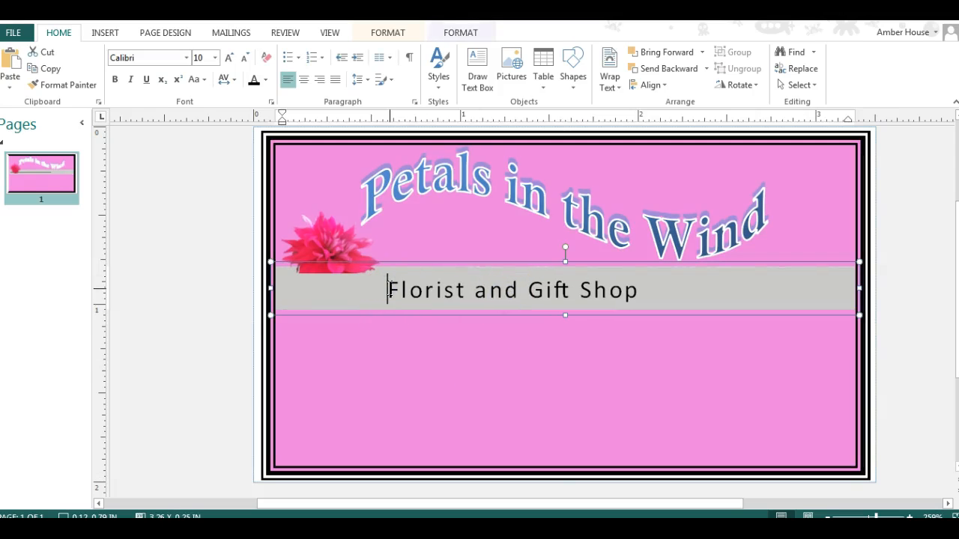
{"action": "left_click", "coordinate": [412, 368]}
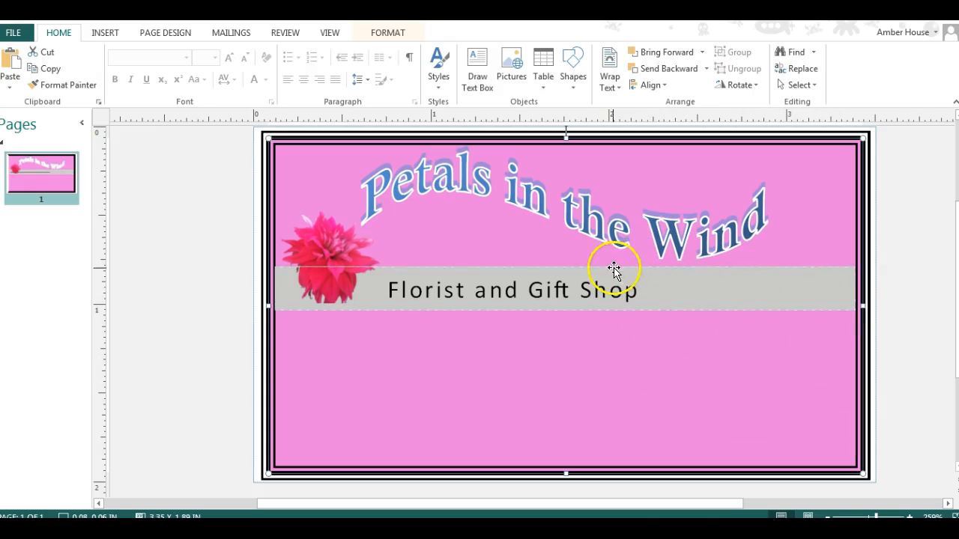
Move the "Petals in the Wind" WordArt slightly to the right so it clears the flower picture
{"action": "left_click", "coordinate": [577, 208]}
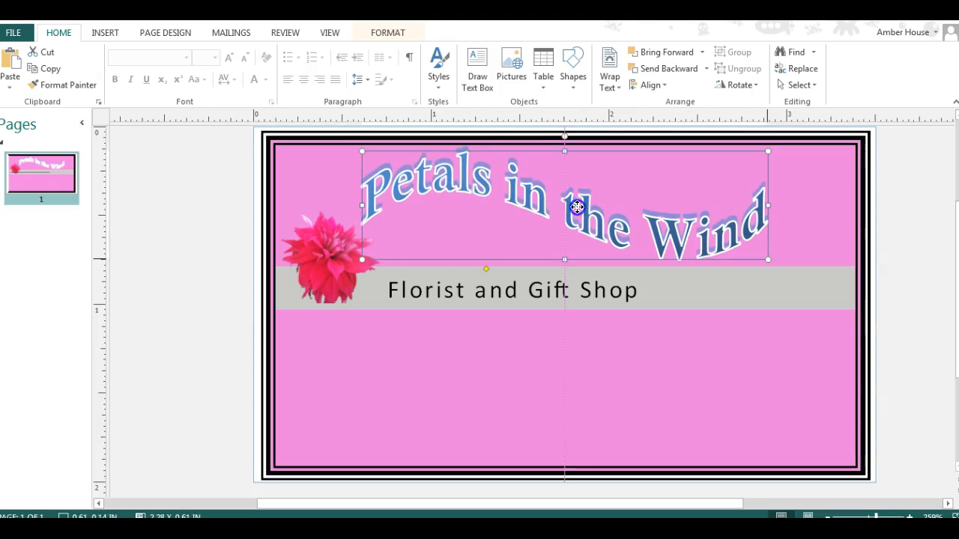
{"action": "left_click_drag", "start_coordinate": [576, 208], "coordinate": [609, 208]}
{"action": "left_click", "coordinate": [800, 381]}
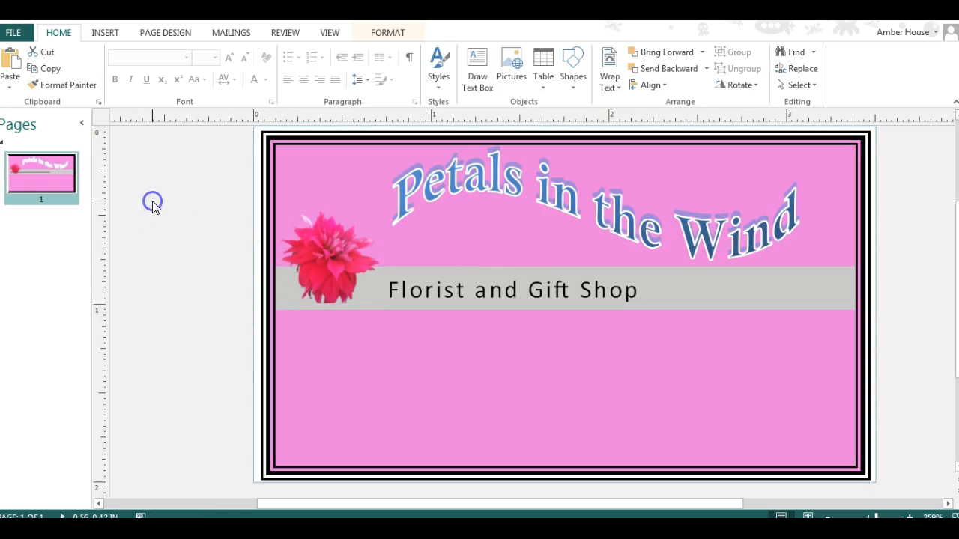
Draw a text box about 2.98 x 0.71 in below the gray band and enter the shop's street address and city line
{"action": "left_click", "coordinate": [108, 33]}
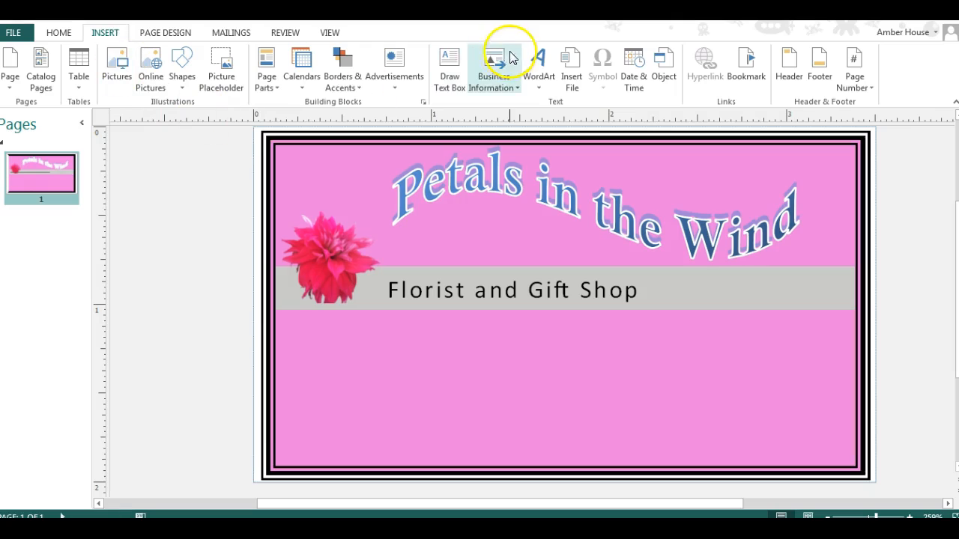
{"action": "left_click", "coordinate": [451, 66]}
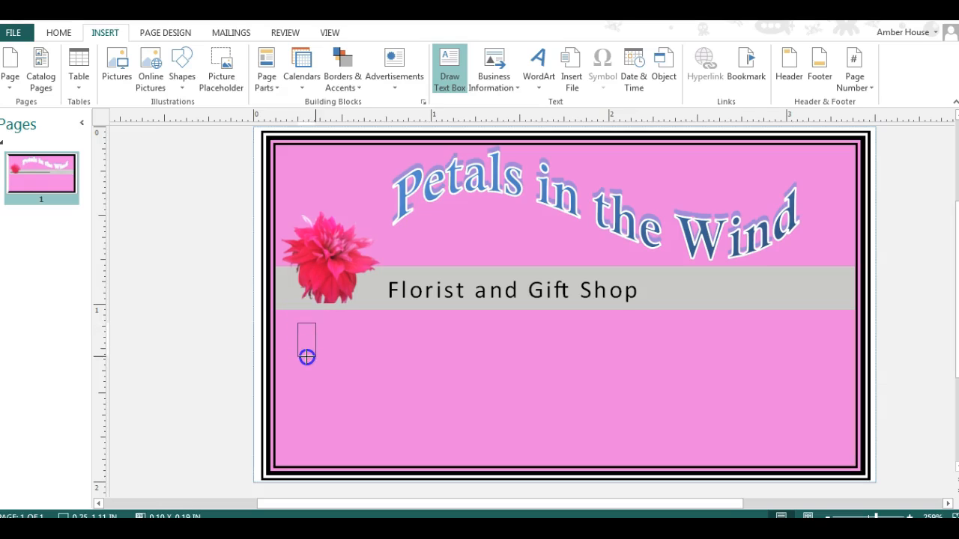
{"action": "mouse_move", "coordinate": [314, 378]}
{"action": "left_mouse_down"}
{"action": "mouse_move", "coordinate": [520, 437]}
{"action": "mouse_move", "coordinate": [674, 436]}
{"action": "mouse_move", "coordinate": [736, 424]}
{"action": "mouse_move", "coordinate": [835, 442]}
{"action": "mouse_move", "coordinate": [829, 448]}
{"action": "left_mouse_up"}
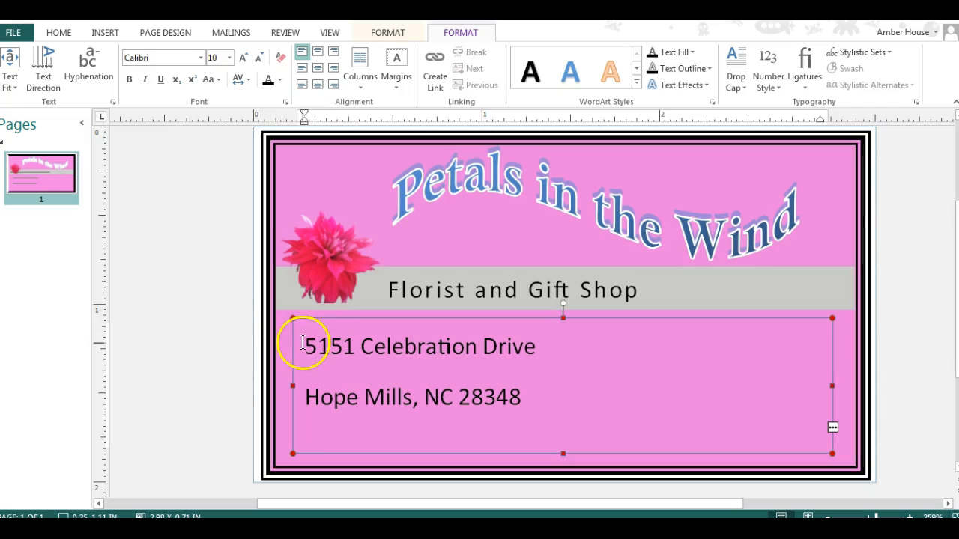
Set the address lines' spacing to 1 sp between lines and 0 pt after paragraphs, and add the phone number beneath them
{"action": "left_click", "coordinate": [312, 364]}
{"action": "left_click_drag", "start_coordinate": [302, 346], "coordinate": [558, 440]}
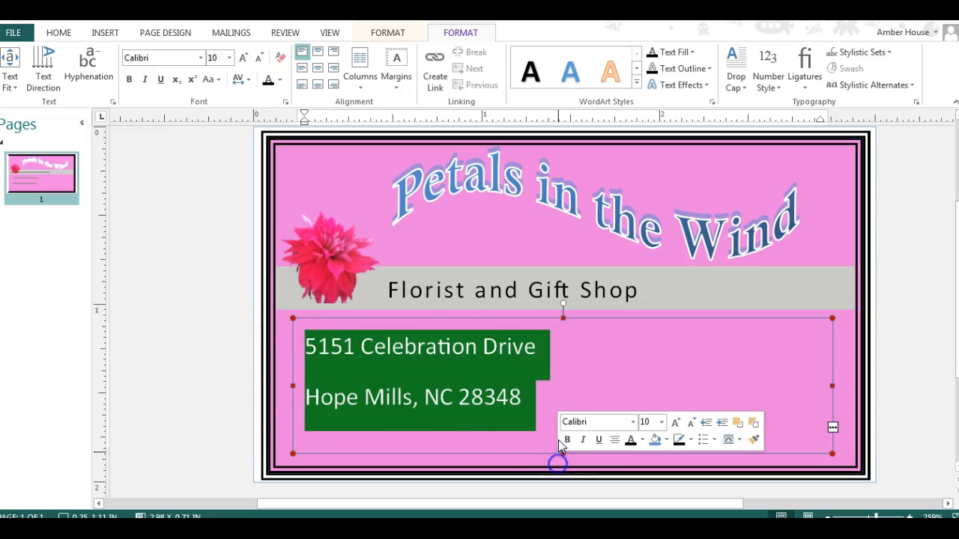
{"action": "right_click", "coordinate": [474, 371]}
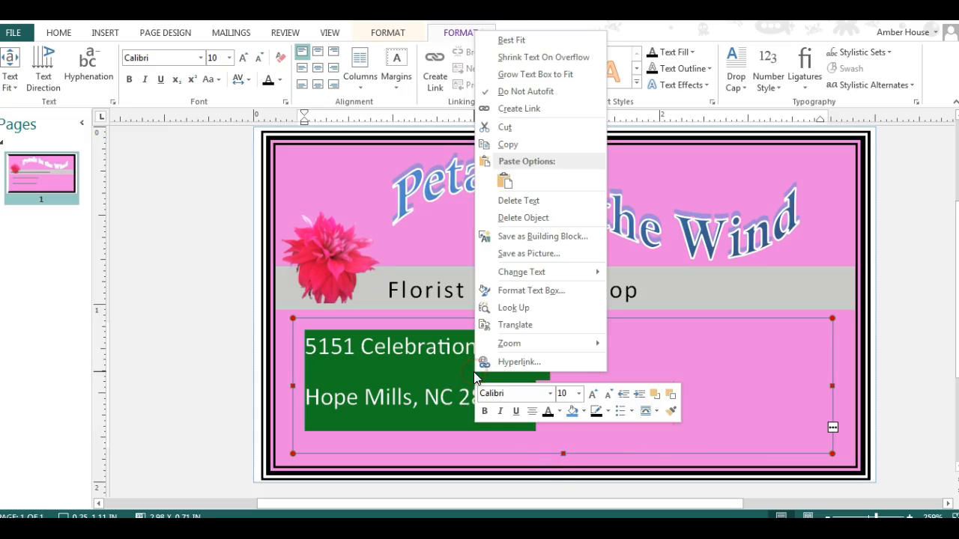
{"action": "mouse_move", "coordinate": [530, 279]}
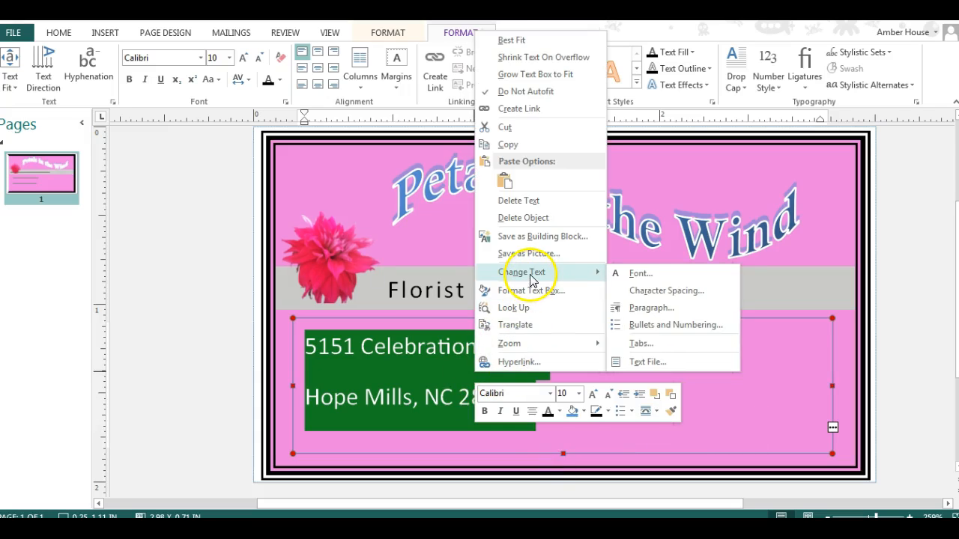
{"action": "left_click", "coordinate": [619, 308]}
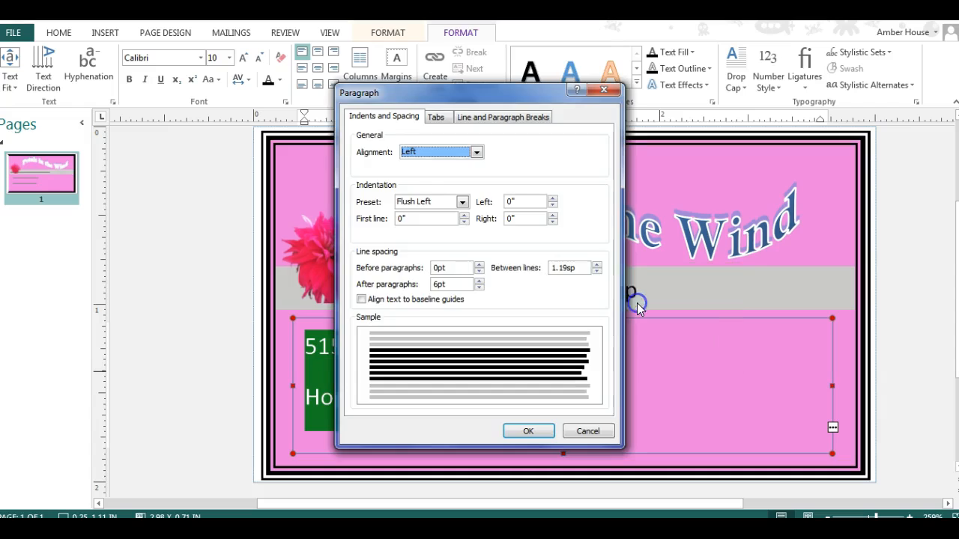
{"action": "left_click", "coordinate": [585, 267]}
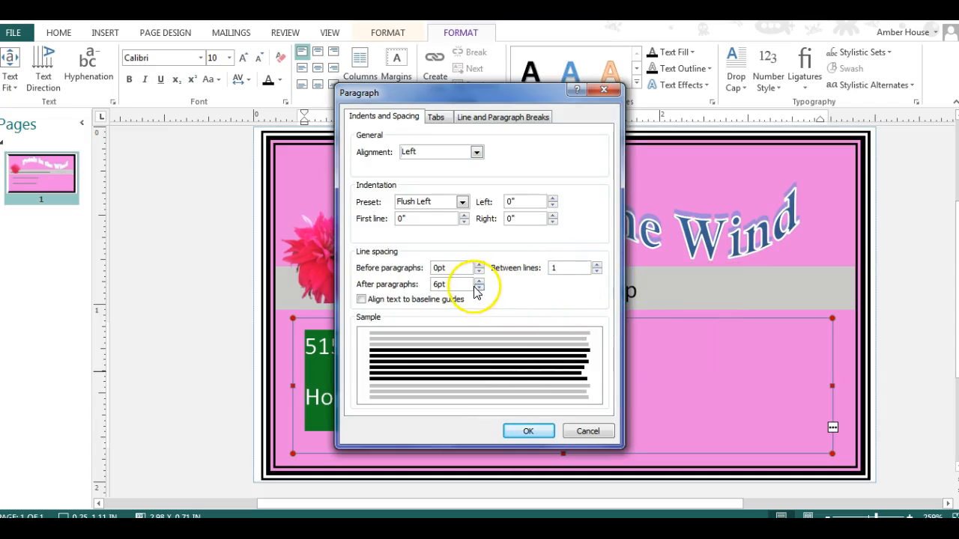
{"action": "left_click_drag", "start_coordinate": [459, 285], "coordinate": [382, 281]}
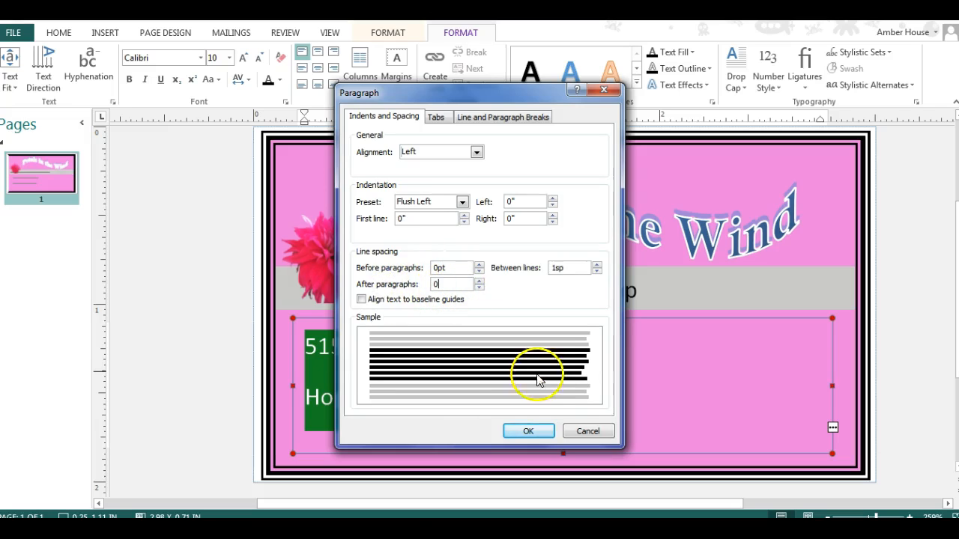
{"action": "left_click", "coordinate": [537, 428]}
{"action": "left_click", "coordinate": [536, 427]}
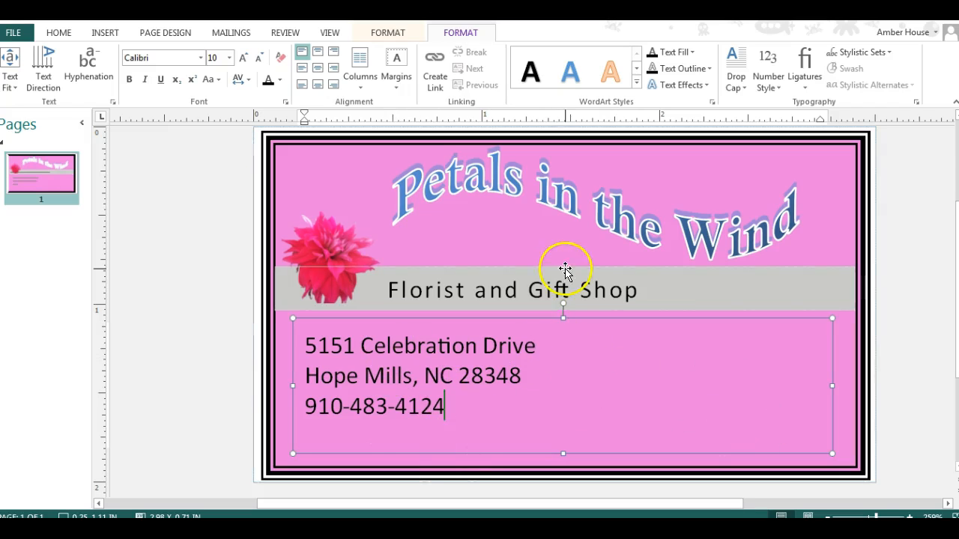
Move the contact text box slightly up and left against the gray band and enlarge it to about 3.12 x 0.80 in
{"action": "left_click", "coordinate": [560, 317]}
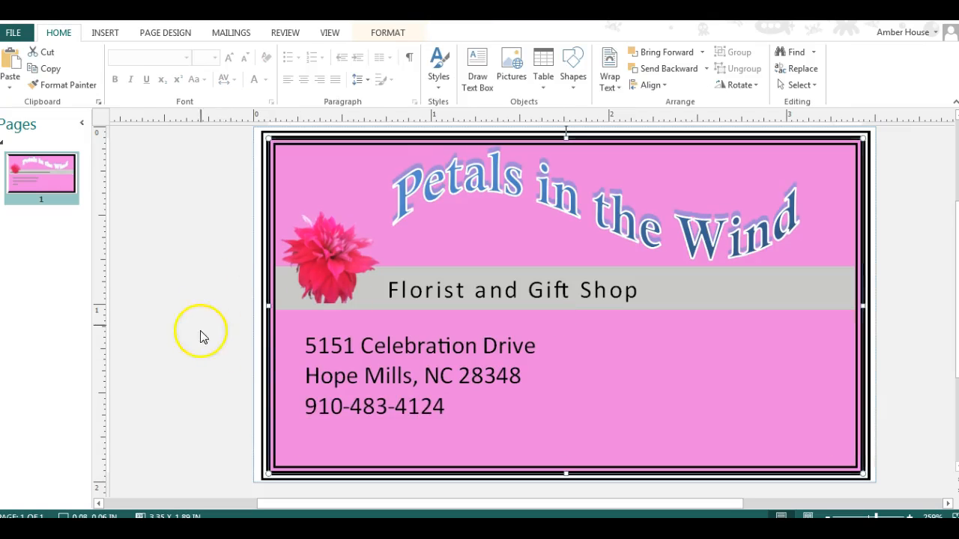
{"action": "left_click", "coordinate": [333, 394]}
{"action": "left_click_drag", "start_coordinate": [380, 322], "coordinate": [367, 313]}
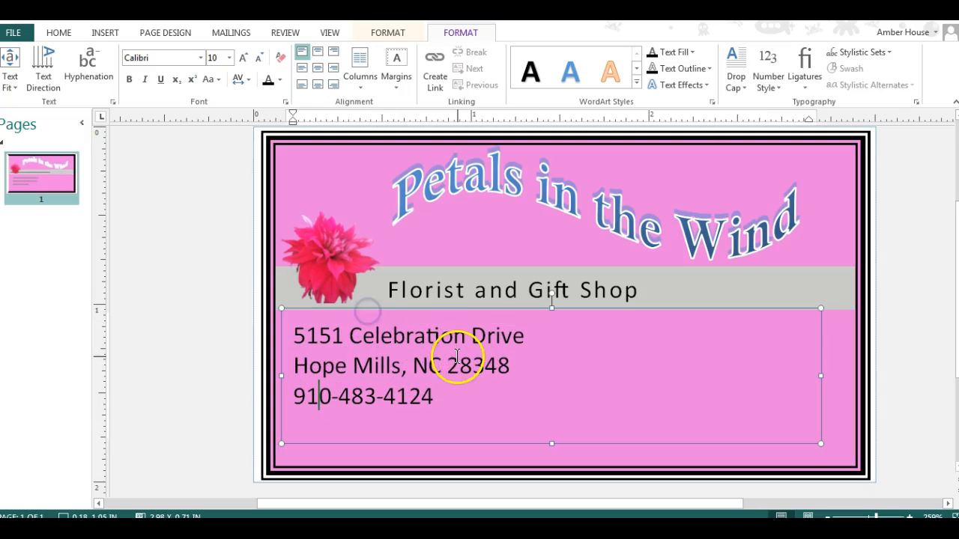
{"action": "left_click_drag", "start_coordinate": [551, 444], "coordinate": [552, 460]}
{"action": "left_click", "coordinate": [486, 400]}
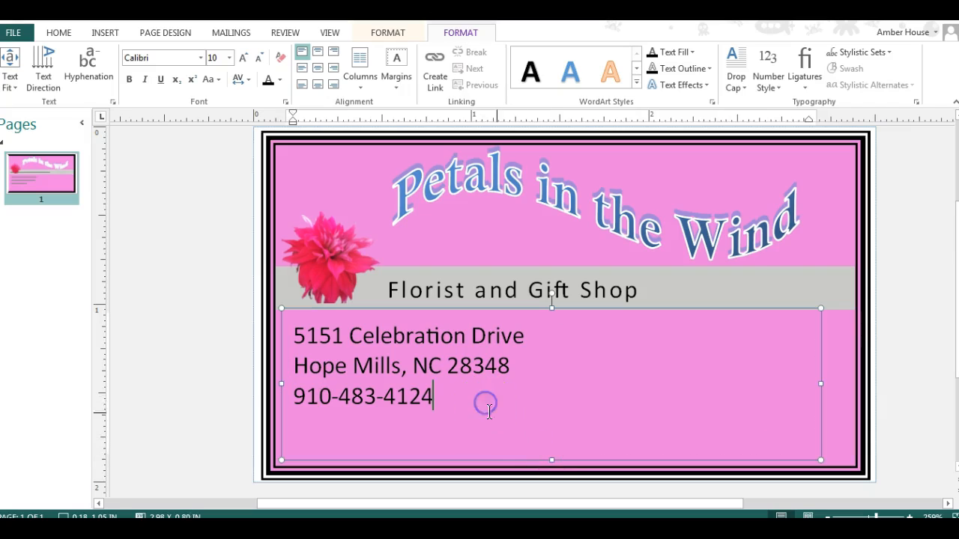
{"action": "left_click_drag", "start_coordinate": [822, 383], "coordinate": [846, 385]}
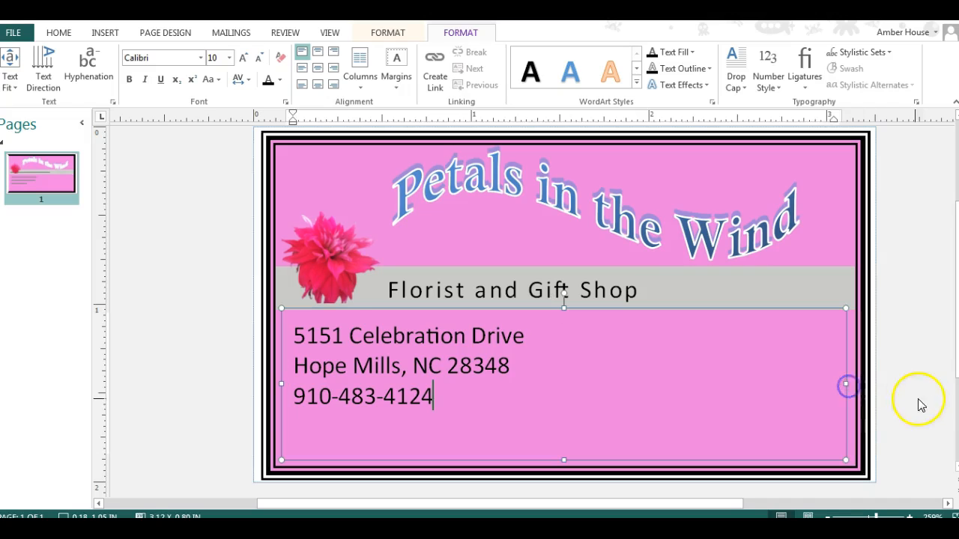
{"action": "left_click", "coordinate": [656, 418]}
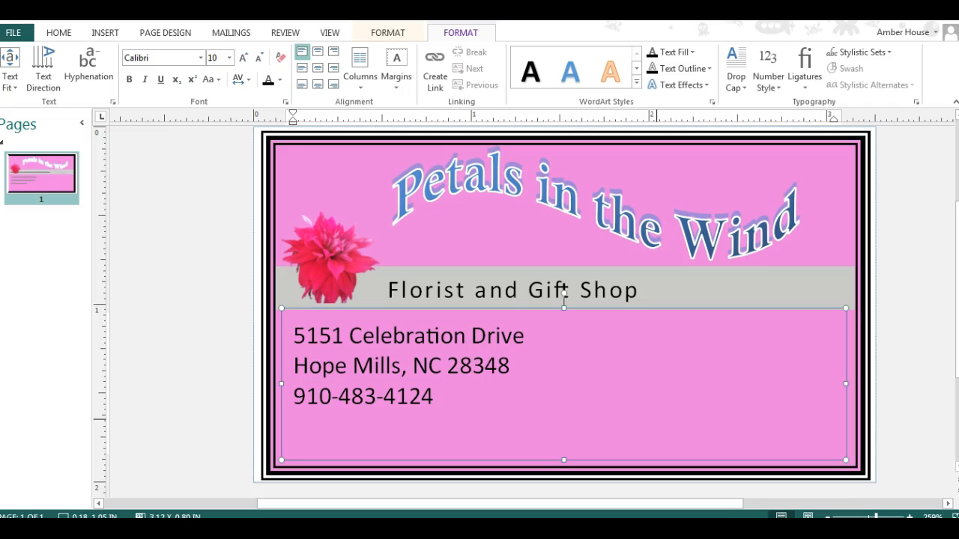
{"action": "type", "text": "www."}
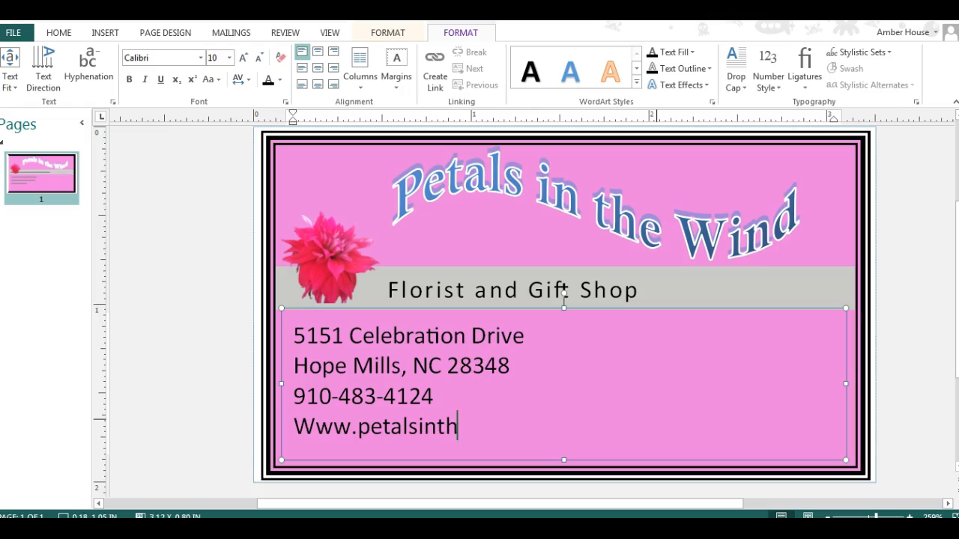
{"action": "type", "text": "petalsinthewind.com"}
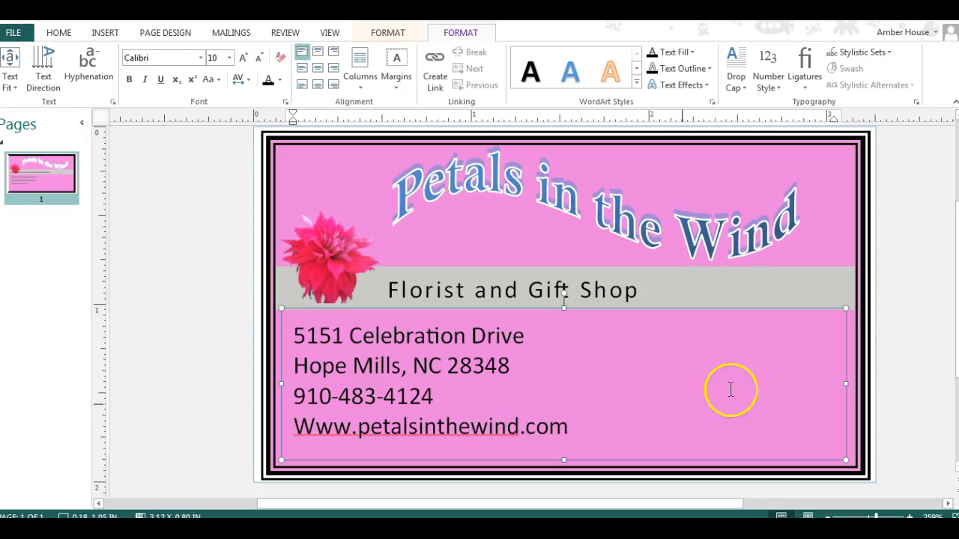
{"action": "left_click", "coordinate": [309, 424]}
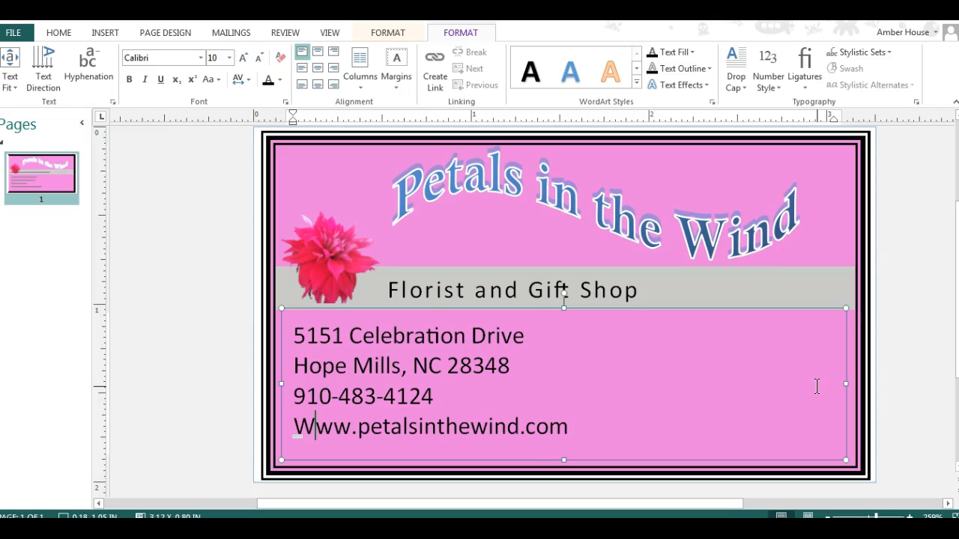
{"action": "key", "text": "BackSpace"}
{"action": "type", "text": "w"}
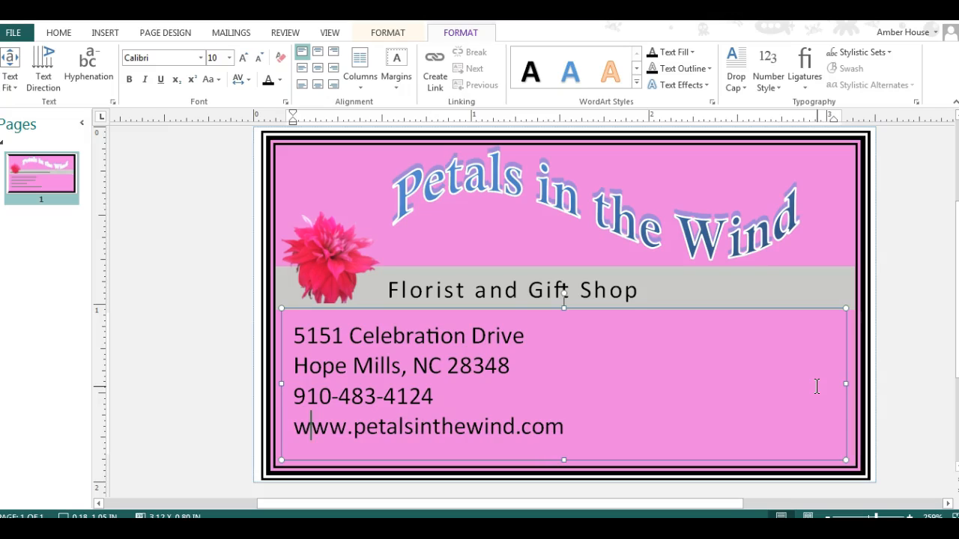
{"action": "left_click", "coordinate": [895, 413]}
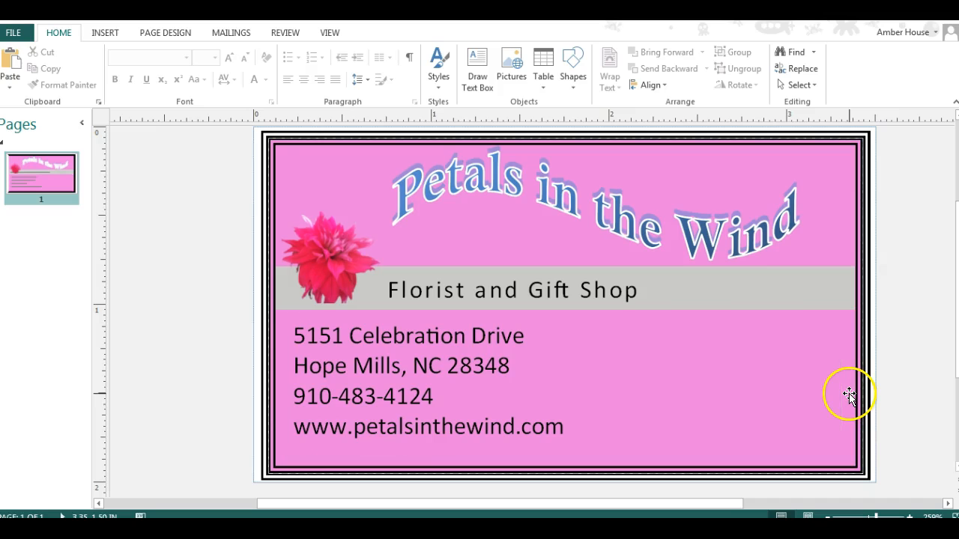
Search the web for "facebook" pictures using the Bing Image Search
{"action": "left_click", "coordinate": [108, 38]}
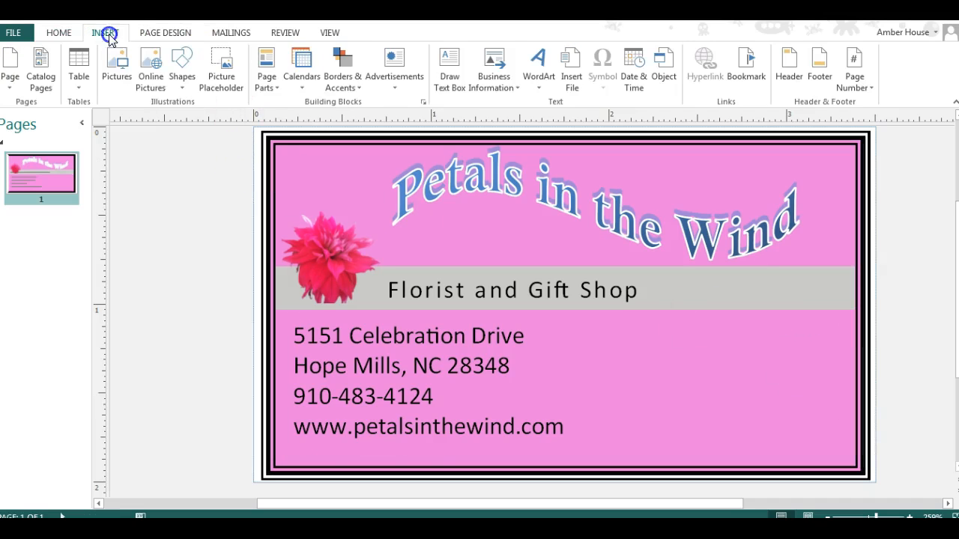
{"action": "left_click", "coordinate": [149, 68]}
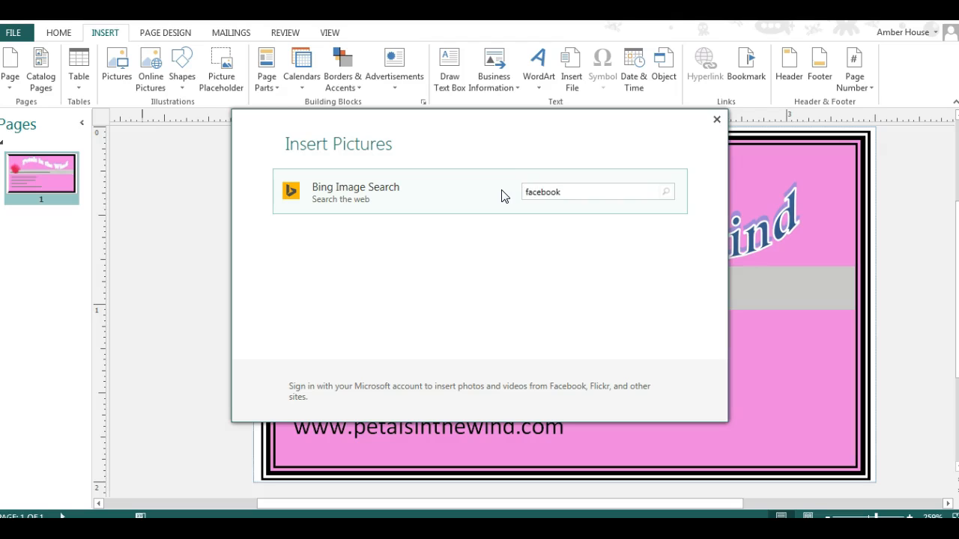
{"action": "key", "text": "Return"}
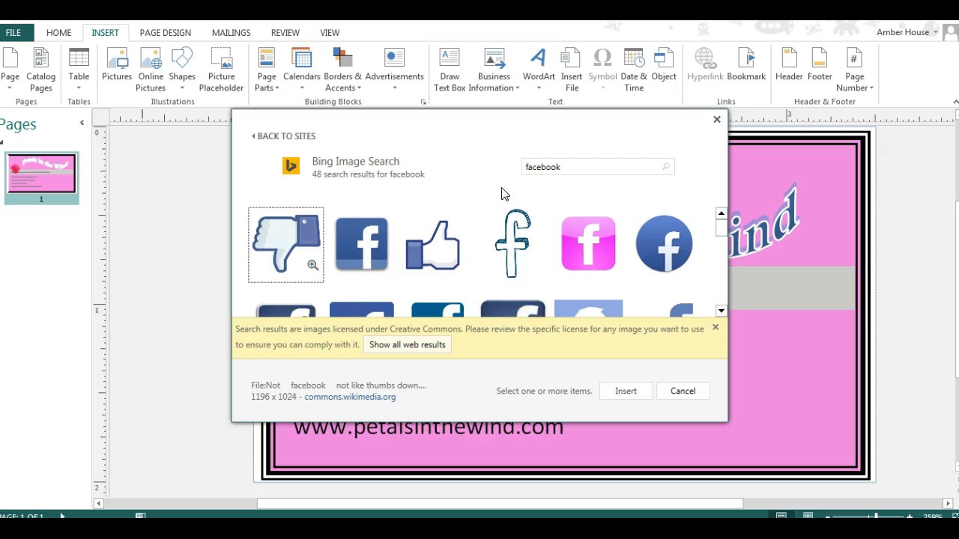
Look through the Facebook image results for a suitable logo and return to the first row
{"action": "left_click", "coordinate": [721, 311]}
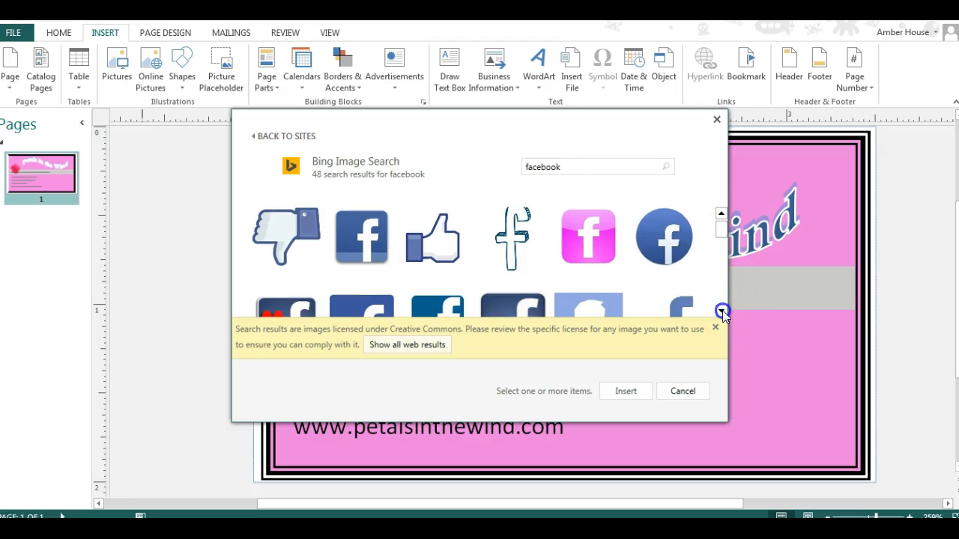
{"action": "left_click", "coordinate": [722, 311]}
{"action": "left_click", "coordinate": [721, 311]}
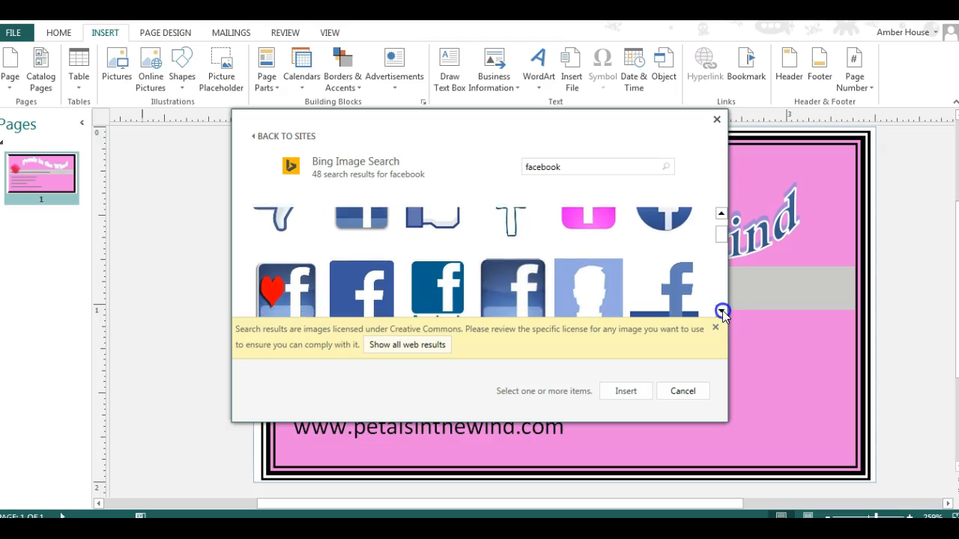
{"action": "left_click", "coordinate": [722, 311]}
{"action": "left_click", "coordinate": [722, 311]}
{"action": "left_click", "coordinate": [722, 311]}
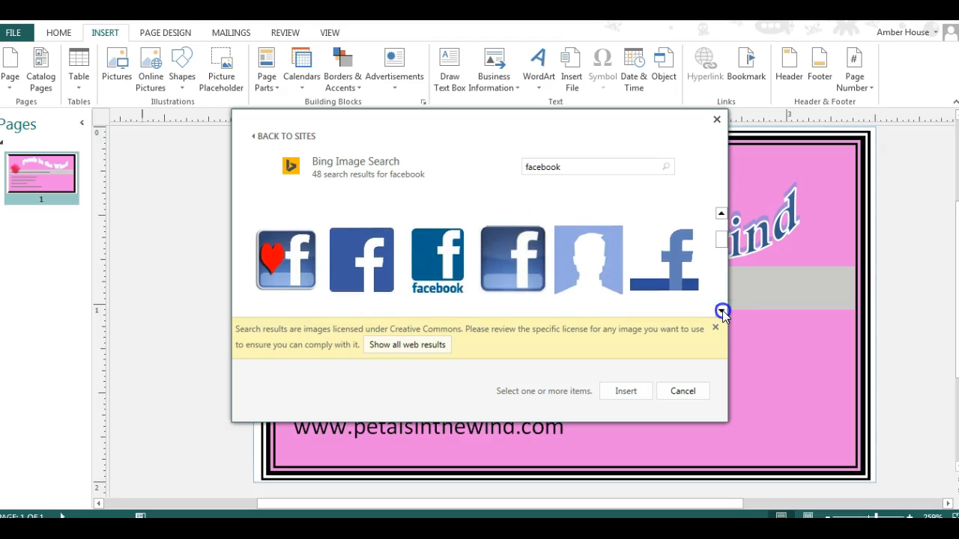
{"action": "left_click", "coordinate": [721, 311]}
{"action": "left_click", "coordinate": [722, 311]}
{"action": "left_click", "coordinate": [721, 311]}
{"action": "left_click", "coordinate": [722, 310]}
{"action": "left_click", "coordinate": [722, 311]}
{"action": "left_click", "coordinate": [722, 311]}
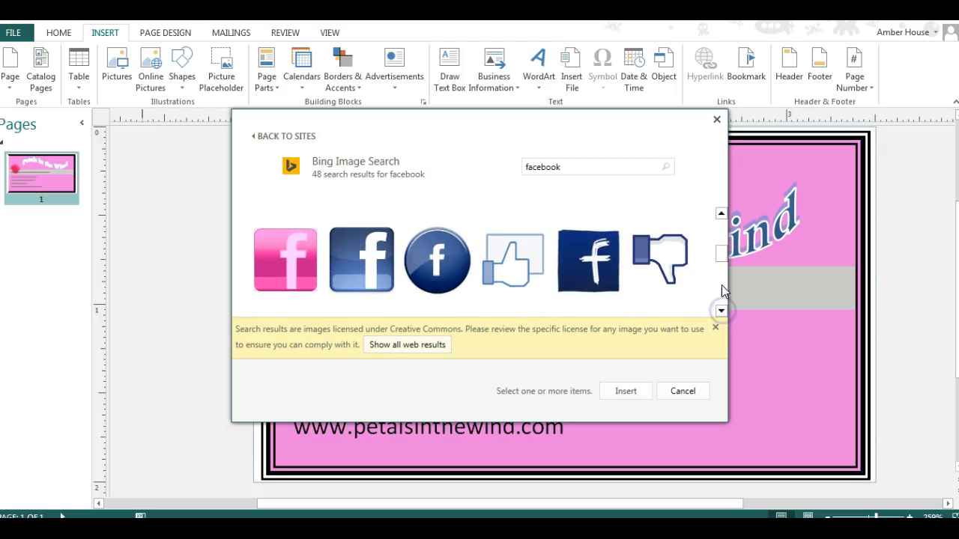
{"action": "left_click", "coordinate": [722, 239]}
{"action": "left_click", "coordinate": [721, 238]}
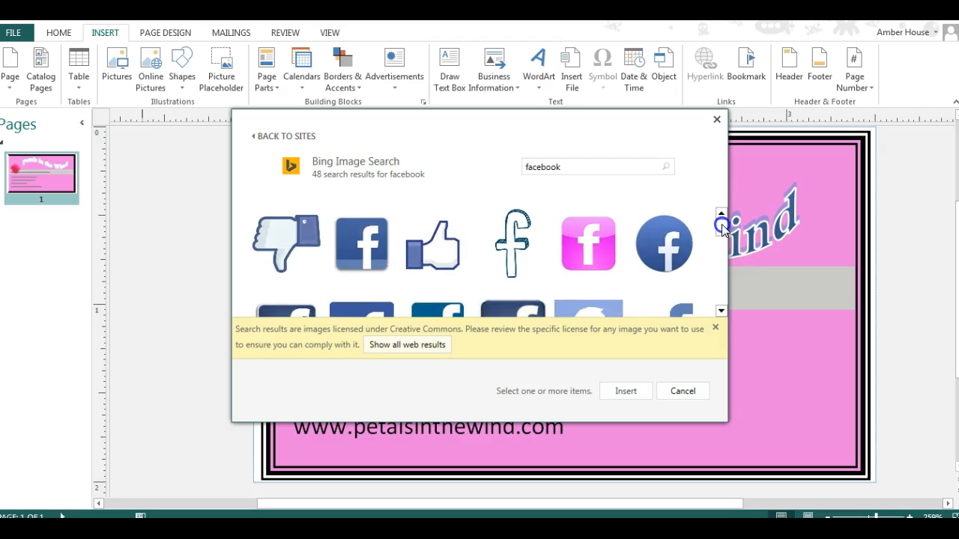
Insert the square blue Facebook logo and shrink it to about 0.32 x 0.32 in at the card's lower-right corner
{"action": "left_click", "coordinate": [358, 250]}
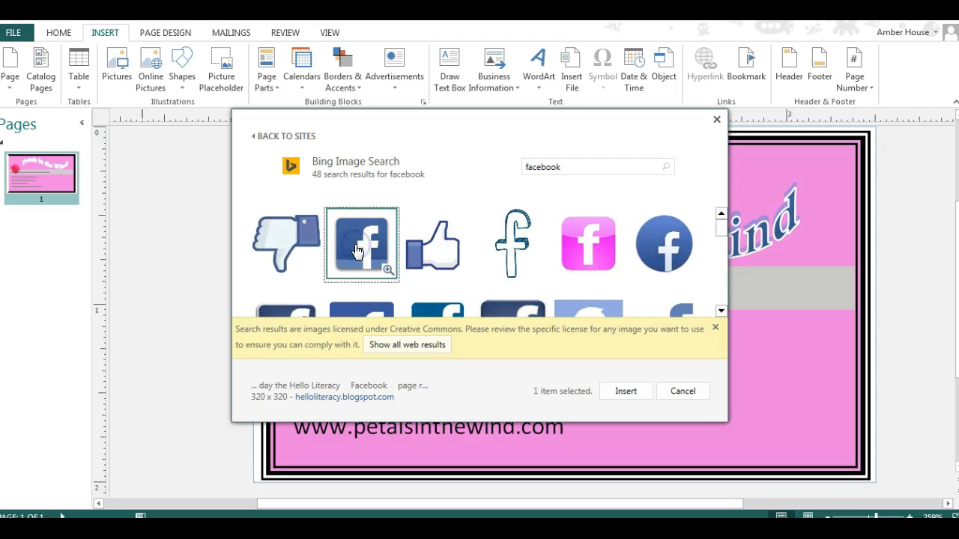
{"action": "left_click", "coordinate": [630, 393]}
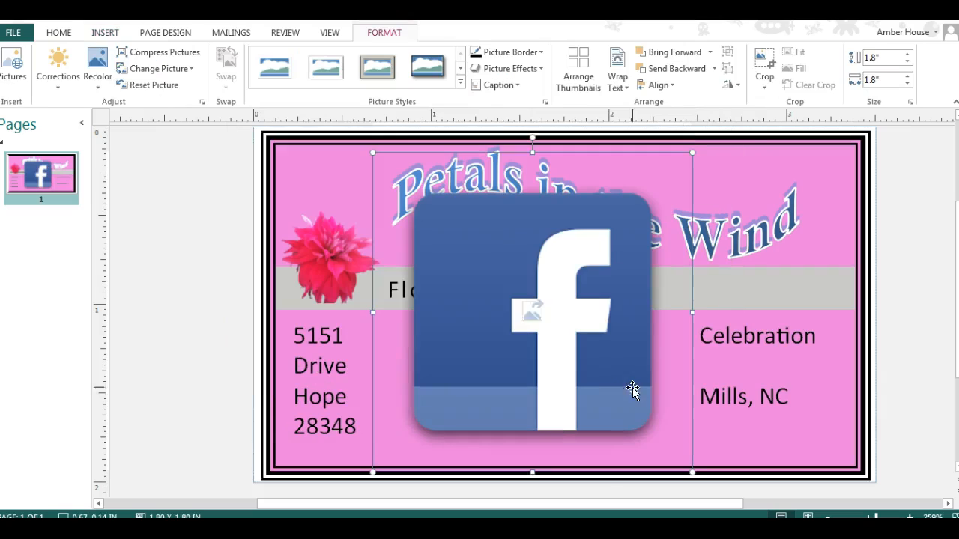
{"action": "left_click_drag", "start_coordinate": [373, 153], "coordinate": [820, 433]}
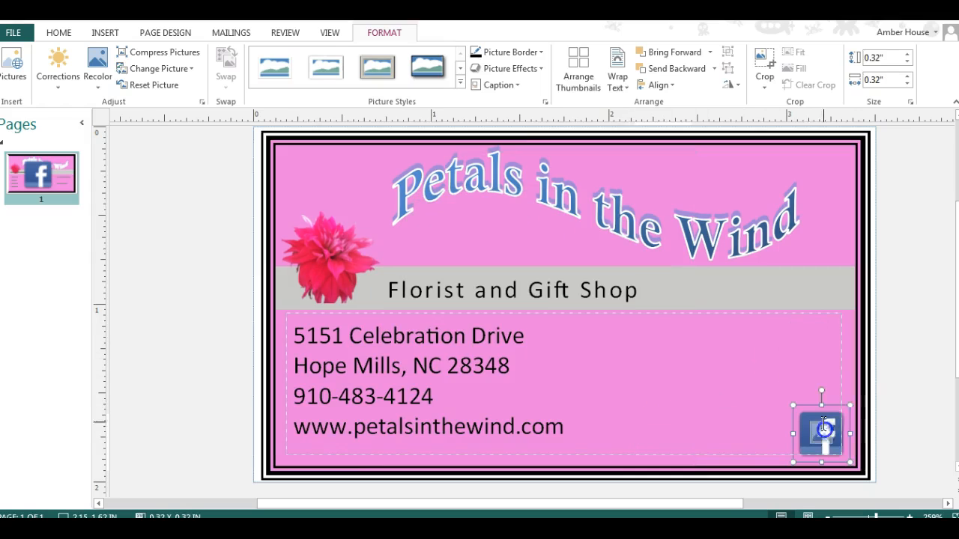
{"action": "left_click", "coordinate": [911, 415]}
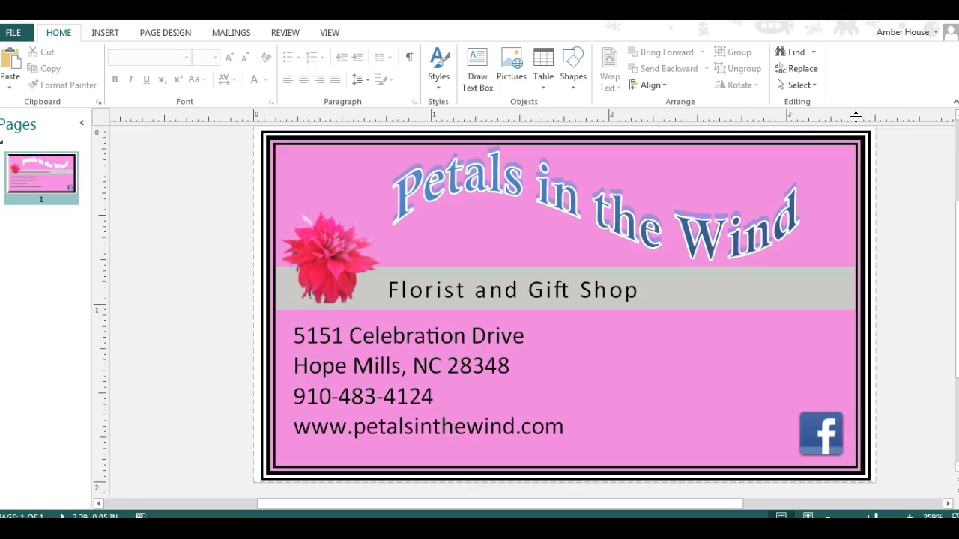
Try the foursquare check-mark logo from a Bing image search for "four square", then delete it from the card
{"action": "left_click", "coordinate": [103, 33]}
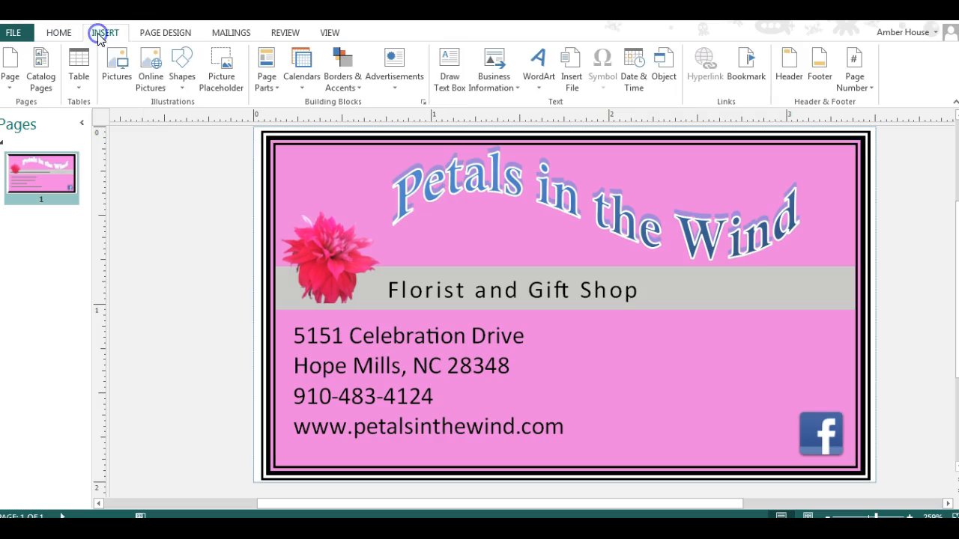
{"action": "left_click", "coordinate": [150, 67]}
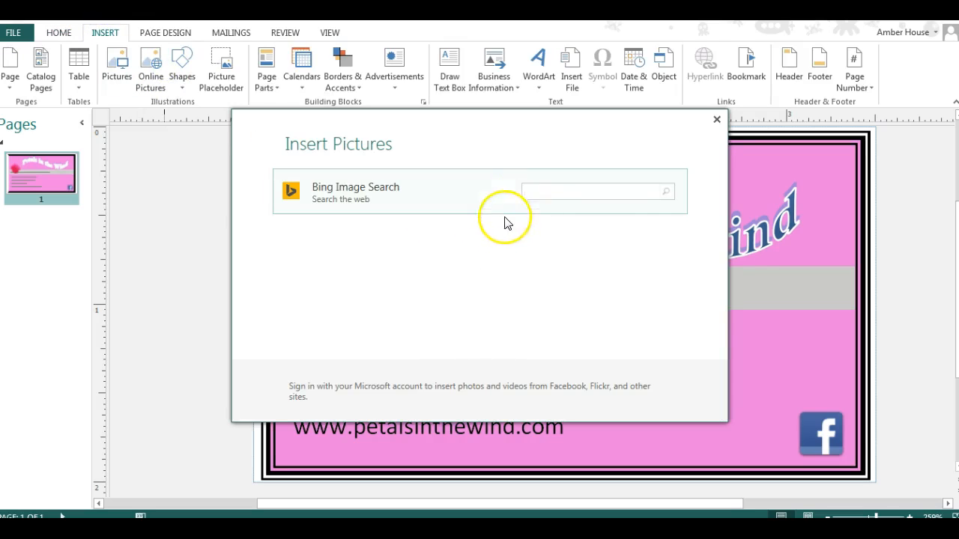
{"action": "type", "text": "four square"}
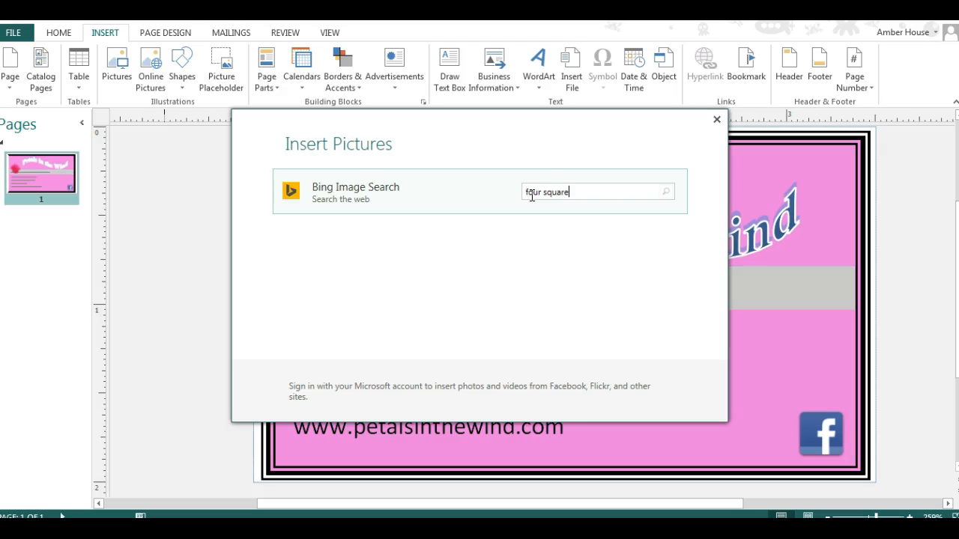
{"action": "key", "text": "Return"}
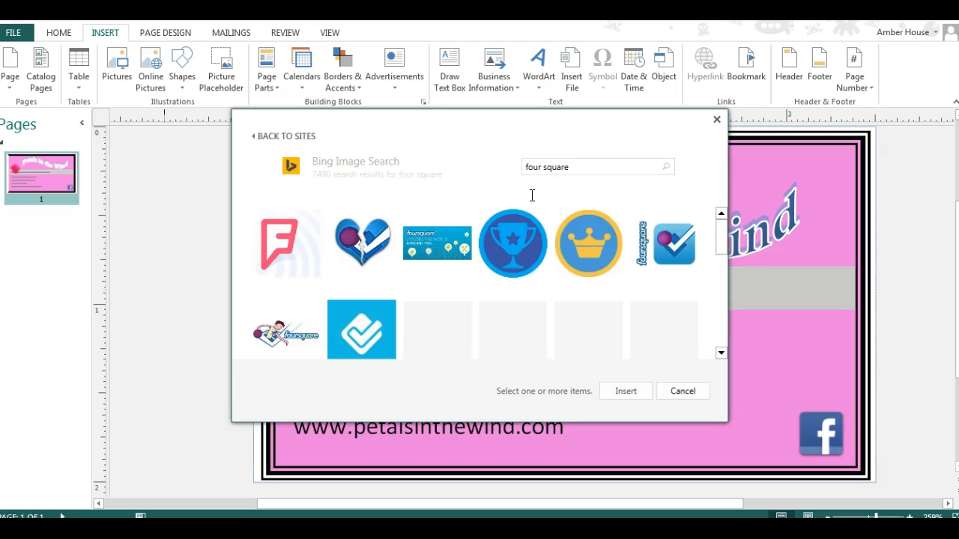
{"action": "left_click", "coordinate": [672, 245]}
{"action": "left_click", "coordinate": [633, 394]}
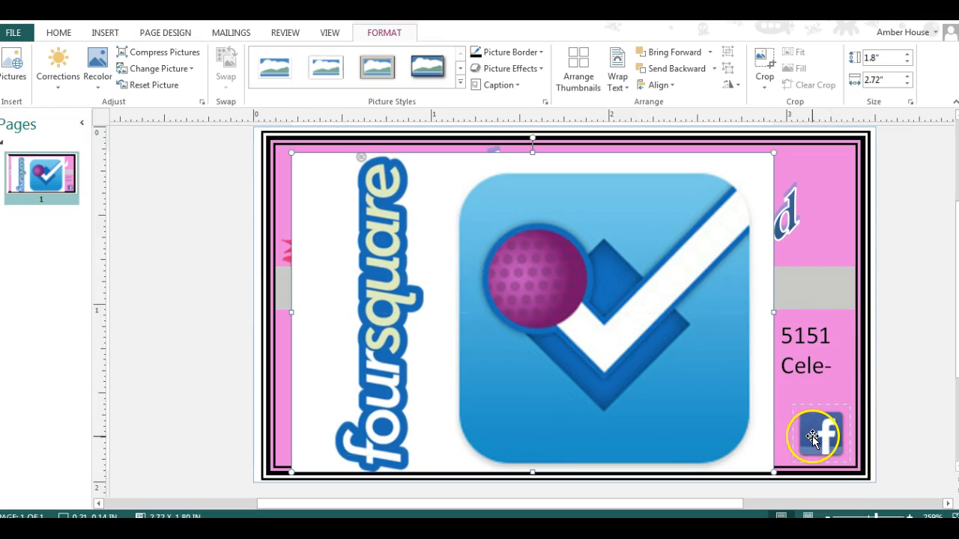
{"action": "key", "text": "Delete"}
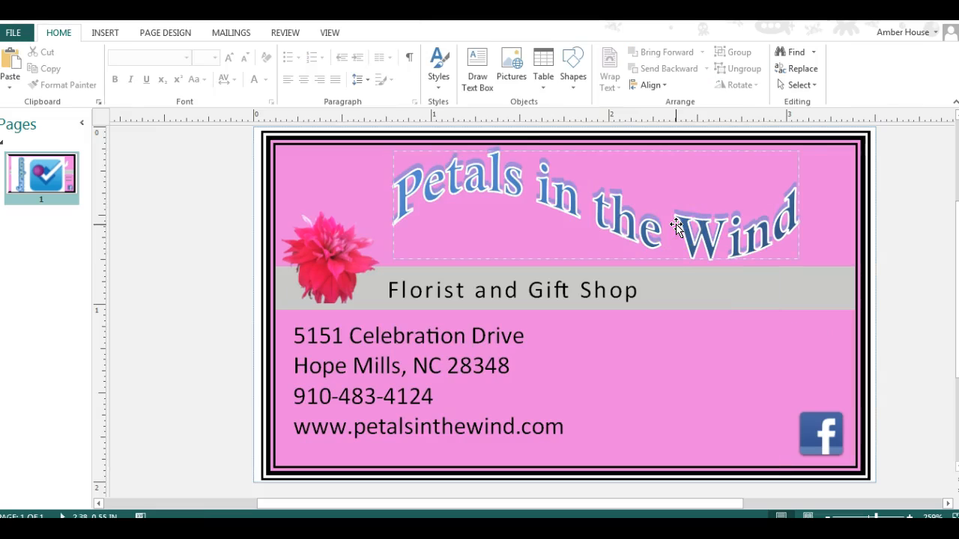
Search the web for "four square" pictures using the Bing Image Search
{"action": "left_click", "coordinate": [105, 33]}
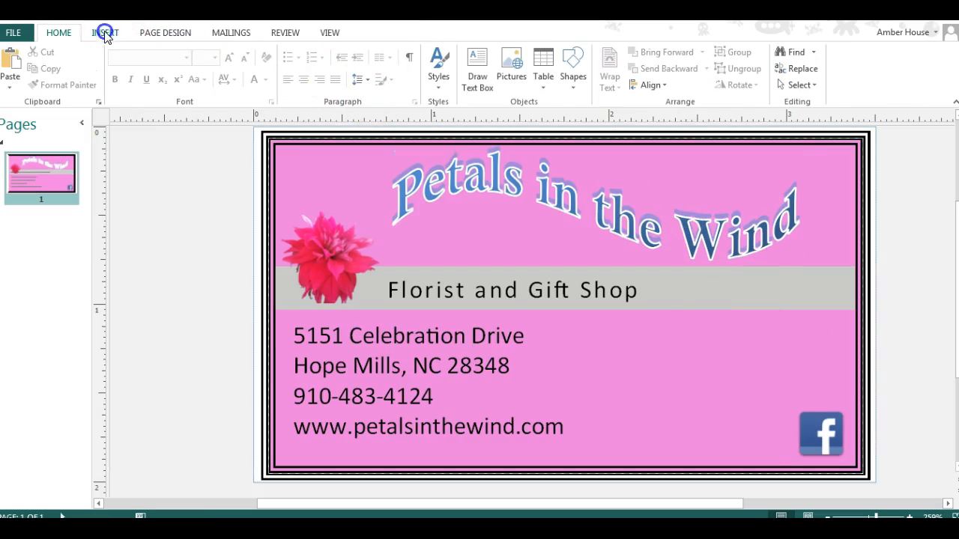
{"action": "left_click", "coordinate": [152, 73]}
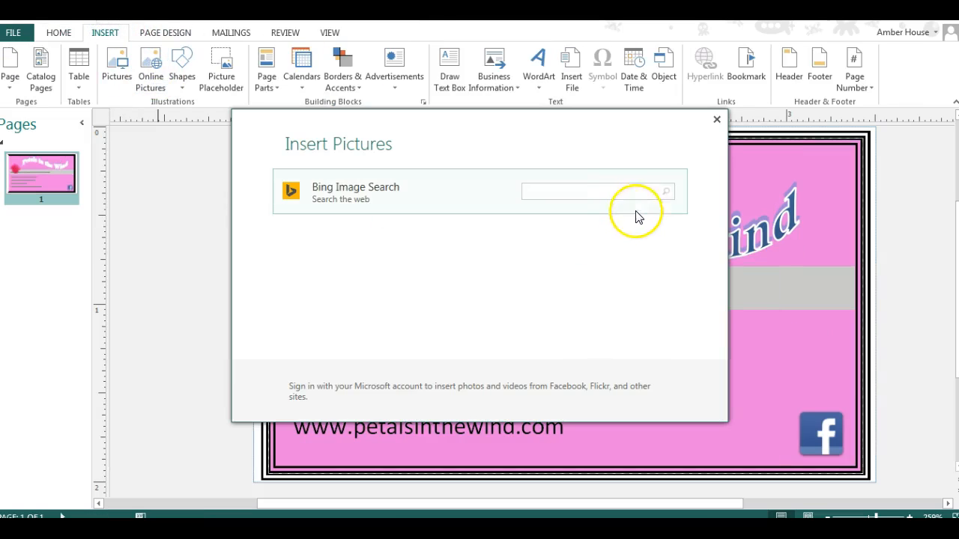
{"action": "type", "text": "f"}
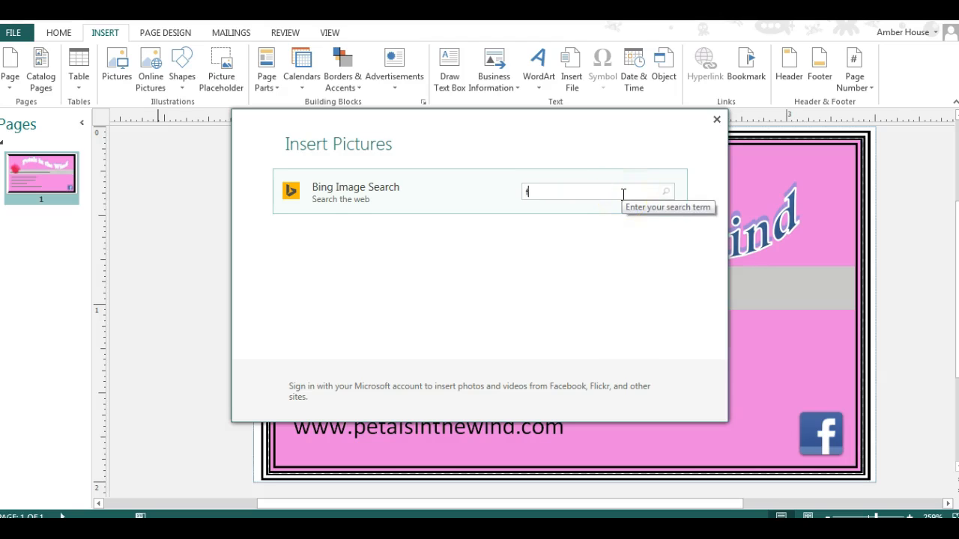
{"action": "type", "text": "our square"}
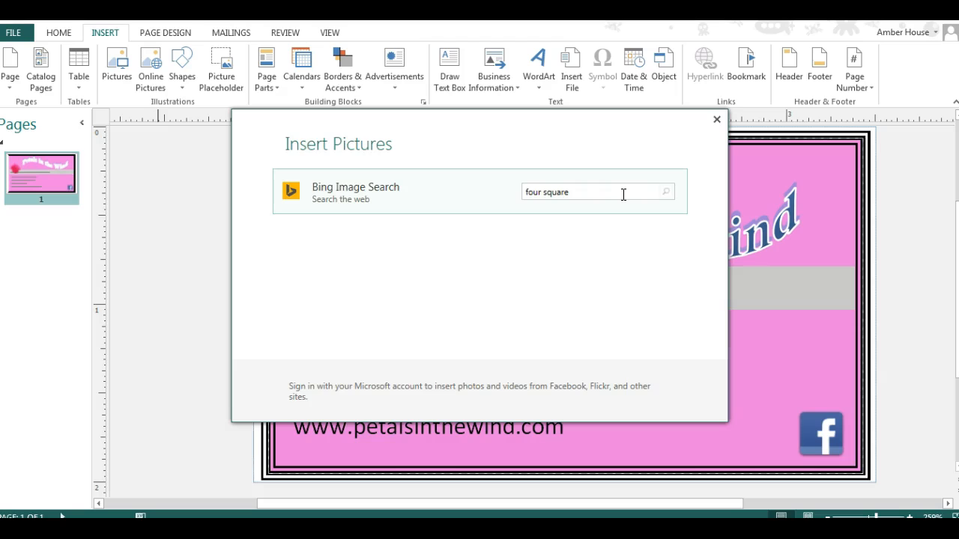
{"action": "key", "text": "Return"}
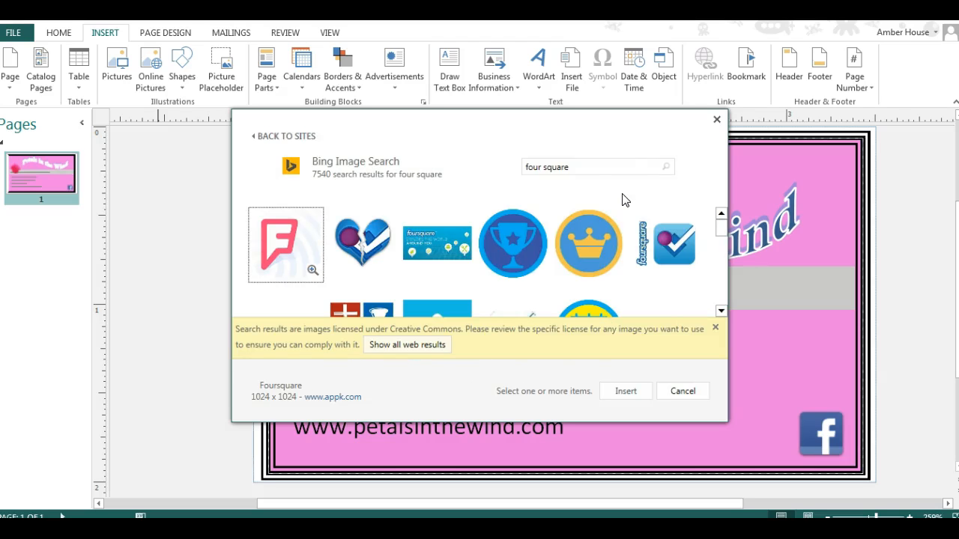
Insert the red "F" Foursquare logo and shrink it to about 0.29 x 0.29 in
{"action": "left_click", "coordinate": [262, 239]}
{"action": "left_click", "coordinate": [626, 393]}
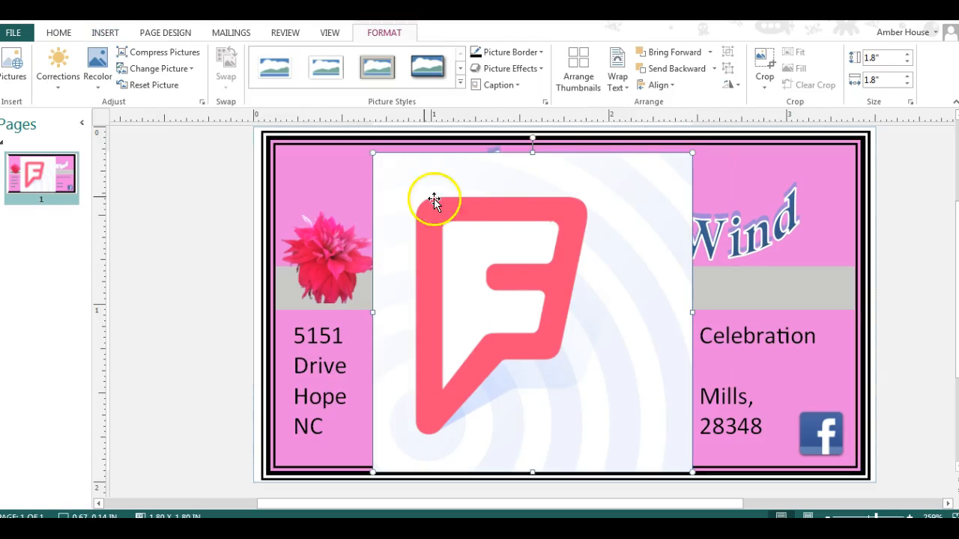
{"action": "left_click_drag", "start_coordinate": [370, 157], "coordinate": [641, 421]}
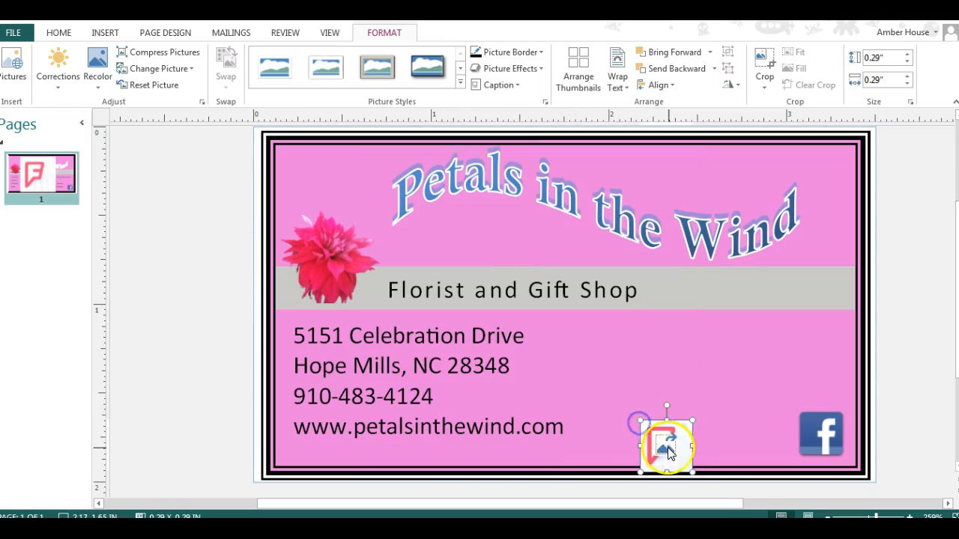
Shift the Facebook logo left and place the Foursquare logo beside it in the card's lower-right corner
{"action": "left_click_drag", "start_coordinate": [828, 436], "coordinate": [725, 432]}
{"action": "left_click_drag", "start_coordinate": [655, 451], "coordinate": [804, 432]}
{"action": "left_click_drag", "start_coordinate": [721, 432], "coordinate": [745, 432]}
{"action": "left_click", "coordinate": [806, 429]}
{"action": "left_click", "coordinate": [832, 415]}
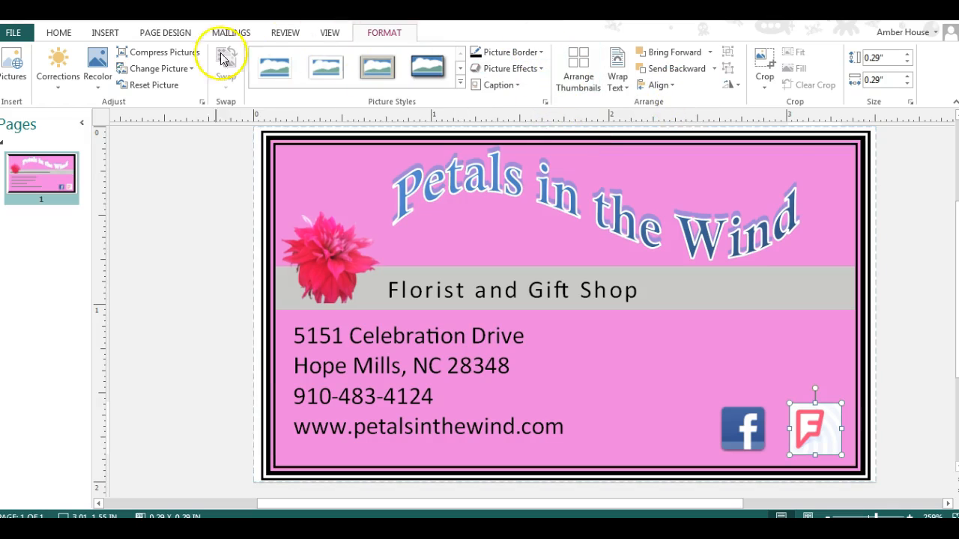
{"action": "left_click", "coordinate": [915, 288]}
Give the Foursquare logo a black picture border with a ½ pt weight
{"action": "left_click", "coordinate": [820, 431]}
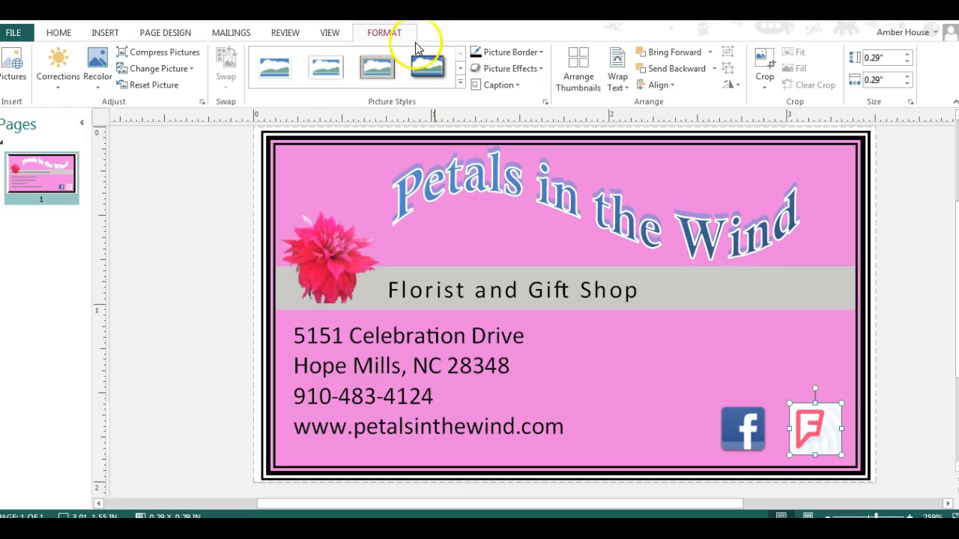
{"action": "left_click", "coordinate": [541, 54]}
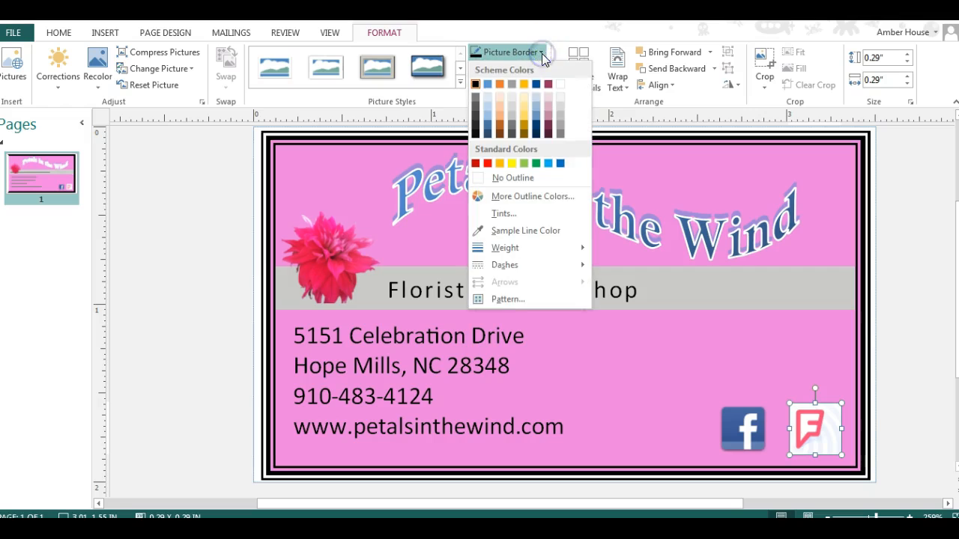
{"action": "left_click", "coordinate": [475, 84]}
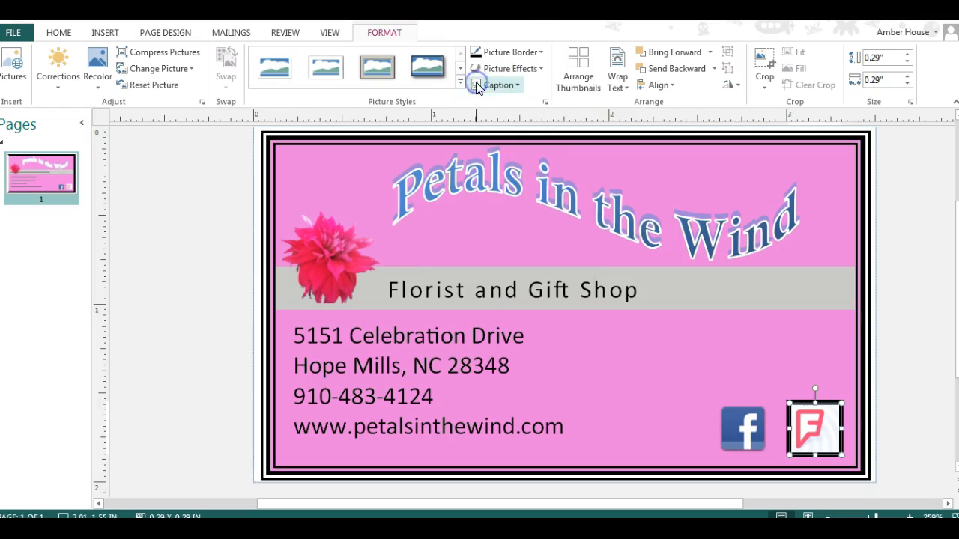
{"action": "left_click", "coordinate": [541, 53]}
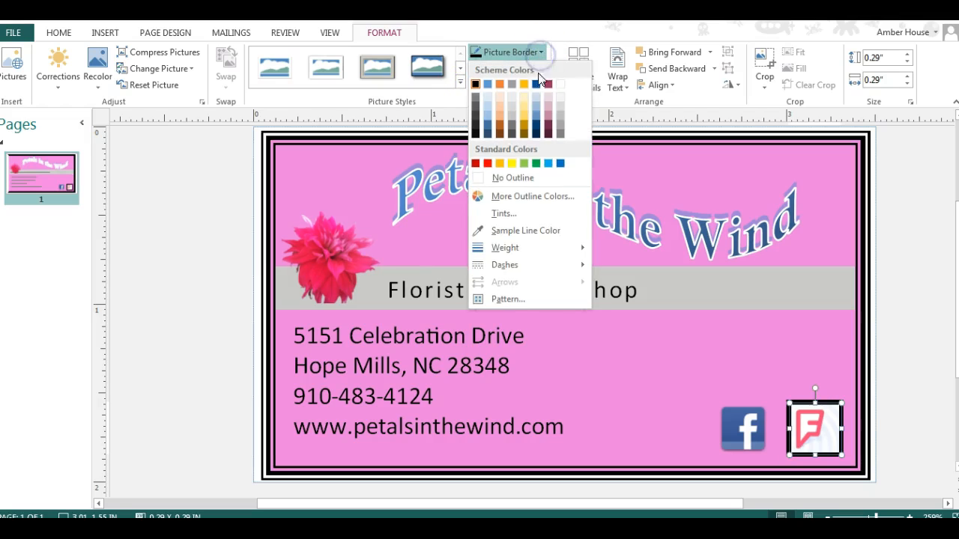
{"action": "mouse_move", "coordinate": [535, 249]}
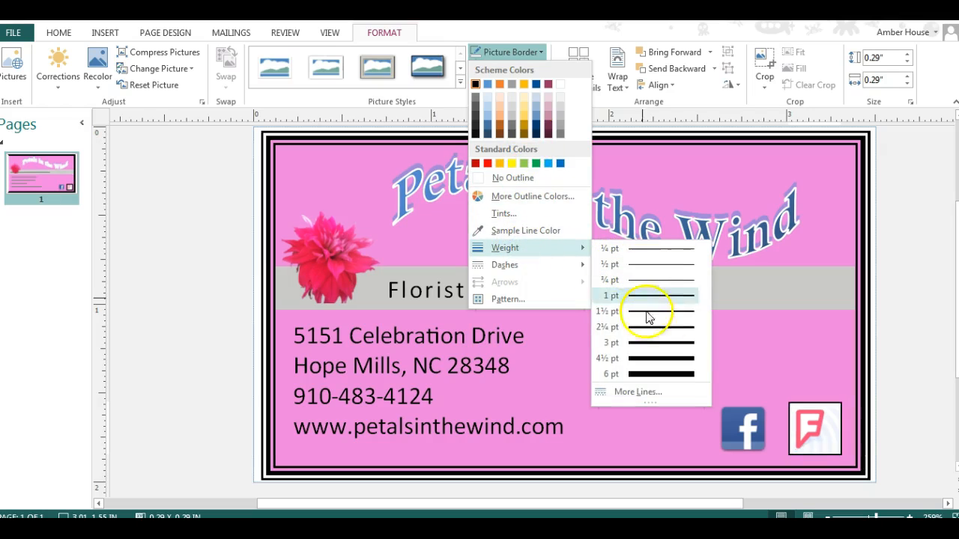
{"action": "left_click", "coordinate": [918, 264]}
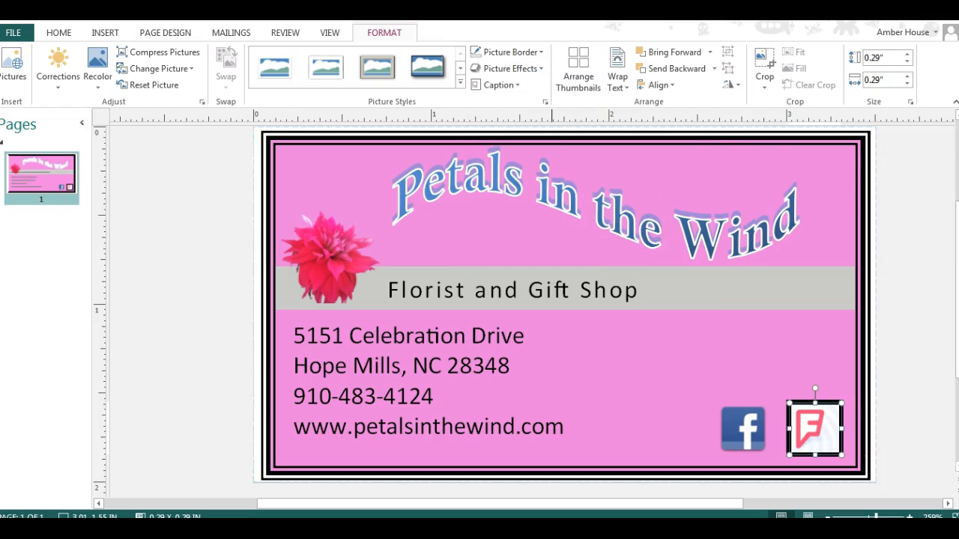
{"action": "left_click", "coordinate": [541, 52]}
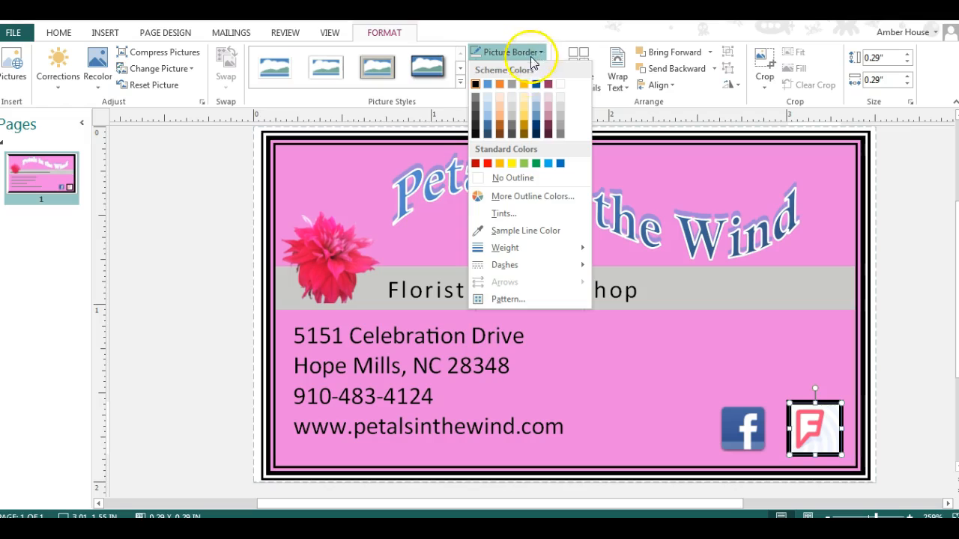
{"action": "mouse_move", "coordinate": [530, 257]}
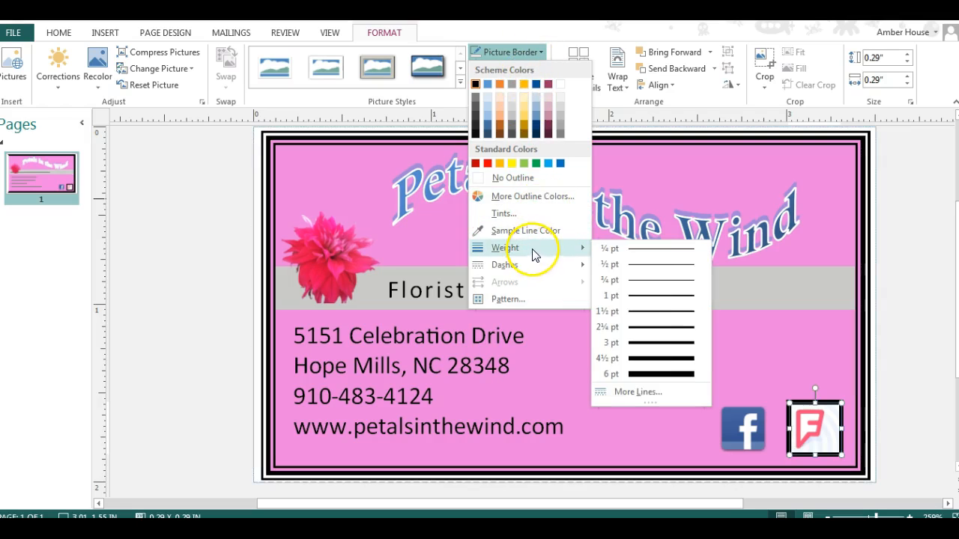
{"action": "left_click", "coordinate": [682, 265]}
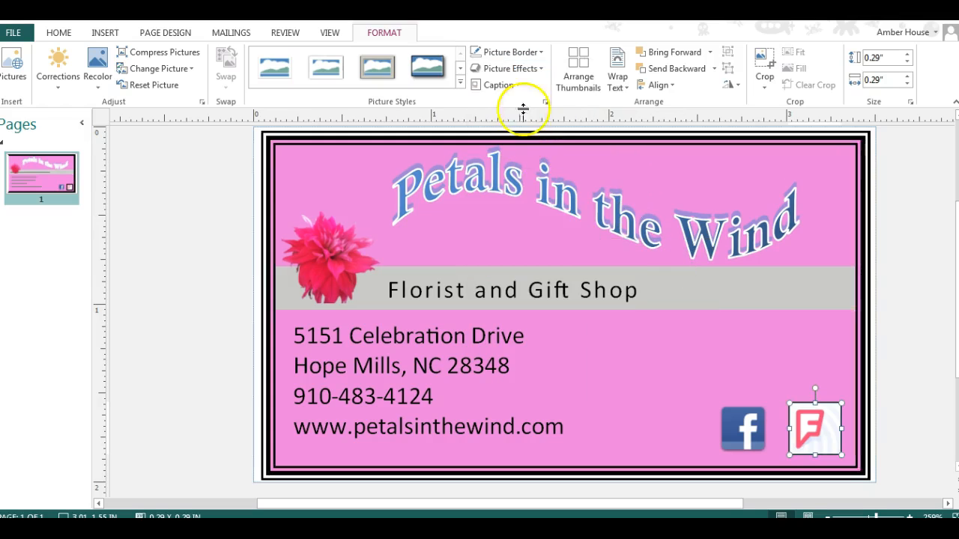
{"action": "left_click", "coordinate": [530, 71]}
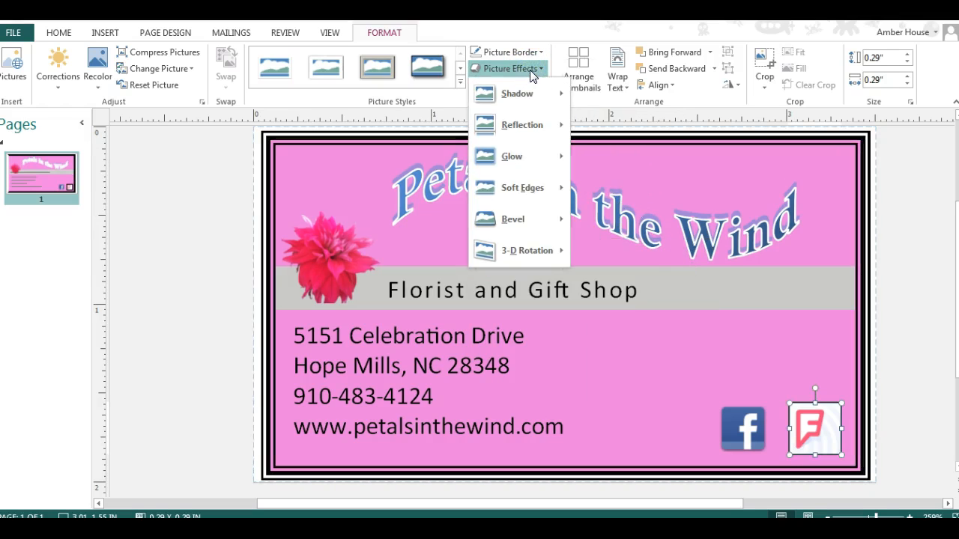
{"action": "left_click", "coordinate": [524, 162]}
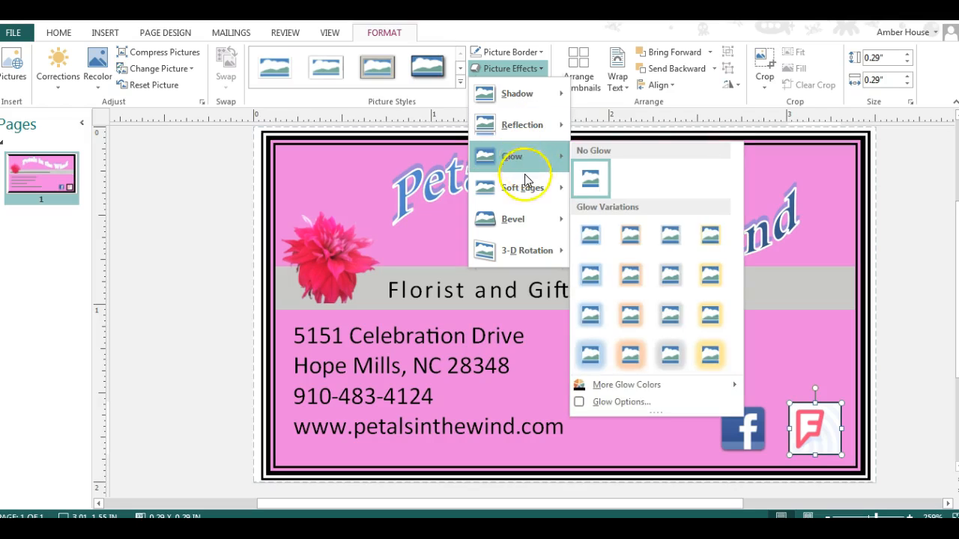
{"action": "left_click", "coordinate": [522, 197]}
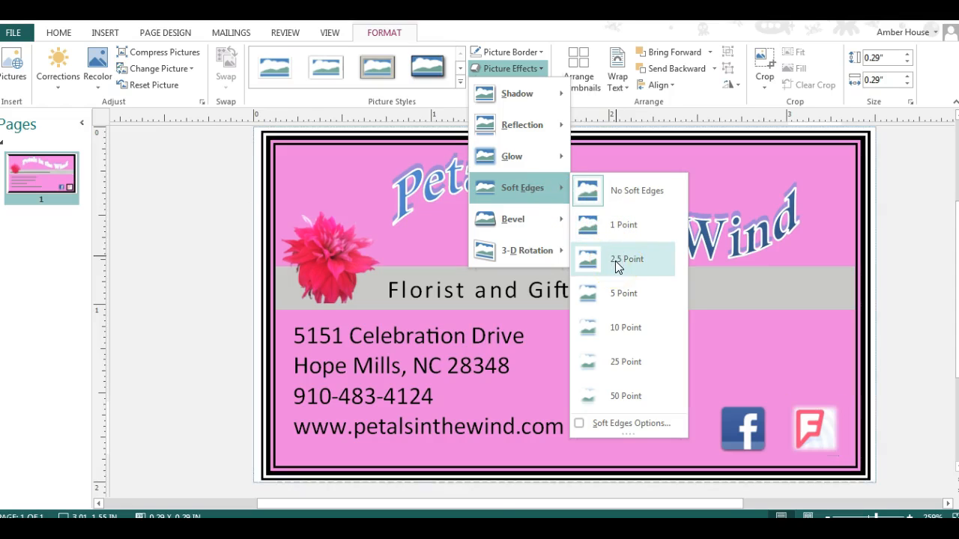
{"action": "left_click", "coordinate": [525, 187]}
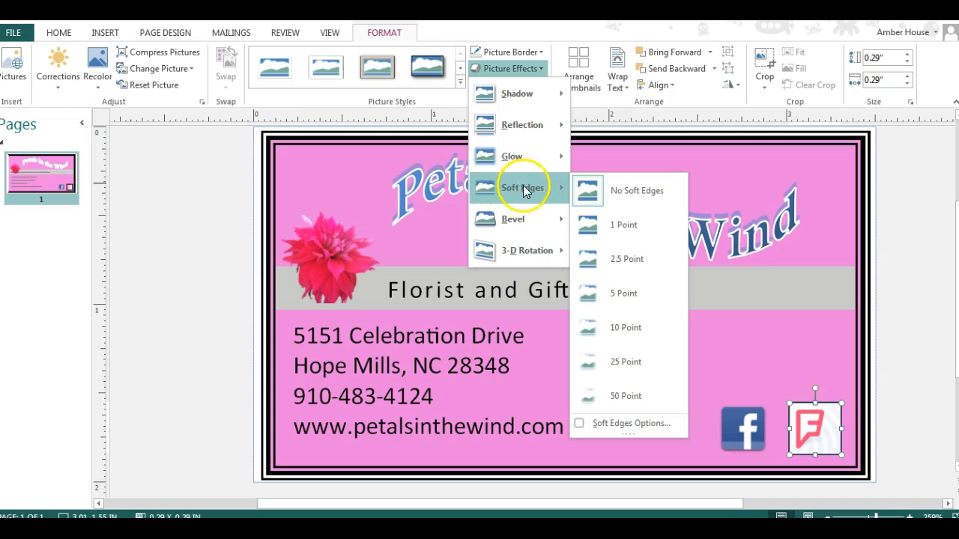
{"action": "left_click", "coordinate": [536, 68]}
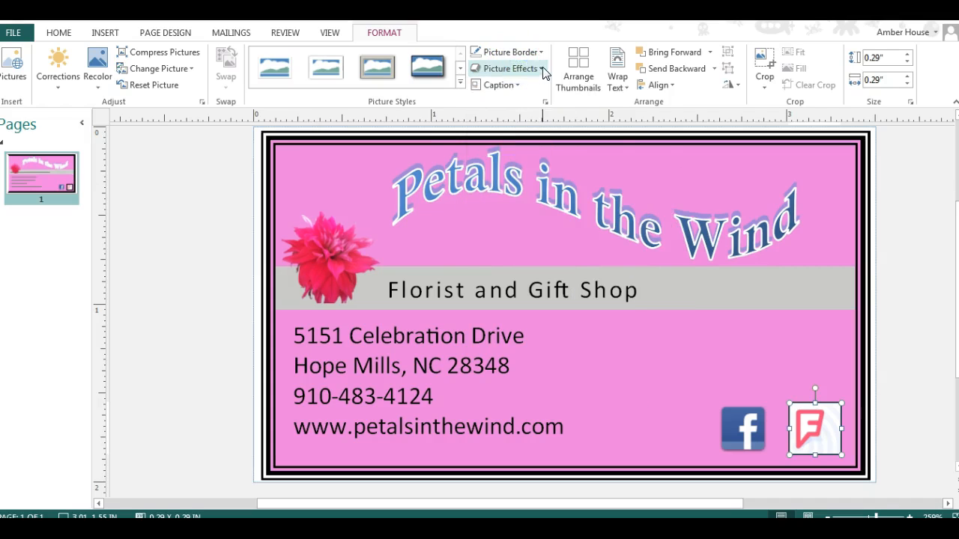
Apply the 2.5 Point Soft Edges picture effect to the Foursquare logo
{"action": "left_click", "coordinate": [543, 69]}
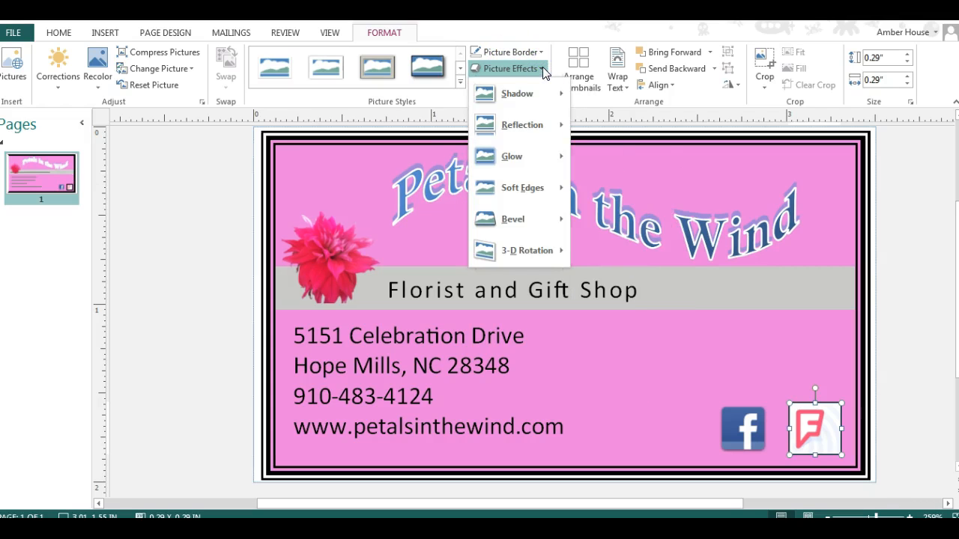
{"action": "left_click", "coordinate": [528, 154]}
{"action": "left_click", "coordinate": [526, 189]}
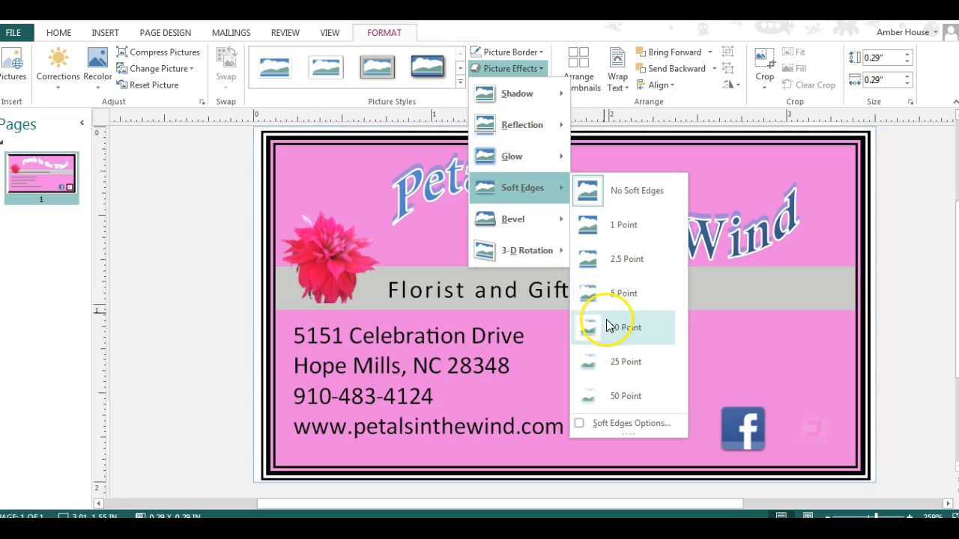
{"action": "left_click", "coordinate": [627, 259]}
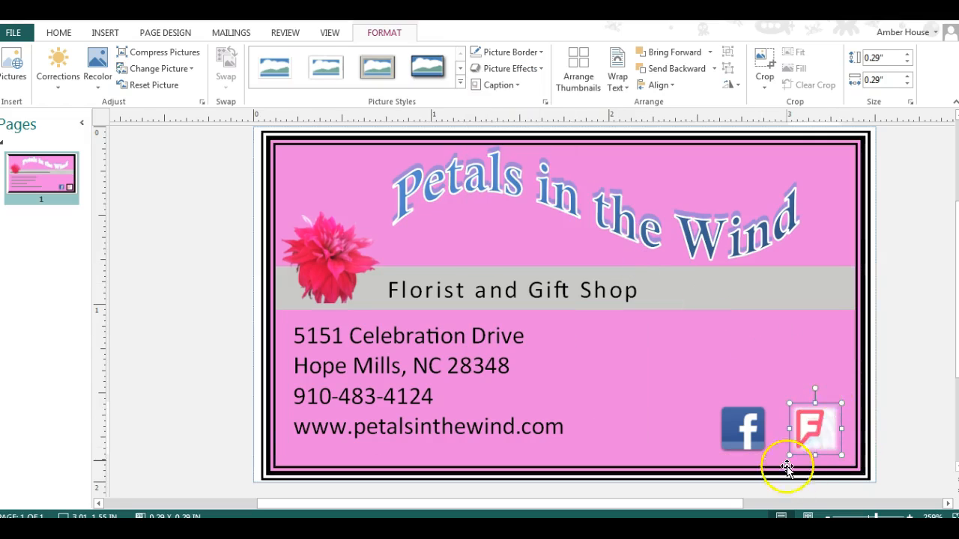
Nudge the Foursquare logo slightly right and move the Facebook logo closer to it
{"action": "left_click", "coordinate": [904, 424]}
{"action": "left_click", "coordinate": [822, 427]}
{"action": "left_click", "coordinate": [923, 438]}
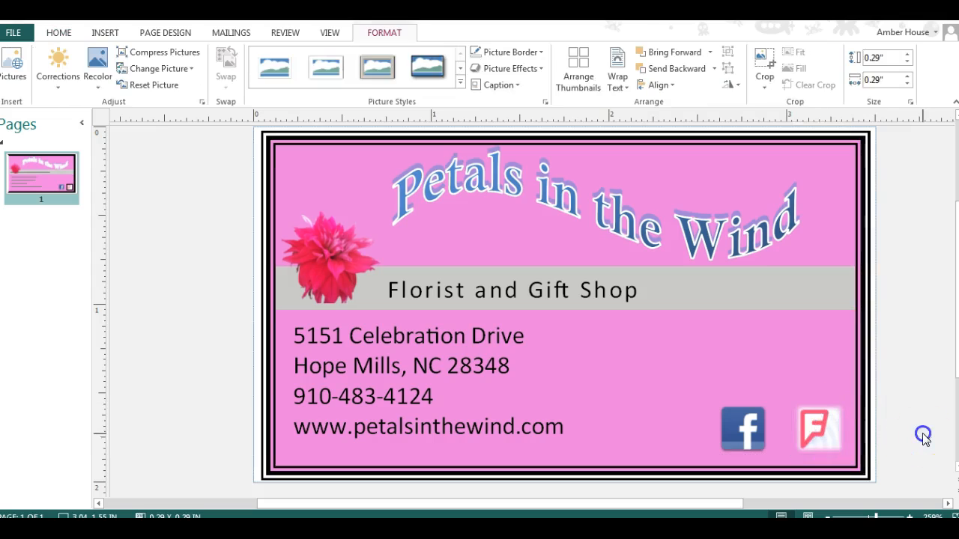
{"action": "left_click_drag", "start_coordinate": [752, 423], "coordinate": [776, 429]}
{"action": "left_click", "coordinate": [936, 412]}
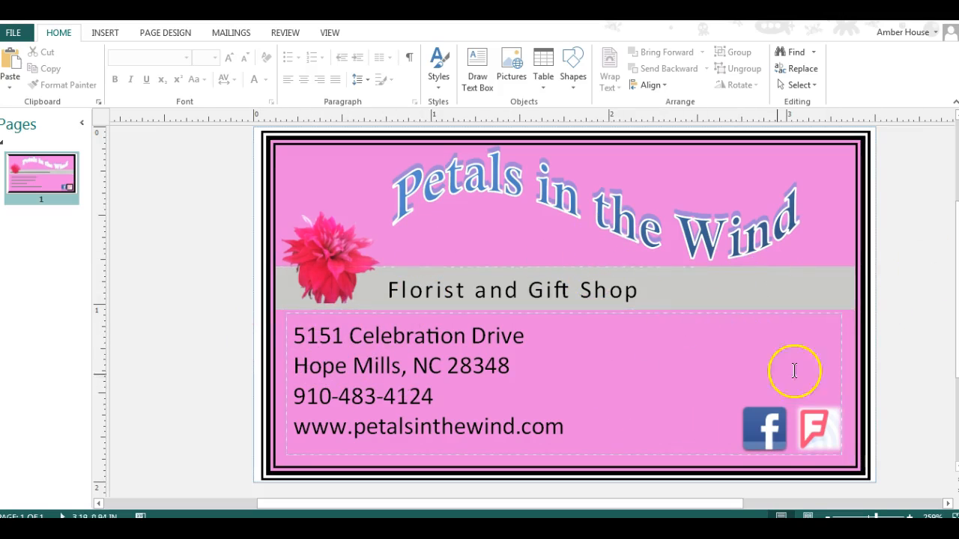
{"action": "left_click_drag", "start_coordinate": [578, 428], "coordinate": [332, 341]}
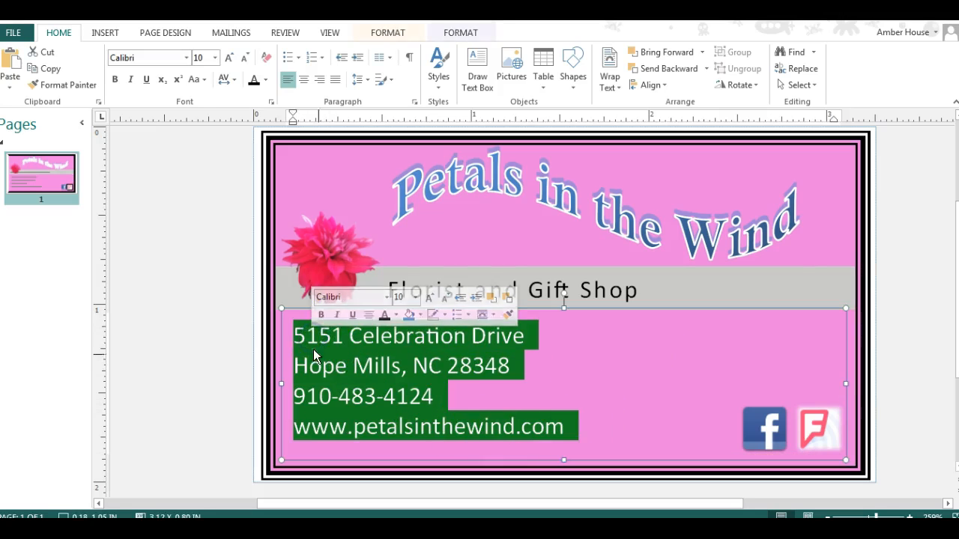
{"action": "left_click", "coordinate": [185, 299]}
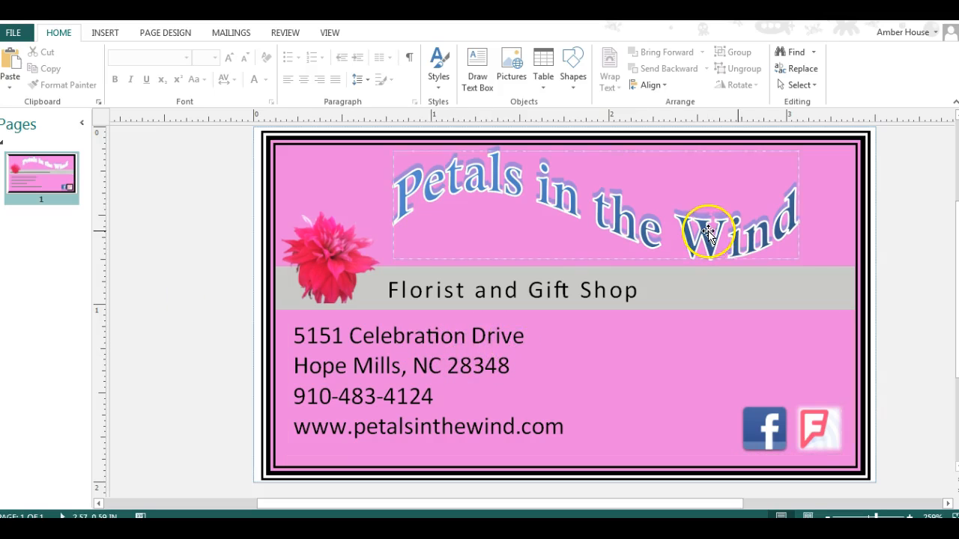
{"action": "left_click", "coordinate": [914, 275]}
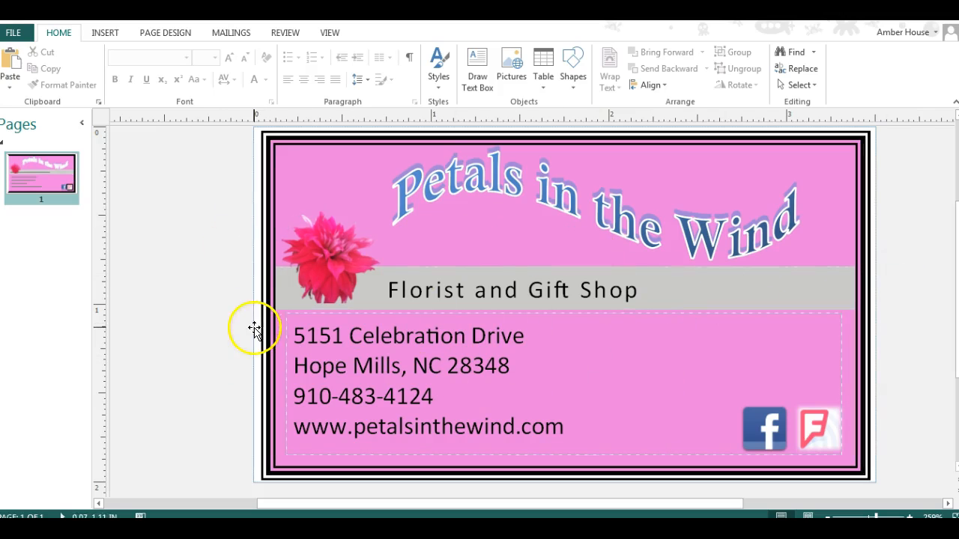
{"action": "left_click", "coordinate": [211, 243]}
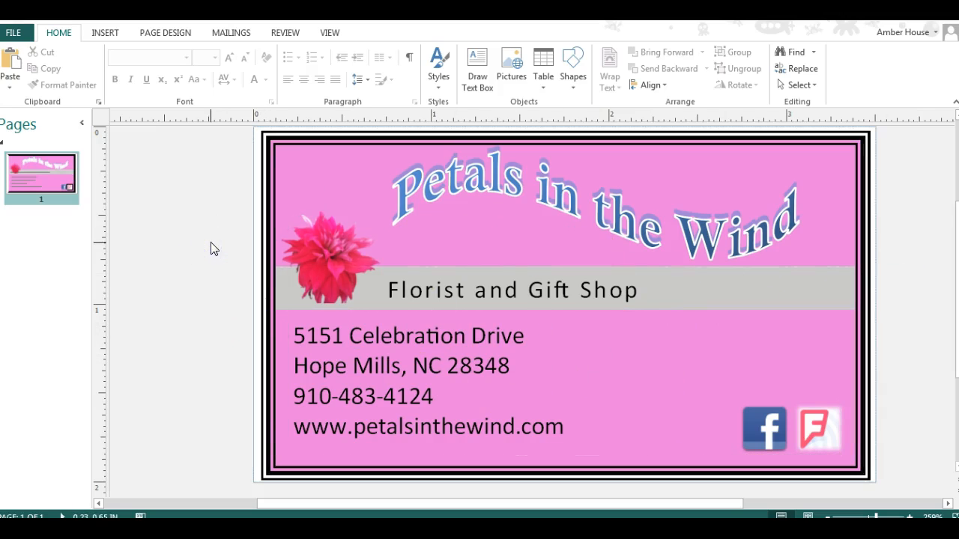
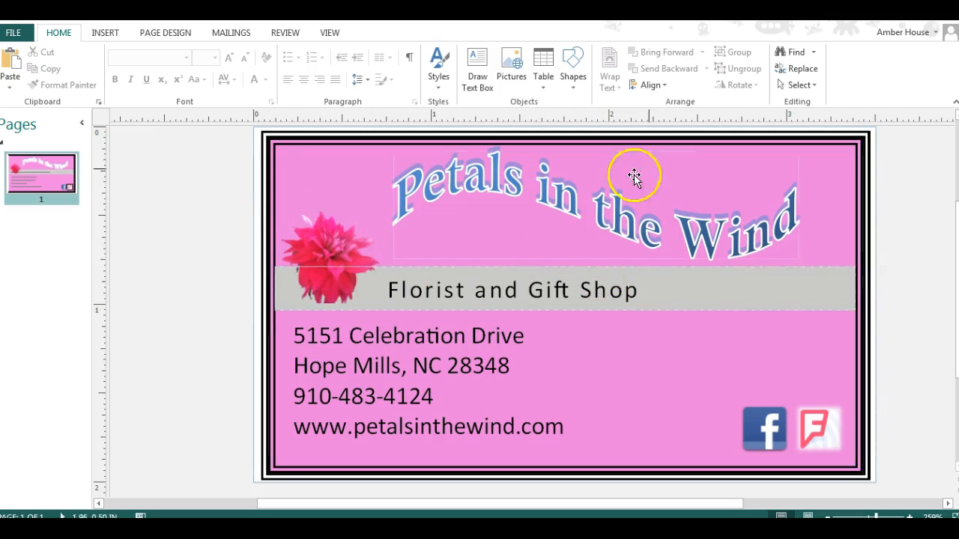
Move the flower picture off the card onto the blank work area beside the card's left edge
{"action": "left_click_drag", "start_coordinate": [317, 256], "coordinate": [650, 356]}
{"action": "right_click", "coordinate": [650, 357]}
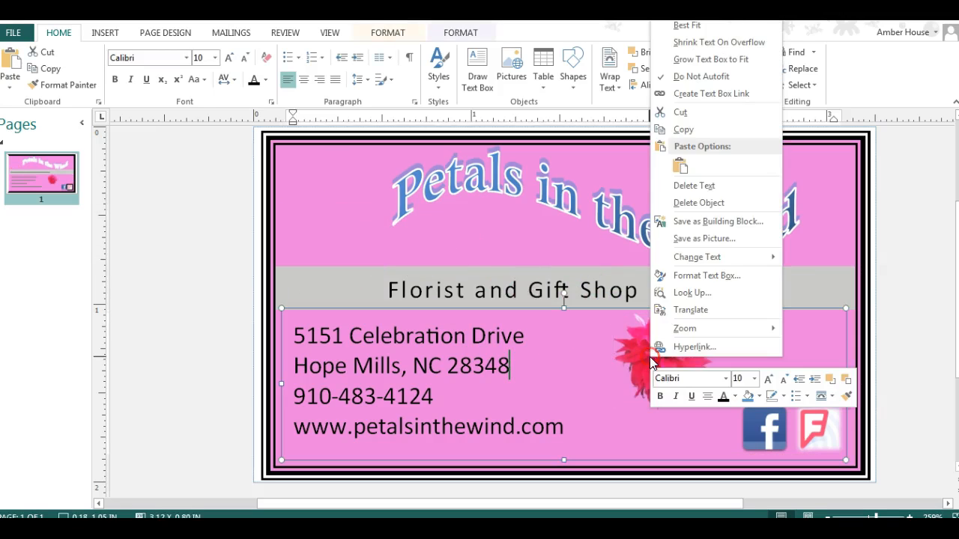
{"action": "left_click", "coordinate": [689, 255]}
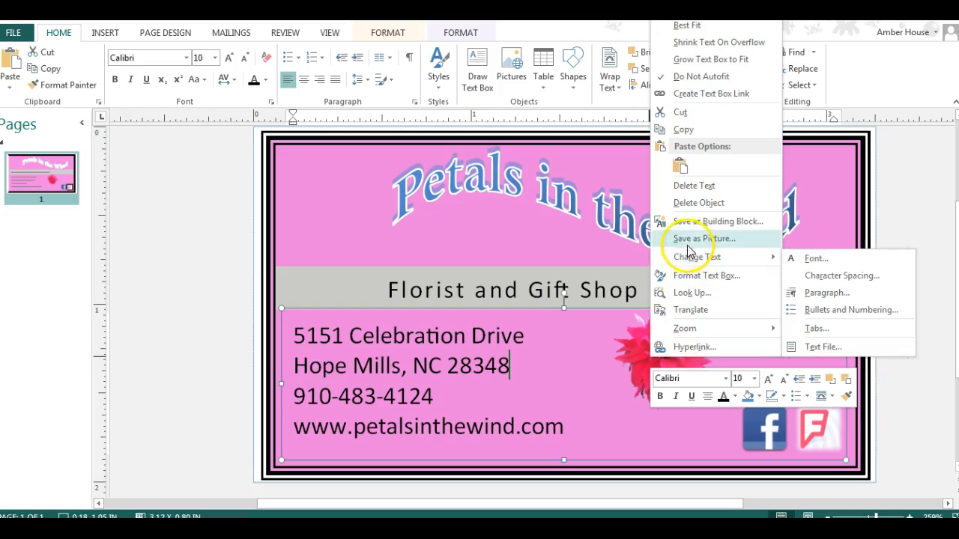
{"action": "left_click", "coordinate": [934, 396]}
{"action": "left_click", "coordinate": [641, 365]}
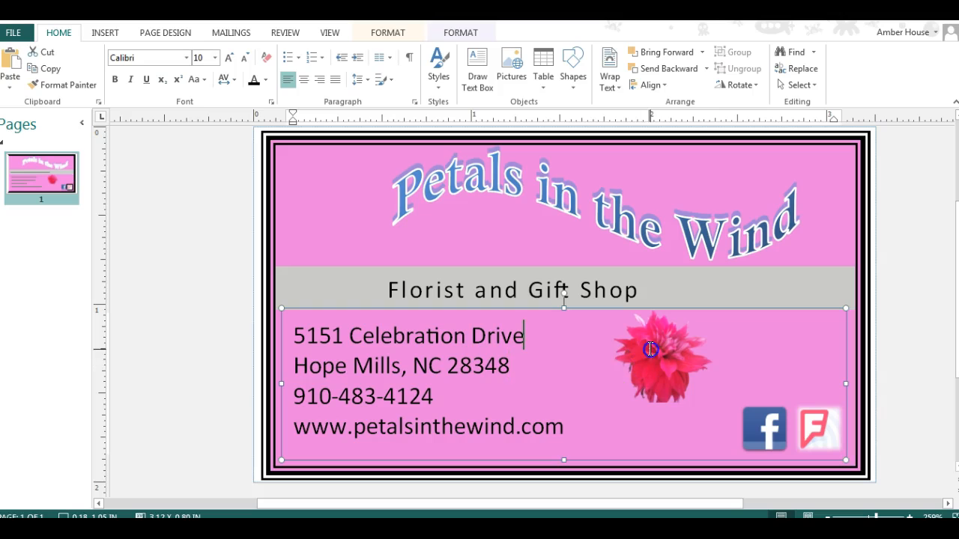
{"action": "left_click", "coordinate": [661, 357]}
{"action": "left_click_drag", "start_coordinate": [661, 357], "coordinate": [189, 253]}
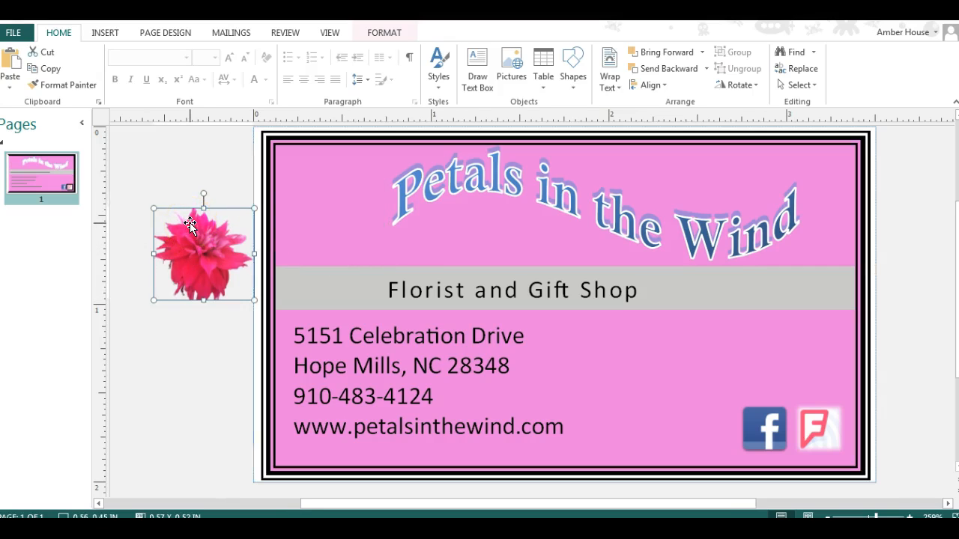
Narrow the contact details text box from its right side so it ends just past the web address
{"action": "left_click", "coordinate": [616, 403]}
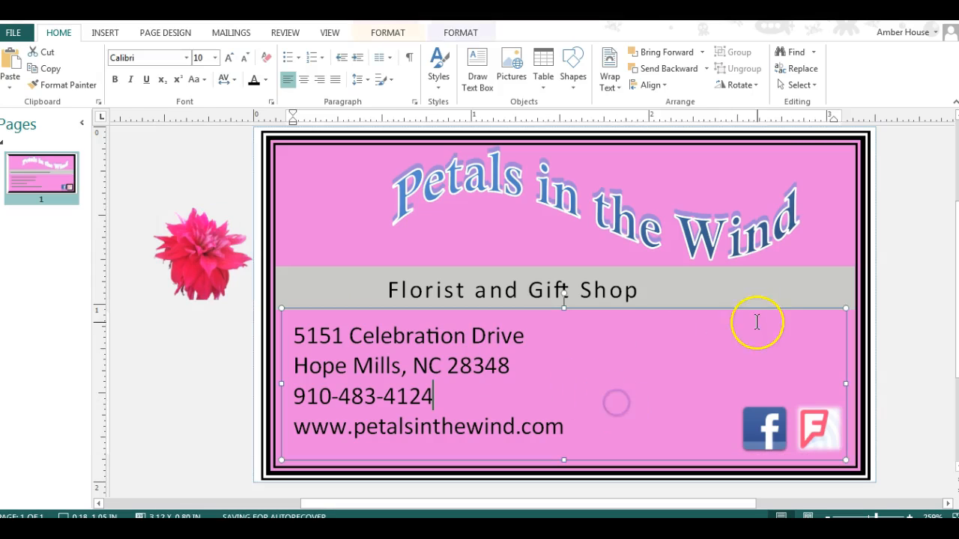
{"action": "left_click_drag", "start_coordinate": [845, 384], "coordinate": [576, 391]}
{"action": "left_click", "coordinate": [899, 407]}
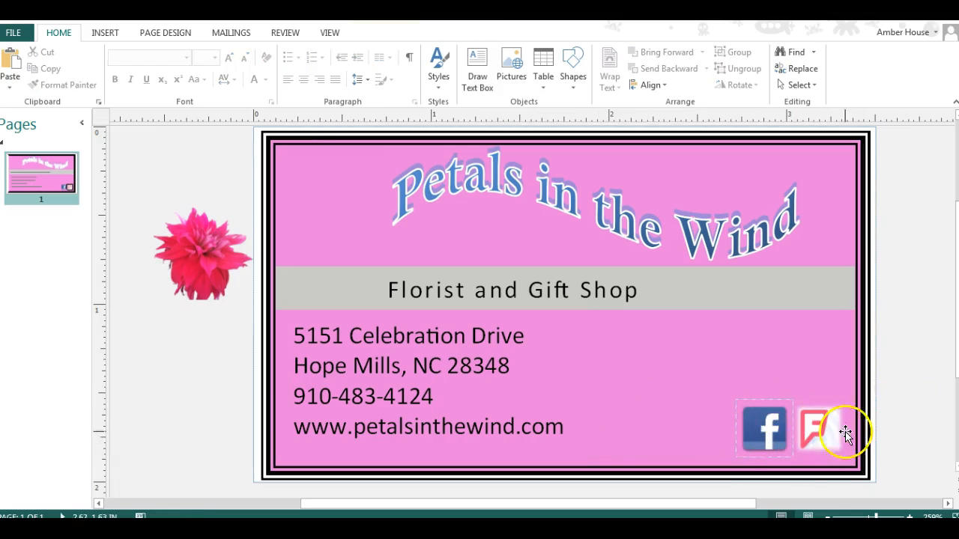
Shift the "Petals in the Wind" WordArt slightly left and up to center it across the card
{"action": "left_click", "coordinate": [217, 253]}
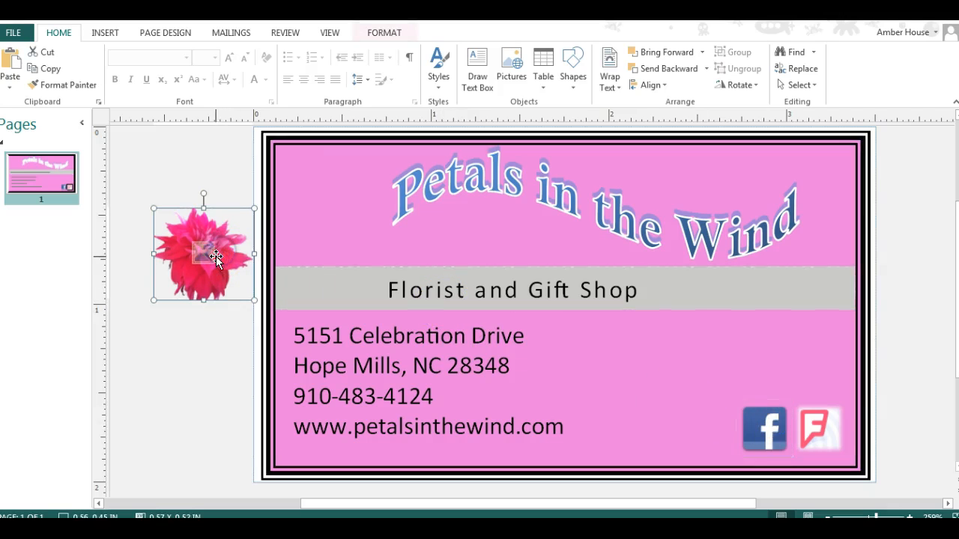
{"action": "left_click_drag", "start_coordinate": [441, 188], "coordinate": [408, 193]}
{"action": "left_click", "coordinate": [350, 188]}
{"action": "left_click", "coordinate": [497, 203]}
{"action": "left_click_drag", "start_coordinate": [504, 197], "coordinate": [500, 187]}
Widen the letter spacing of the "Florist and Gift Shop" caption by increasing its expanded kerning amount
{"action": "left_click", "coordinate": [474, 284]}
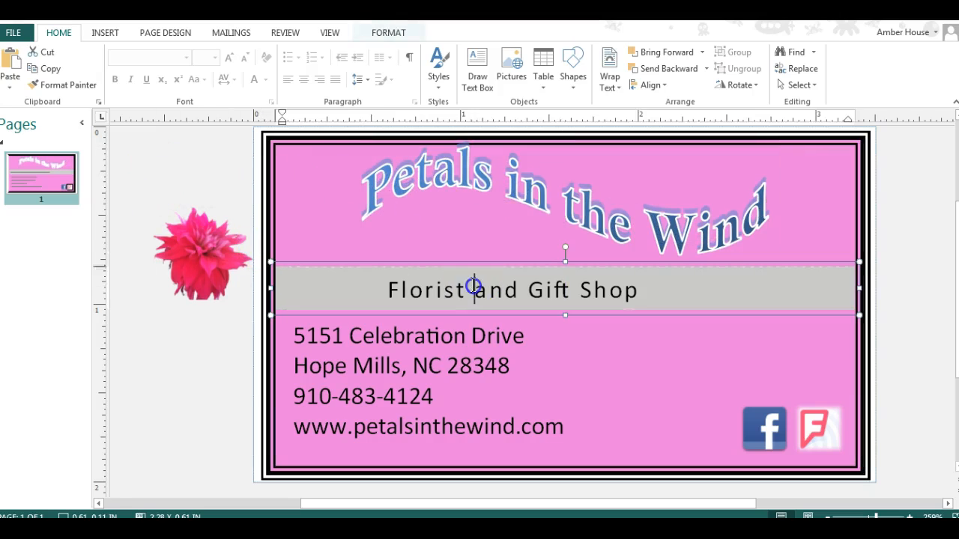
{"action": "triple_click", "coordinate": [482, 296]}
{"action": "right_click", "coordinate": [429, 293]}
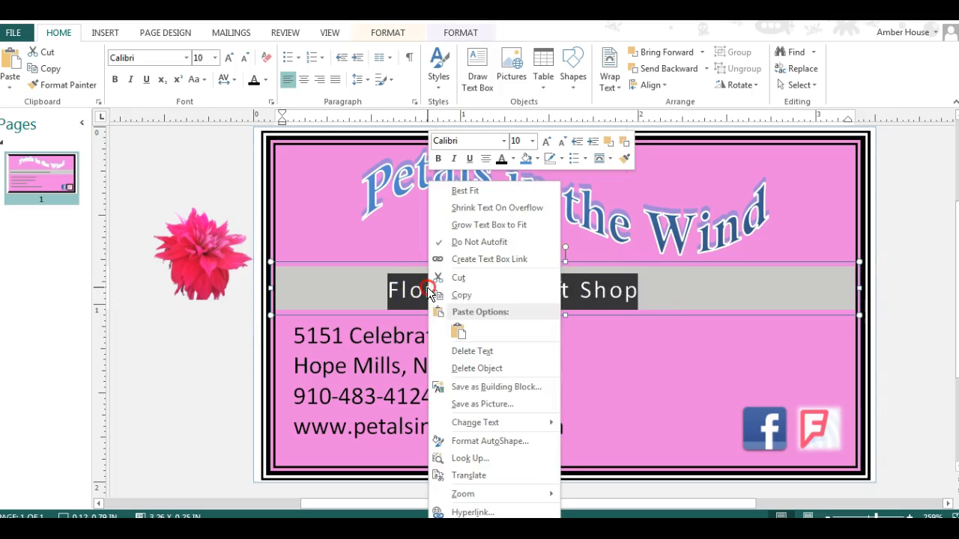
{"action": "mouse_move", "coordinate": [523, 432]}
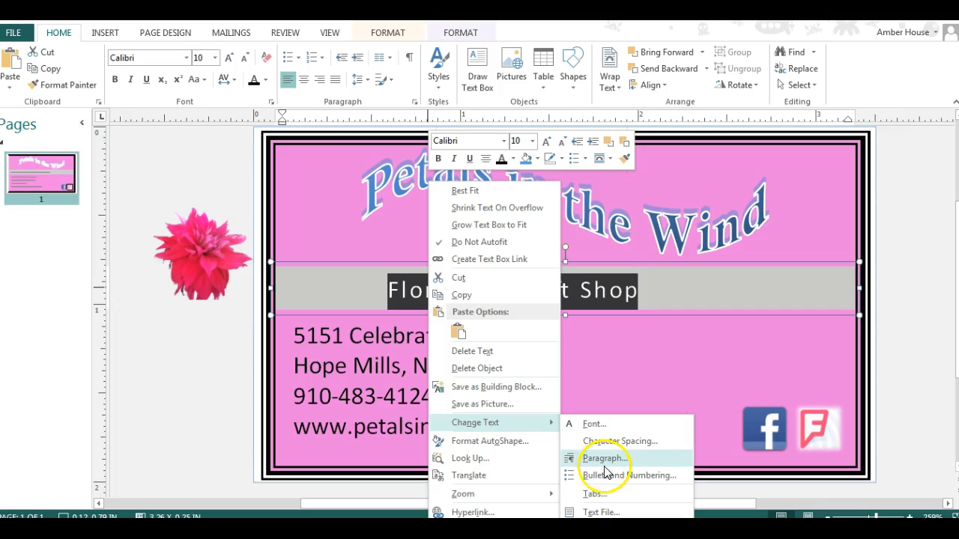
{"action": "left_click", "coordinate": [607, 441]}
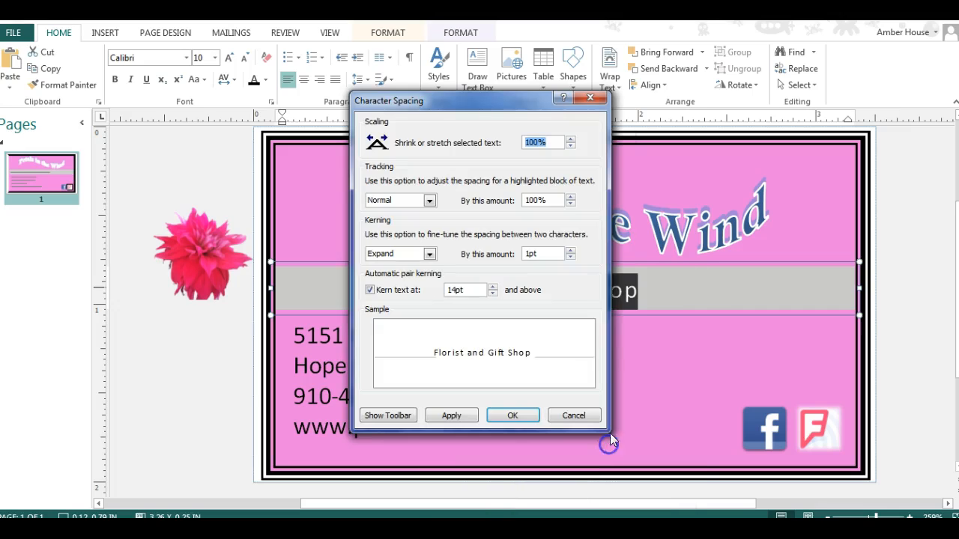
{"action": "left_click", "coordinate": [571, 251]}
{"action": "left_click", "coordinate": [571, 251]}
{"action": "left_click", "coordinate": [571, 251]}
{"action": "left_click", "coordinate": [571, 251]}
{"action": "left_click", "coordinate": [571, 251]}
{"action": "left_click", "coordinate": [570, 251]}
{"action": "left_click", "coordinate": [571, 252]}
{"action": "left_click", "coordinate": [571, 252]}
{"action": "left_click", "coordinate": [571, 252]}
{"action": "left_click", "coordinate": [509, 419]}
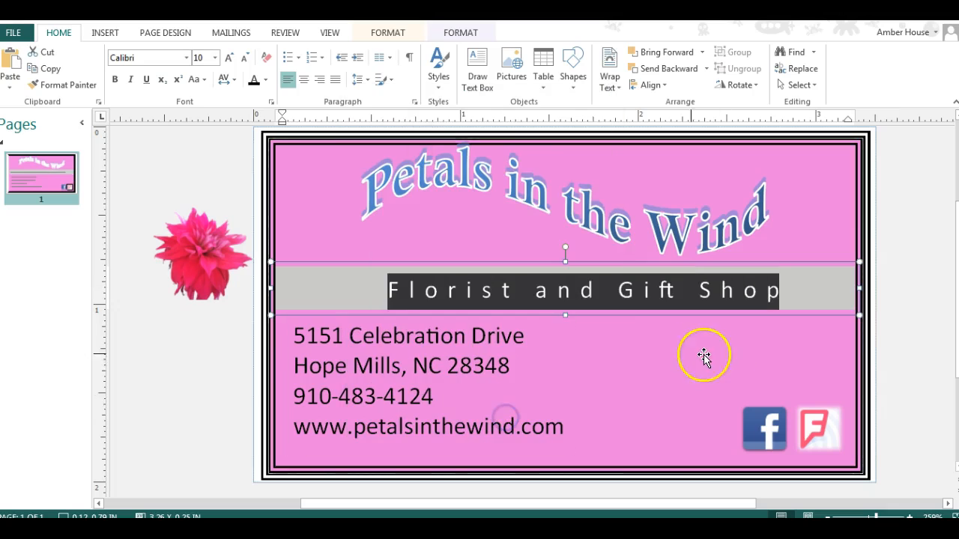
{"action": "left_click", "coordinate": [681, 367]}
{"action": "left_click", "coordinate": [685, 288]}
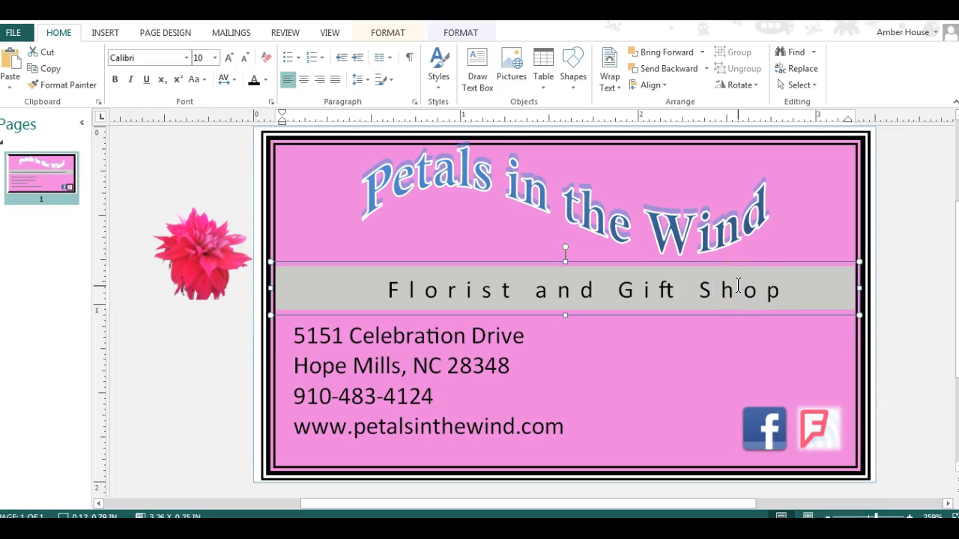
{"action": "left_click", "coordinate": [206, 377]}
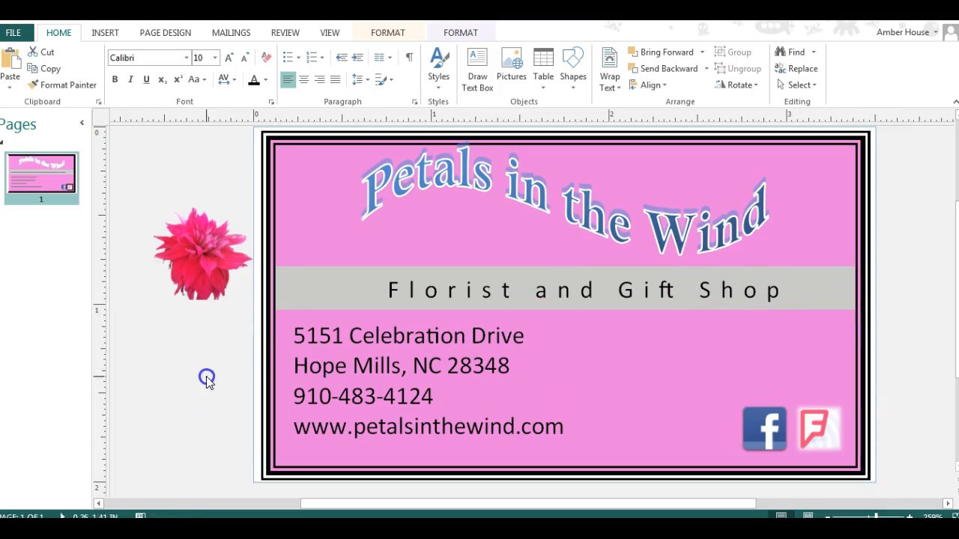
Review the flower picture's line, size and layout formatting options and set its brightness to 80%
{"action": "left_click", "coordinate": [208, 257]}
{"action": "mouse_move", "coordinate": [194, 251]}
{"action": "right_click", "coordinate": [191, 231]}
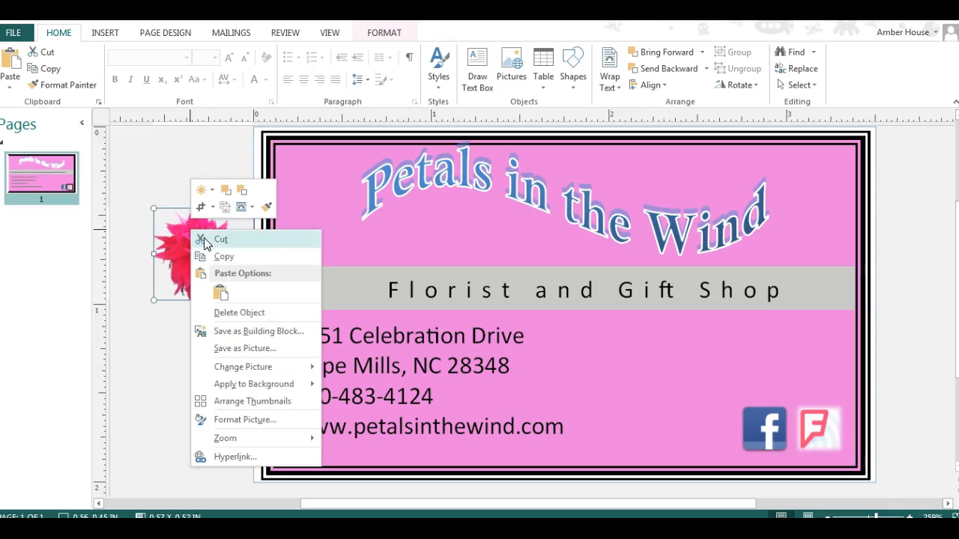
{"action": "left_click", "coordinate": [253, 419]}
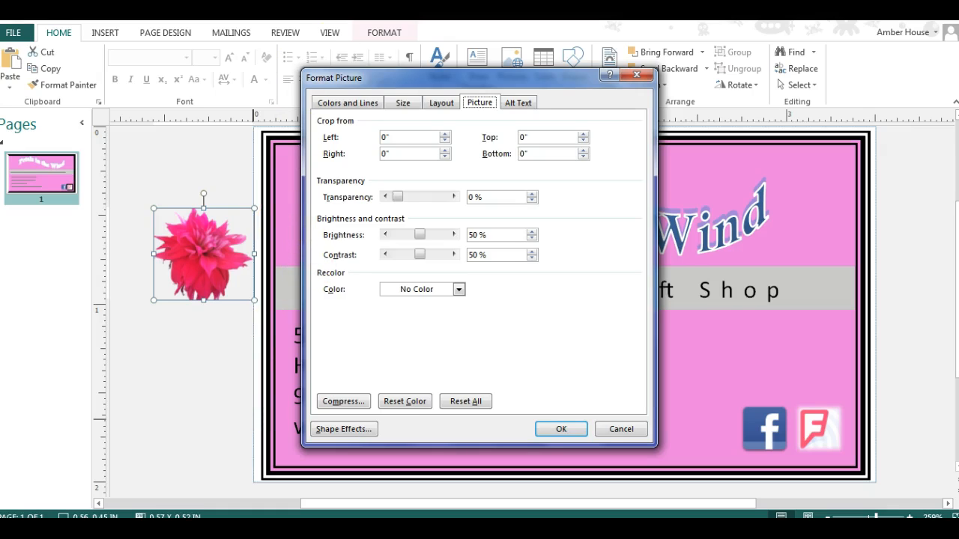
{"action": "left_click", "coordinate": [348, 104]}
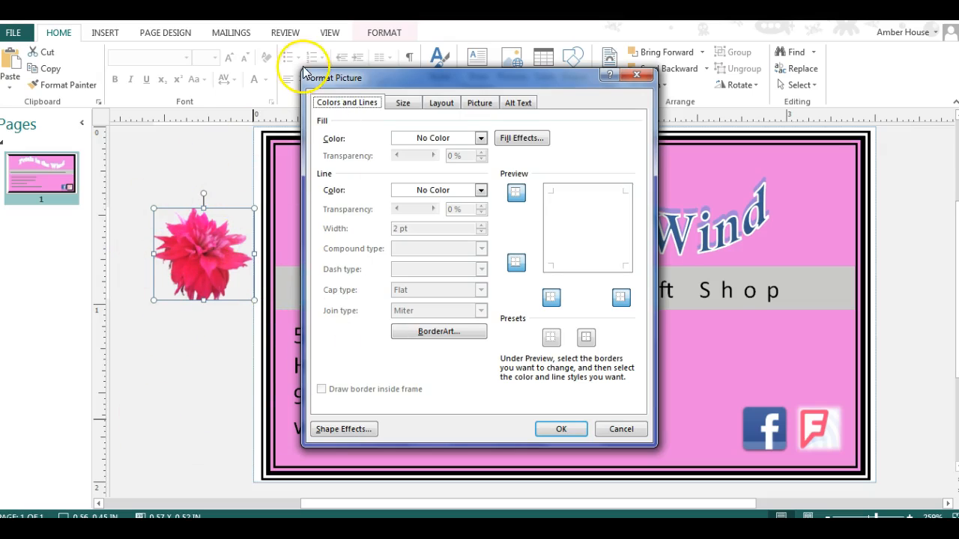
{"action": "left_click", "coordinate": [404, 104]}
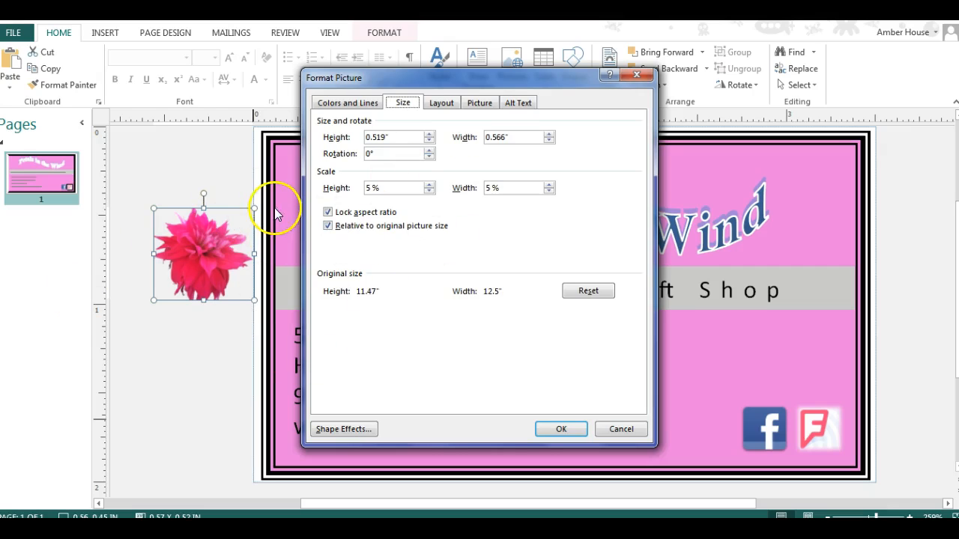
{"action": "left_click", "coordinate": [441, 103]}
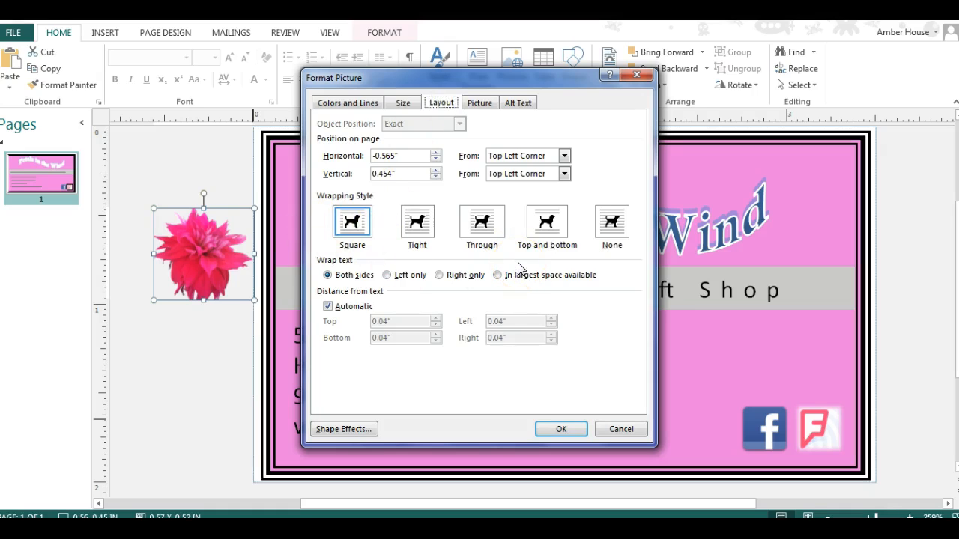
{"action": "left_click", "coordinate": [480, 103]}
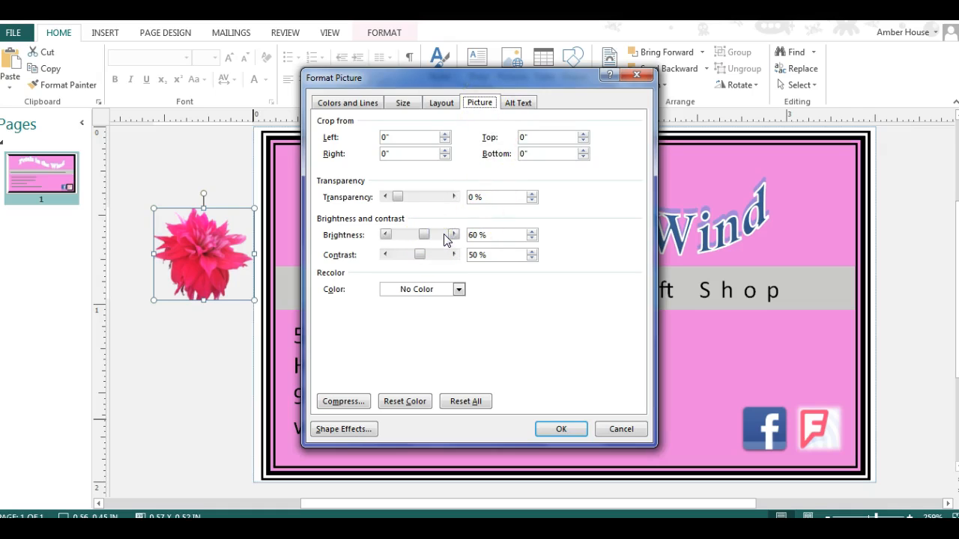
{"action": "left_click", "coordinate": [460, 290]}
{"action": "left_click", "coordinate": [460, 290]}
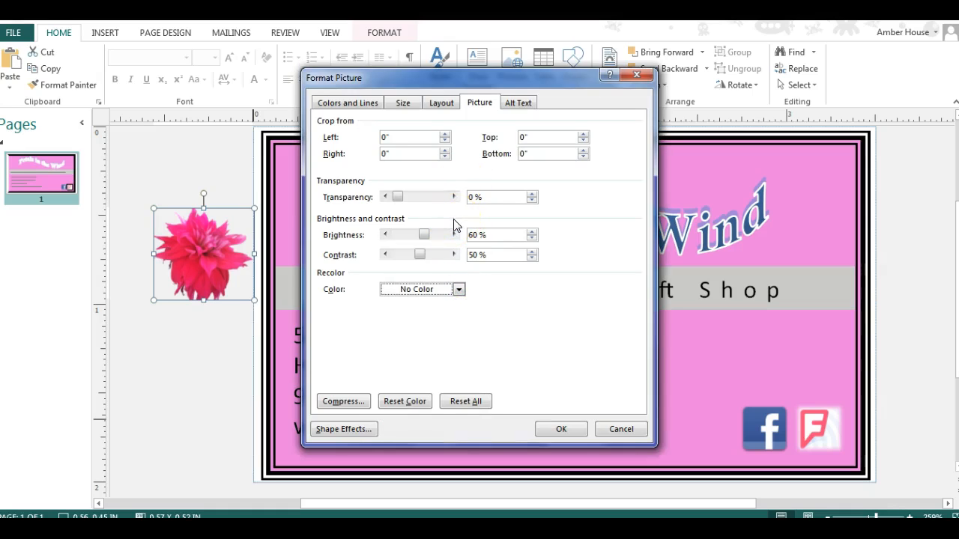
{"action": "left_click", "coordinate": [439, 235]}
{"action": "left_click", "coordinate": [575, 426]}
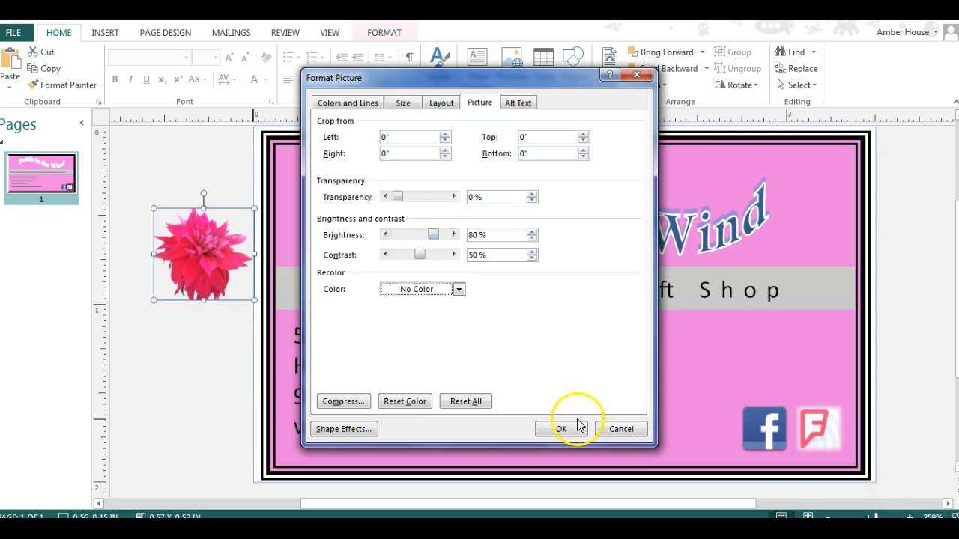
Try a white recolor on the flower picture, placing it beside the contact details, and undo it
{"action": "left_click", "coordinate": [186, 238]}
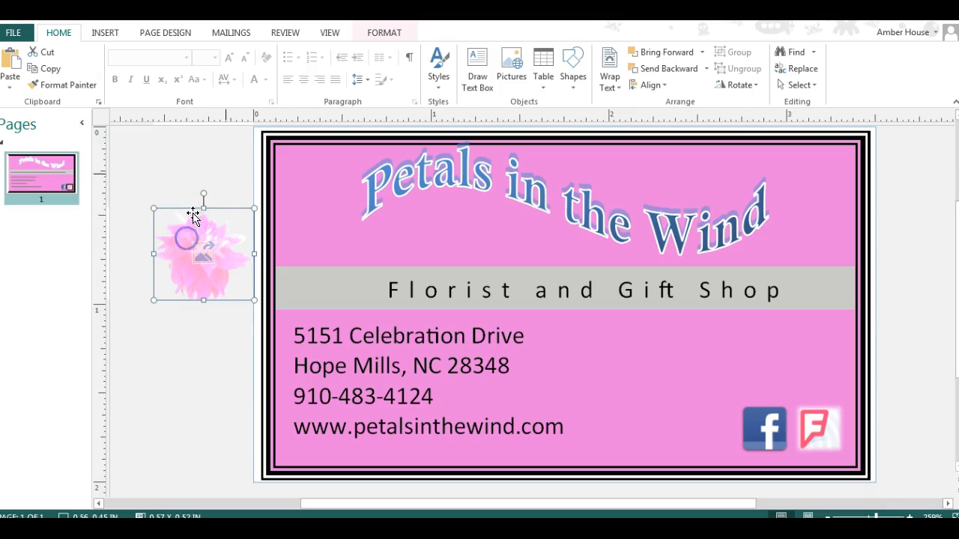
{"action": "right_click", "coordinate": [206, 248]}
{"action": "left_click", "coordinate": [289, 439]}
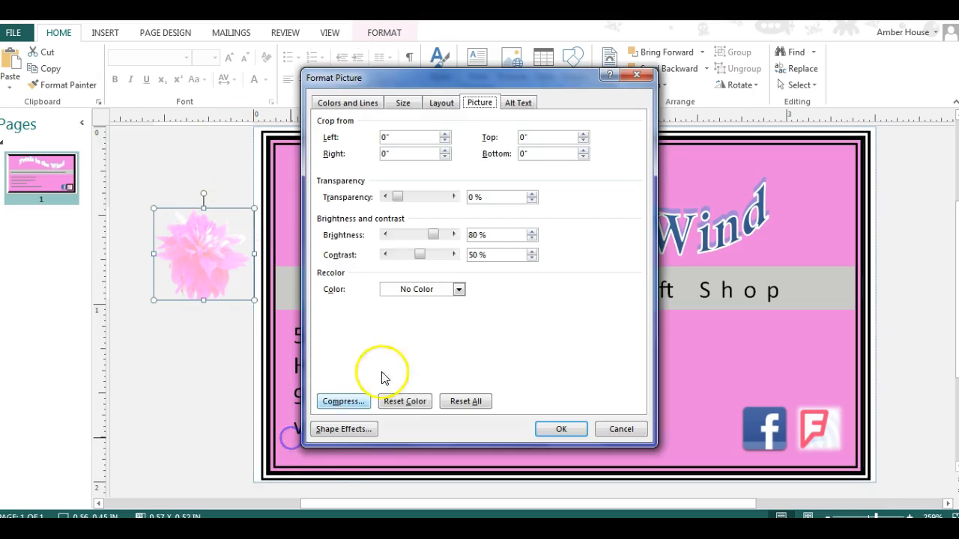
{"action": "left_click", "coordinate": [459, 289]}
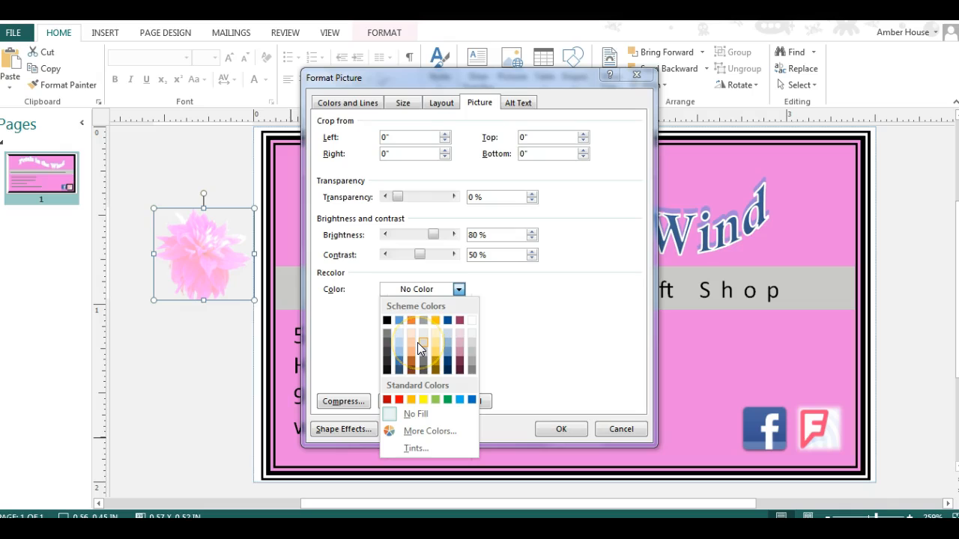
{"action": "left_click", "coordinate": [471, 322]}
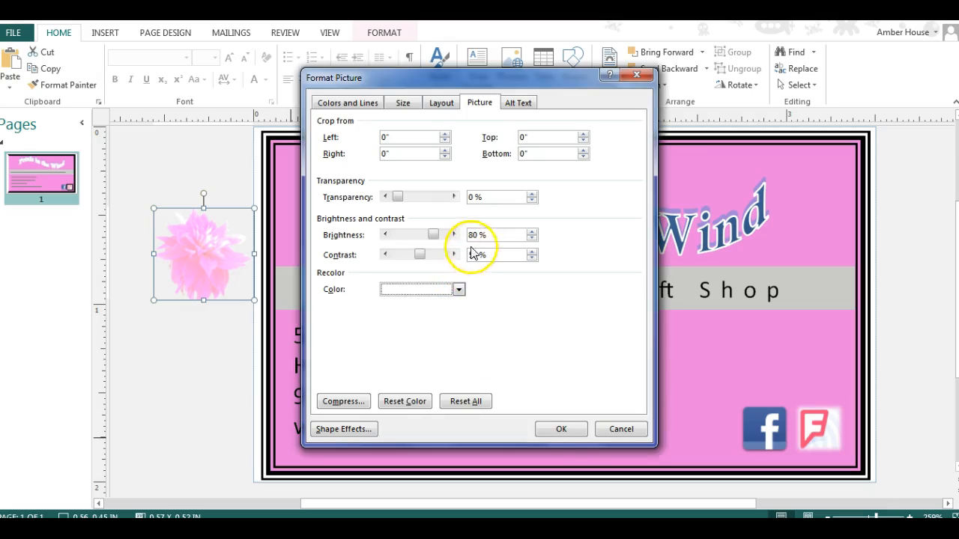
{"action": "left_click", "coordinate": [561, 429]}
{"action": "left_click_drag", "start_coordinate": [199, 238], "coordinate": [603, 321]}
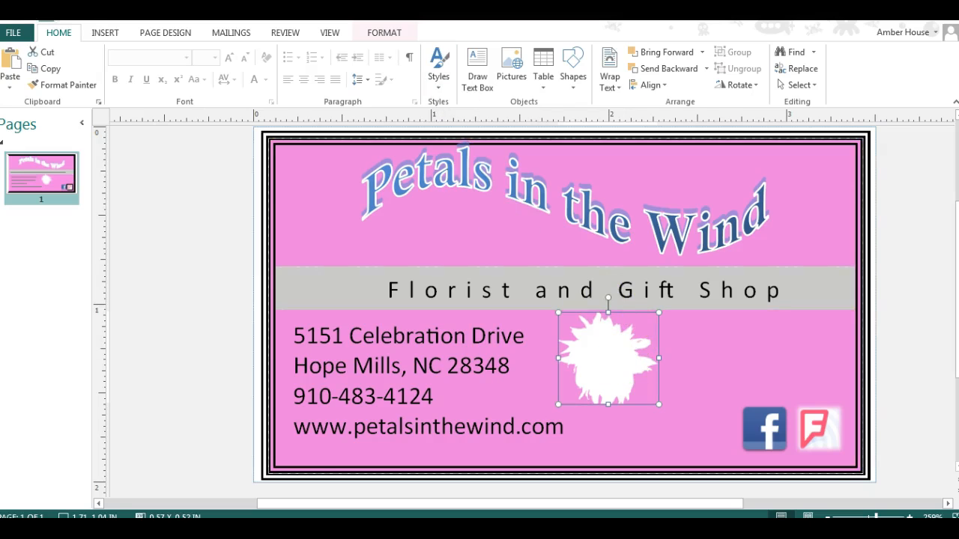
{"action": "key", "text": "ctrl+z"}
Move the pale flower over the contact details and layer it behind the text
{"action": "left_click_drag", "start_coordinate": [193, 245], "coordinate": [499, 361]}
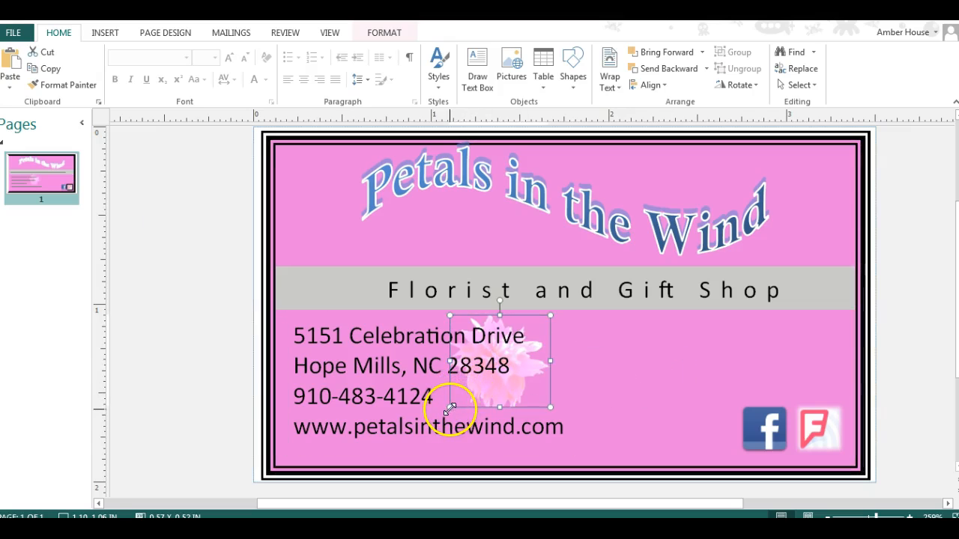
{"action": "left_click", "coordinate": [682, 53]}
{"action": "left_click", "coordinate": [683, 52]}
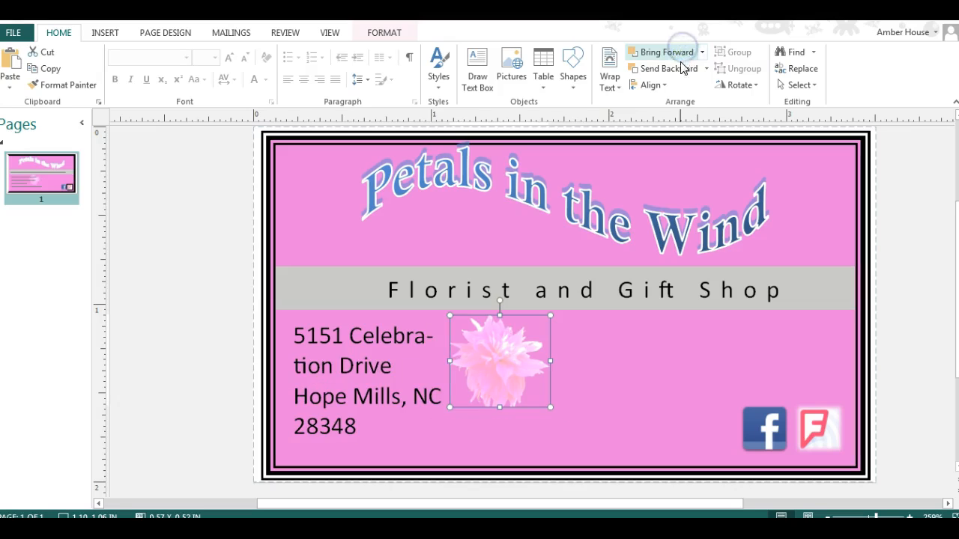
{"action": "left_click", "coordinate": [683, 69]}
Enlarge the flower to about 1.13 x 1.04 in and place it on the card's left side, behind the gray caption band
{"action": "left_click_drag", "start_coordinate": [450, 406], "coordinate": [350, 433]}
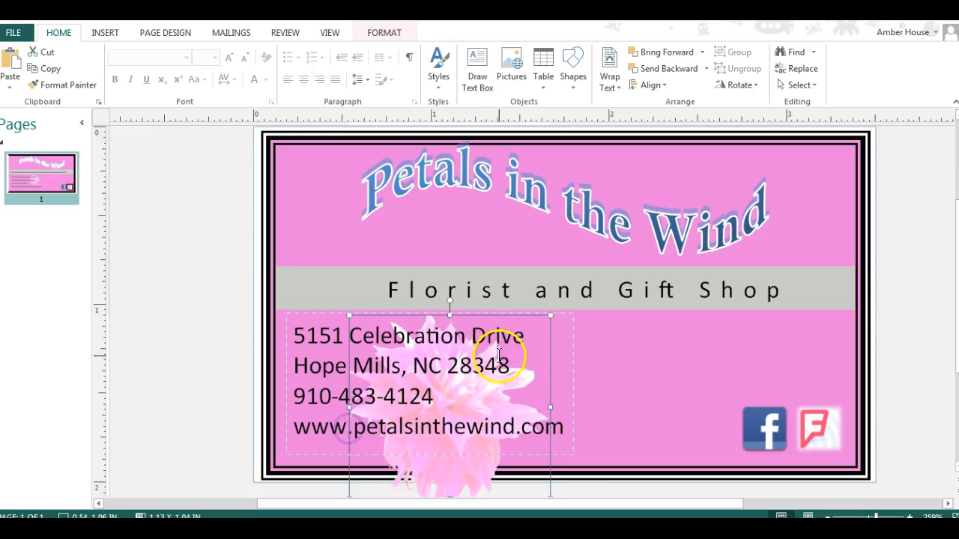
{"action": "left_click_drag", "start_coordinate": [550, 492], "coordinate": [485, 375]}
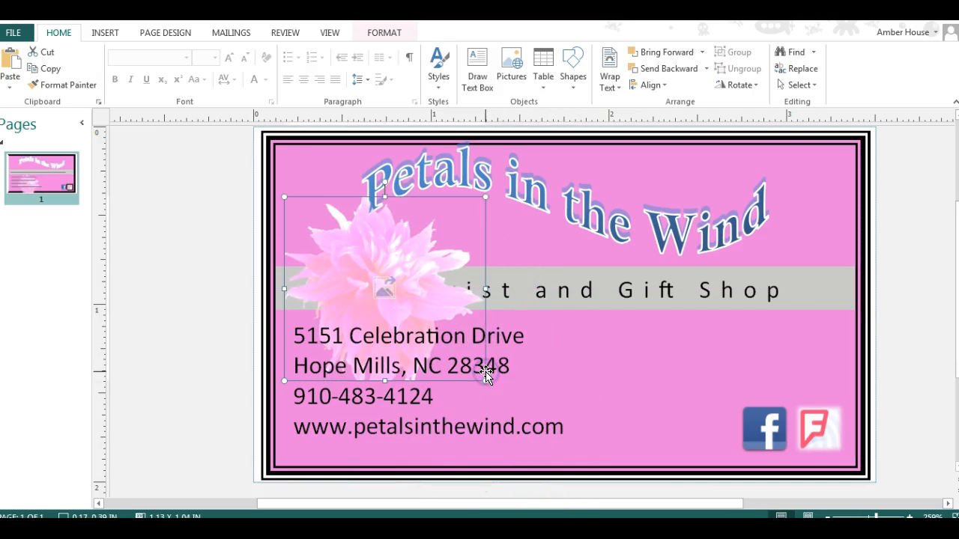
{"action": "left_click", "coordinate": [651, 72]}
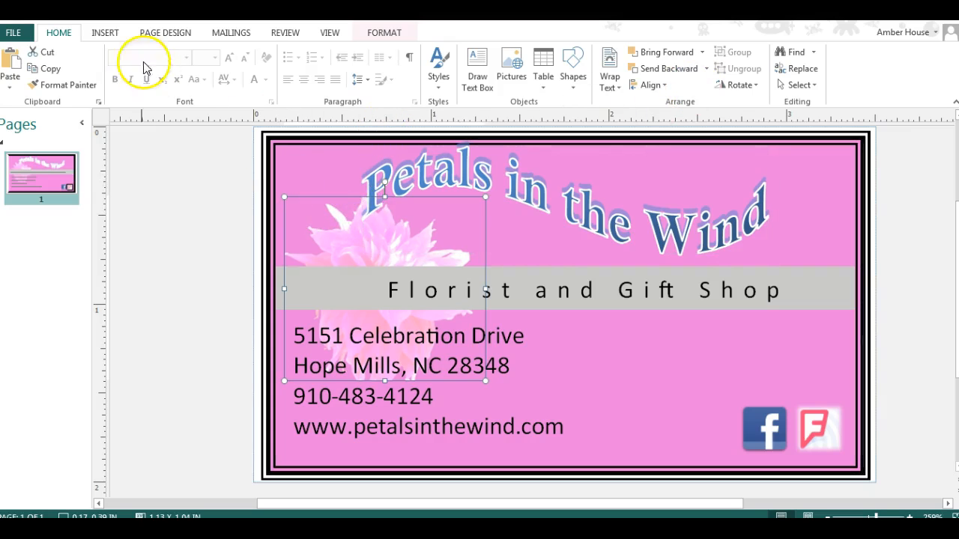
Undo the flower picture's enlargement, layering, move onto the card and brightness change
{"action": "left_click", "coordinate": [47, 20]}
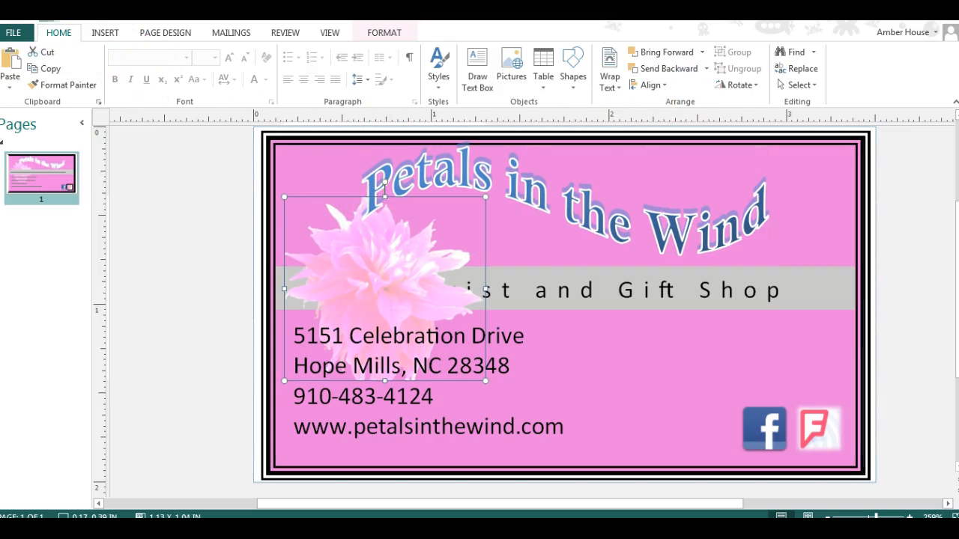
{"action": "left_click", "coordinate": [47, 20]}
{"action": "left_click", "coordinate": [46, 20]}
{"action": "left_click", "coordinate": [46, 20]}
{"action": "left_click", "coordinate": [71, 20]}
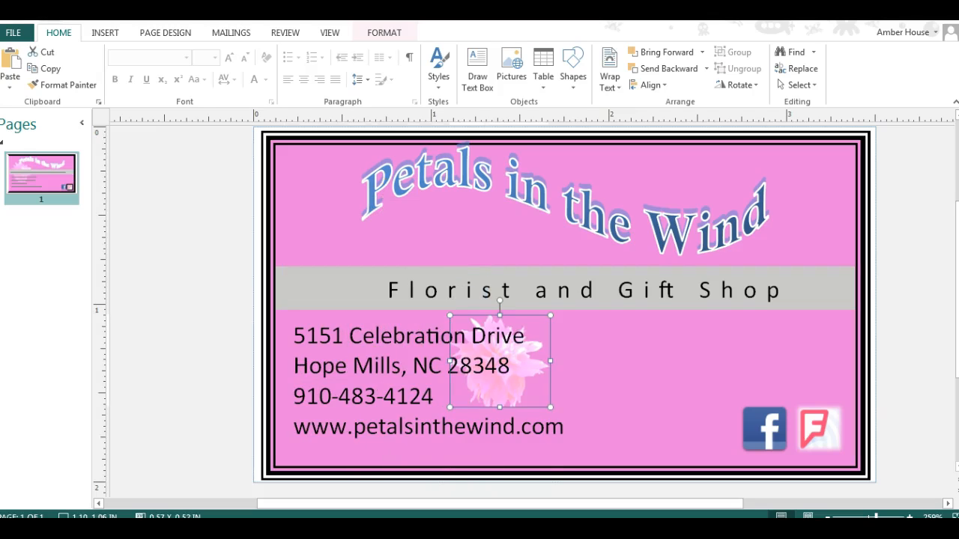
{"action": "left_click", "coordinate": [46, 20]}
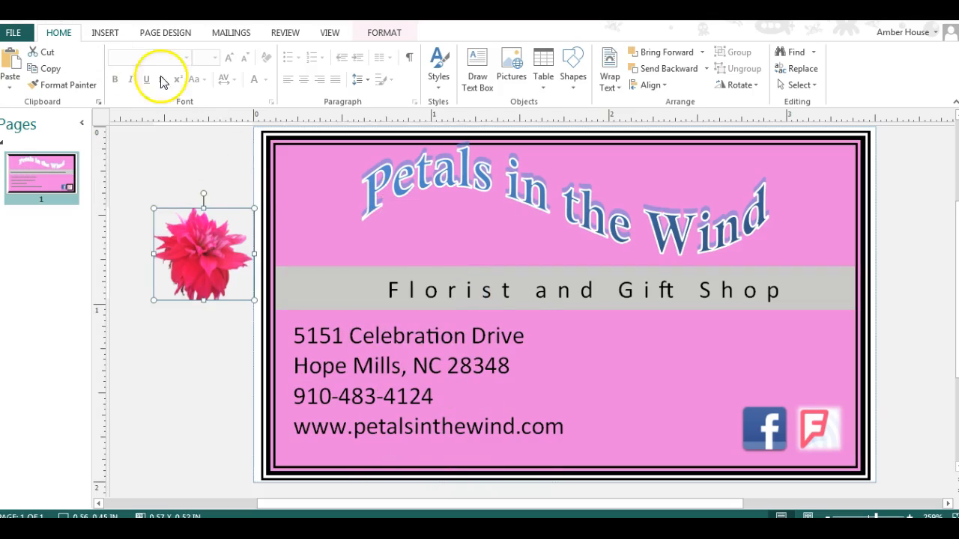
Move the red flower onto the card at the left end of the gray caption band and bring it forward
{"action": "left_click_drag", "start_coordinate": [219, 209], "coordinate": [353, 222]}
{"action": "left_click", "coordinate": [175, 161]}
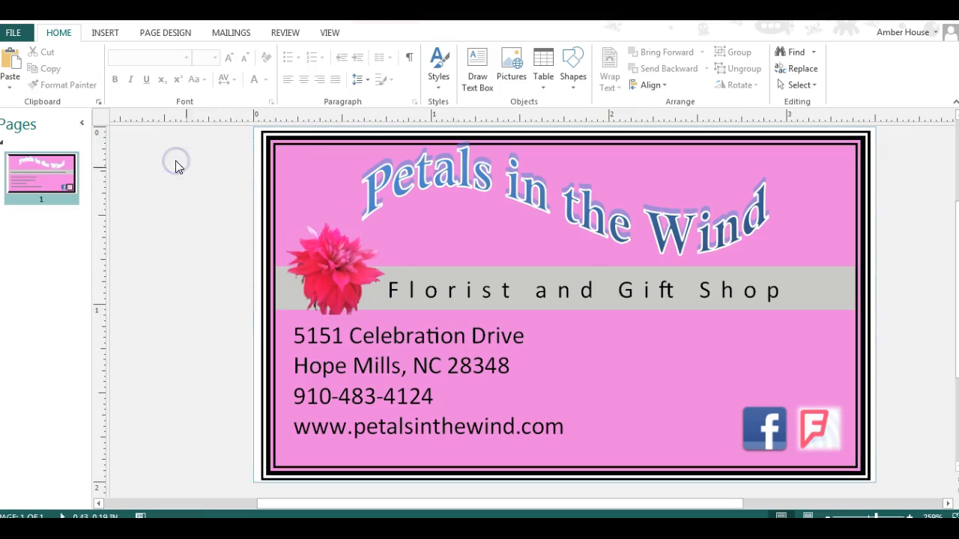
{"action": "left_click", "coordinate": [297, 330]}
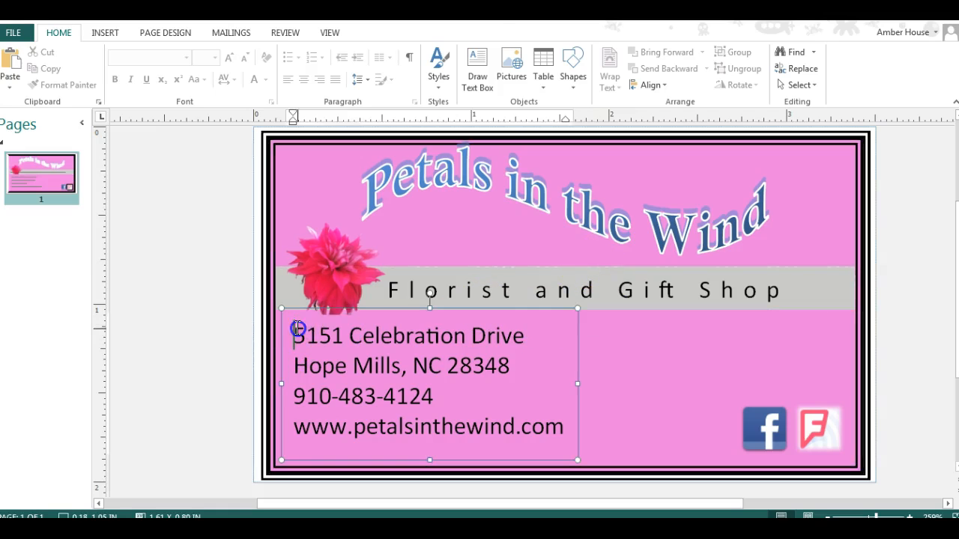
{"action": "left_click", "coordinate": [335, 254]}
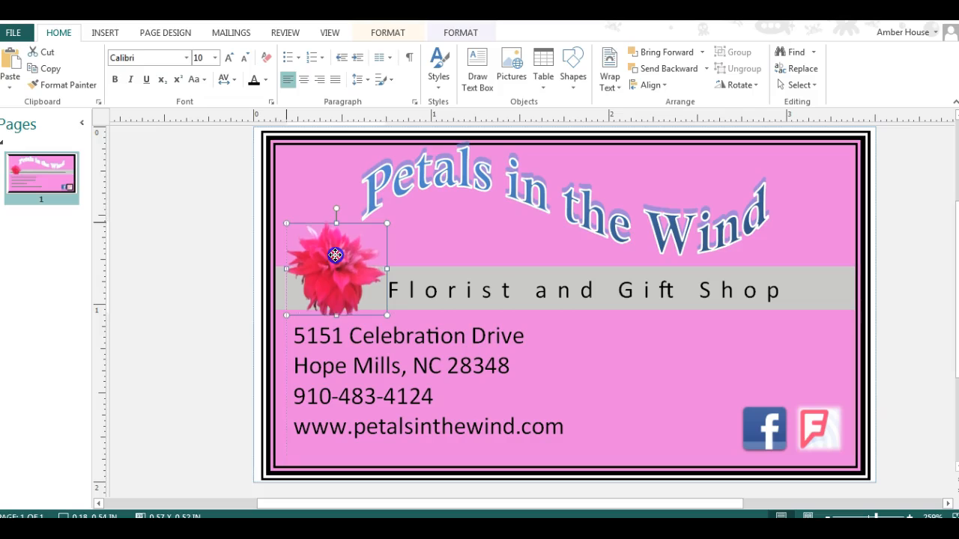
{"action": "left_click", "coordinate": [651, 53]}
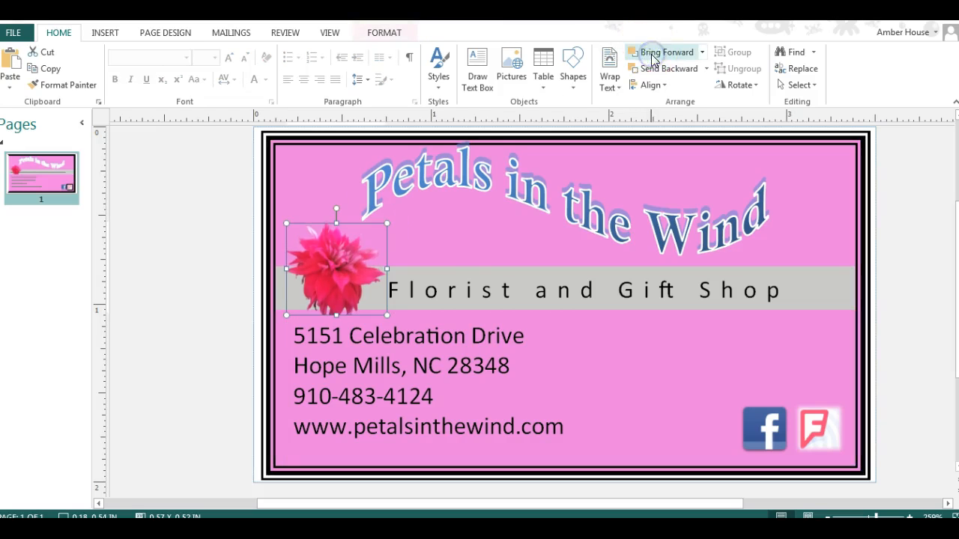
{"action": "left_click", "coordinate": [146, 268]}
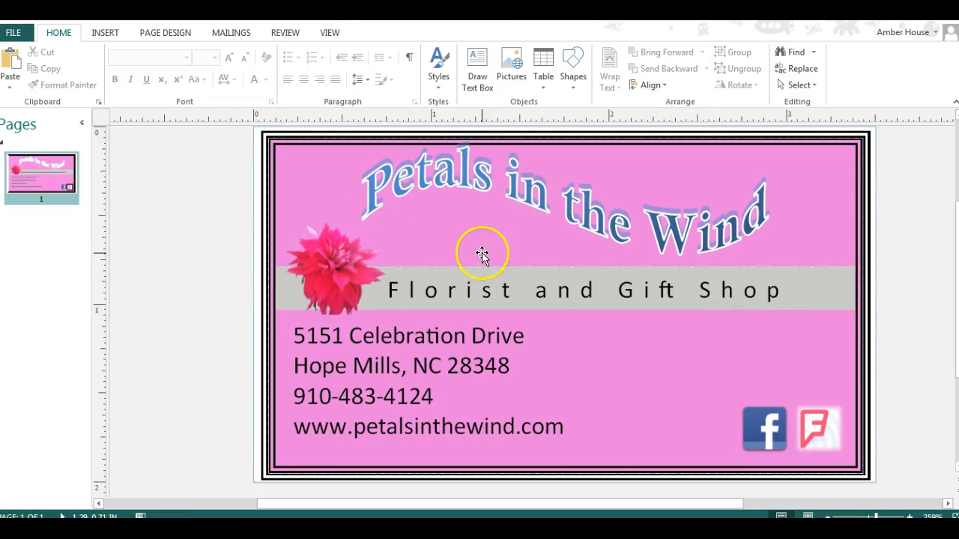
Move the "Petals in the Wind" WordArt slightly down, to about 0.61, 0.15 in, just above the gray band
{"action": "left_click", "coordinate": [565, 208]}
{"action": "left_click_drag", "start_coordinate": [564, 208], "coordinate": [564, 216]}
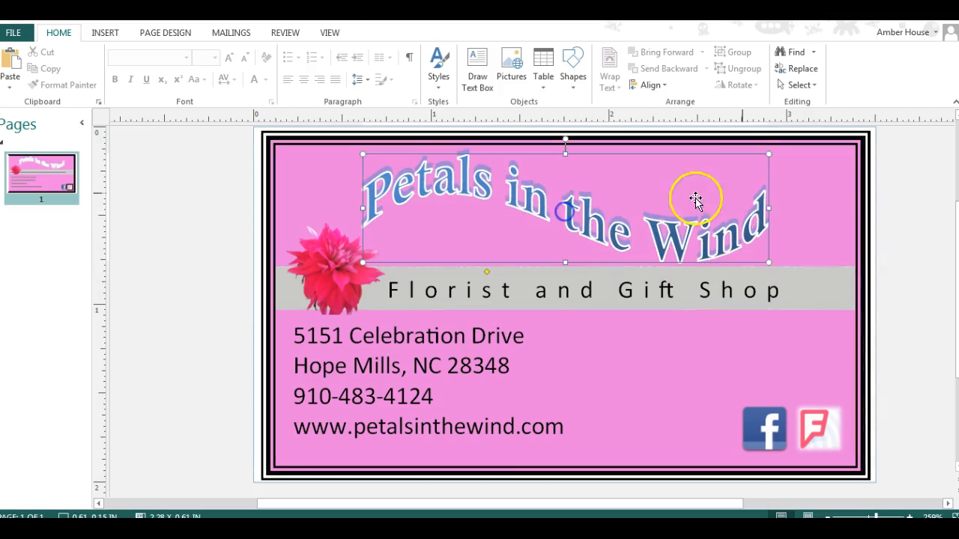
{"action": "left_click", "coordinate": [929, 210]}
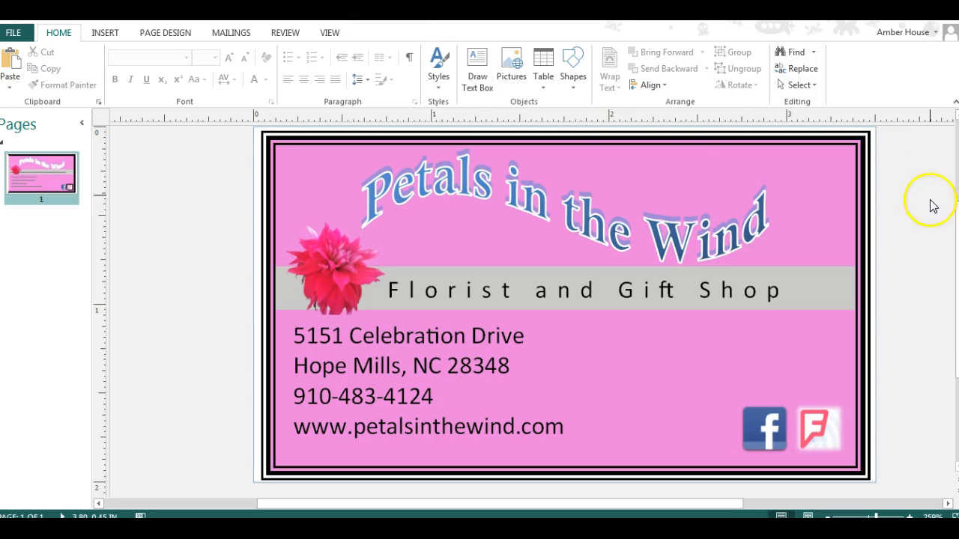
Start saving the publication as a new file and choose Google Drive as the location
{"action": "left_click", "coordinate": [12, 35]}
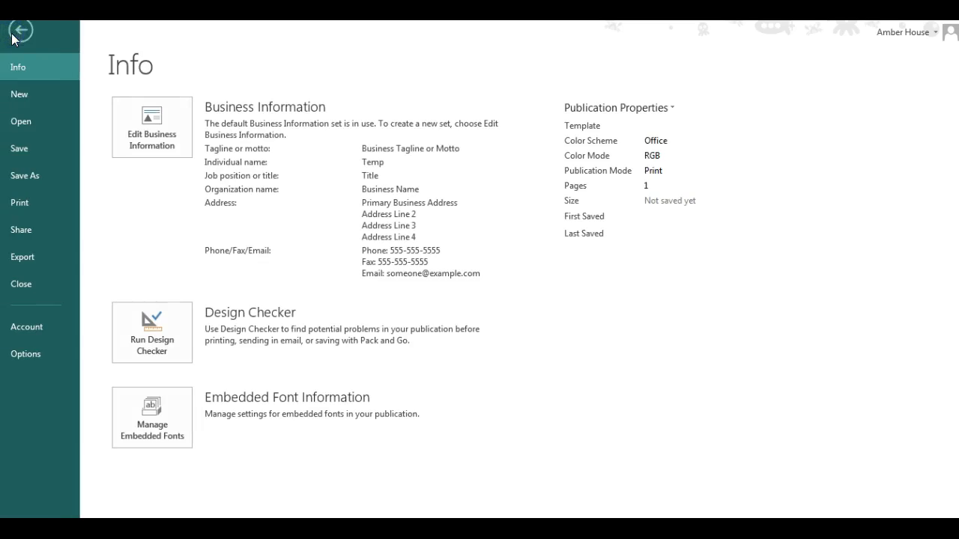
{"action": "left_click", "coordinate": [30, 175]}
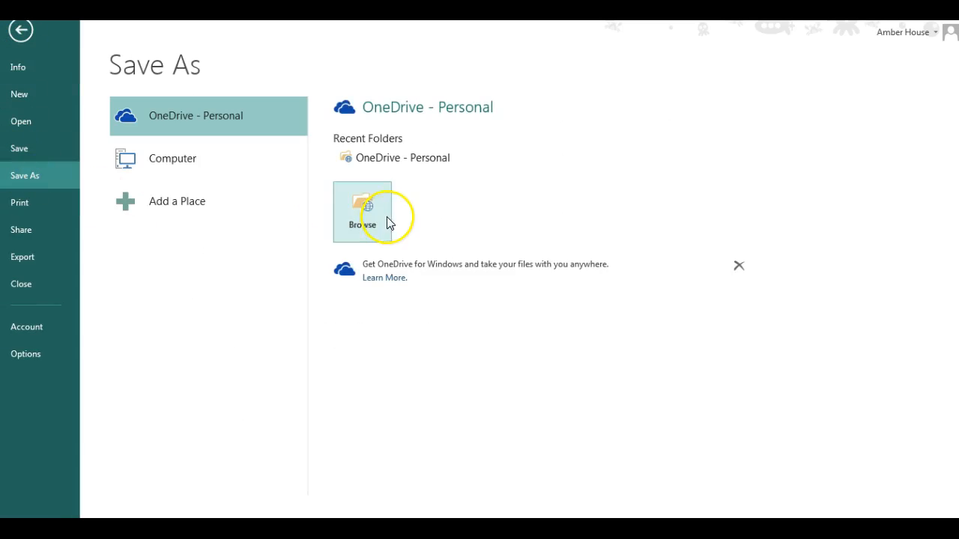
{"action": "left_click", "coordinate": [383, 207]}
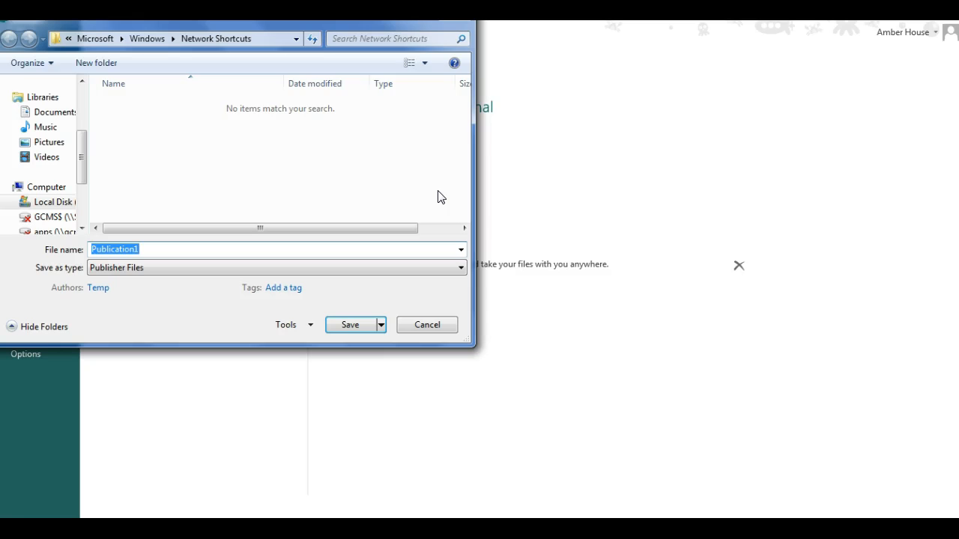
{"action": "left_click_drag", "start_coordinate": [83, 166], "coordinate": [82, 93]}
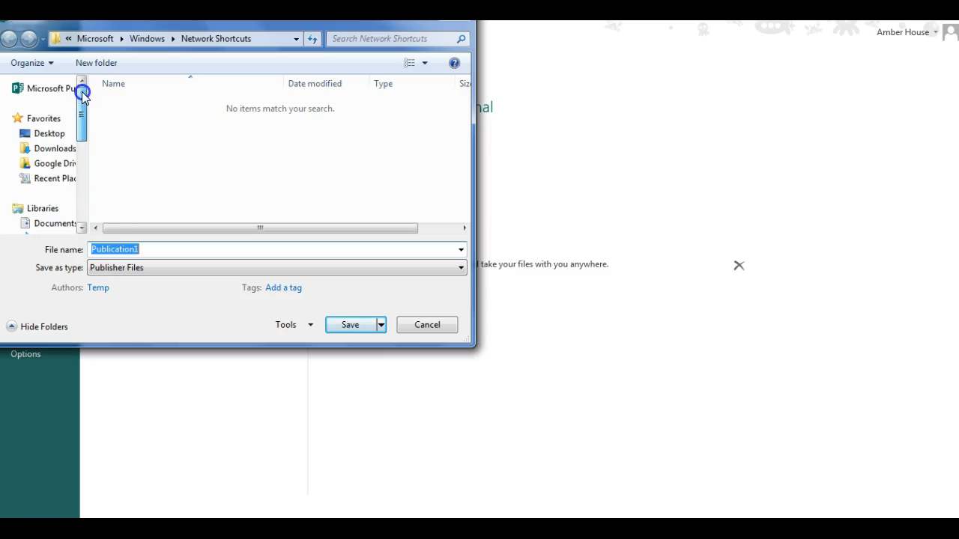
{"action": "left_click", "coordinate": [59, 164]}
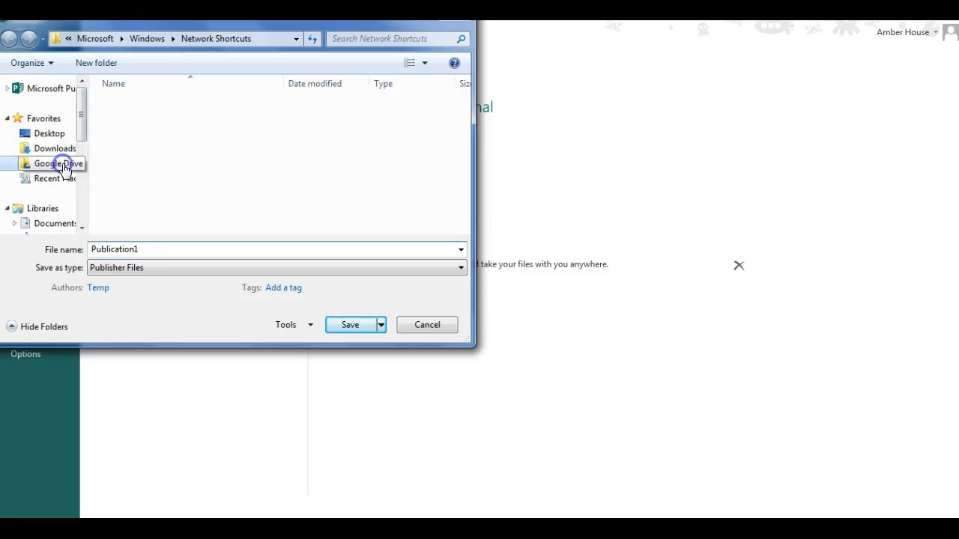
Name the file Guided Business Card and save it as a Publisher file in the 7th Grade Computers folder
{"action": "left_click", "coordinate": [148, 248]}
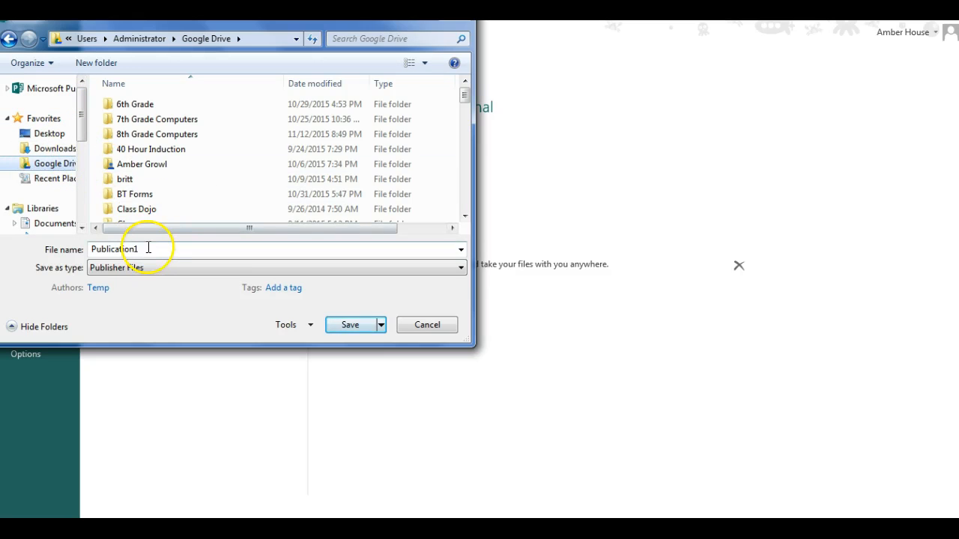
{"action": "double_click", "coordinate": [149, 249]}
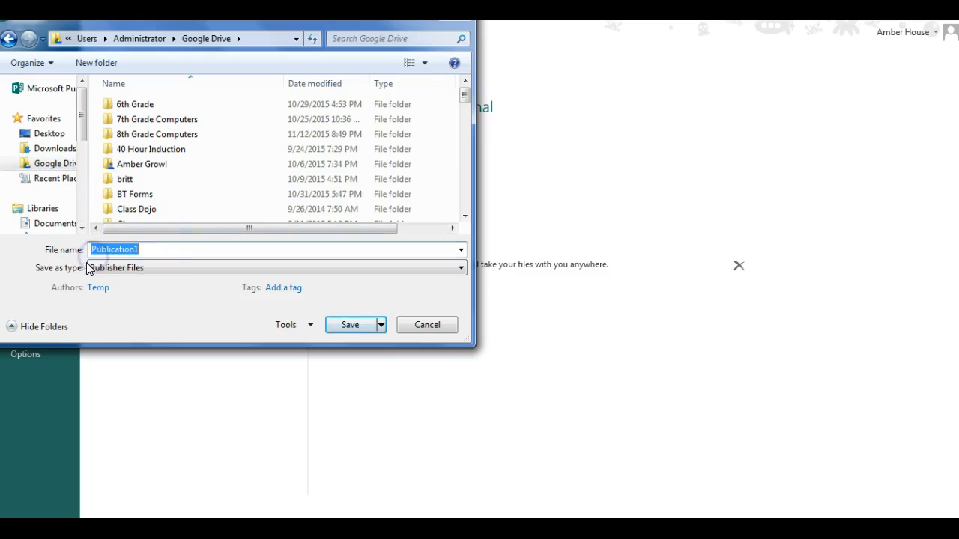
{"action": "type", "text": "Guided Business Card"}
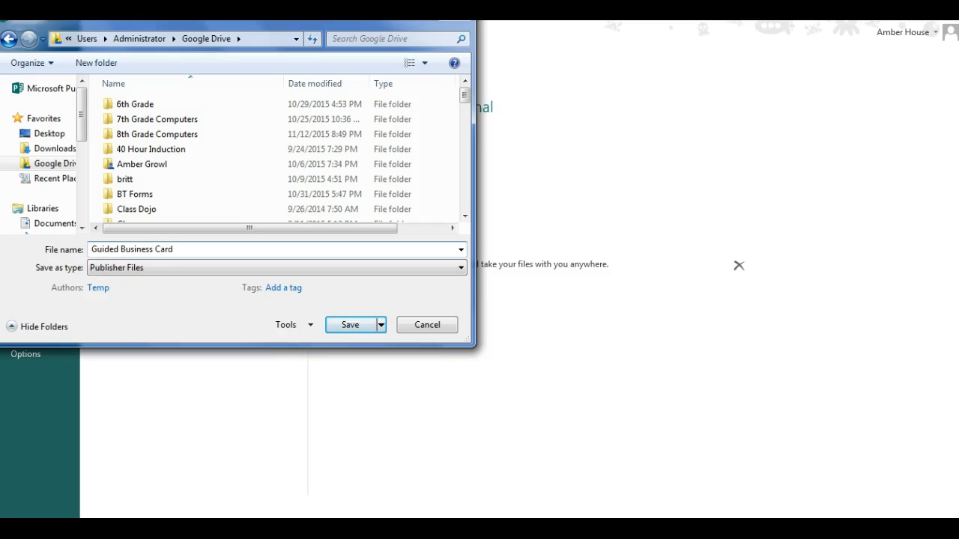
{"action": "left_click", "coordinate": [126, 271]}
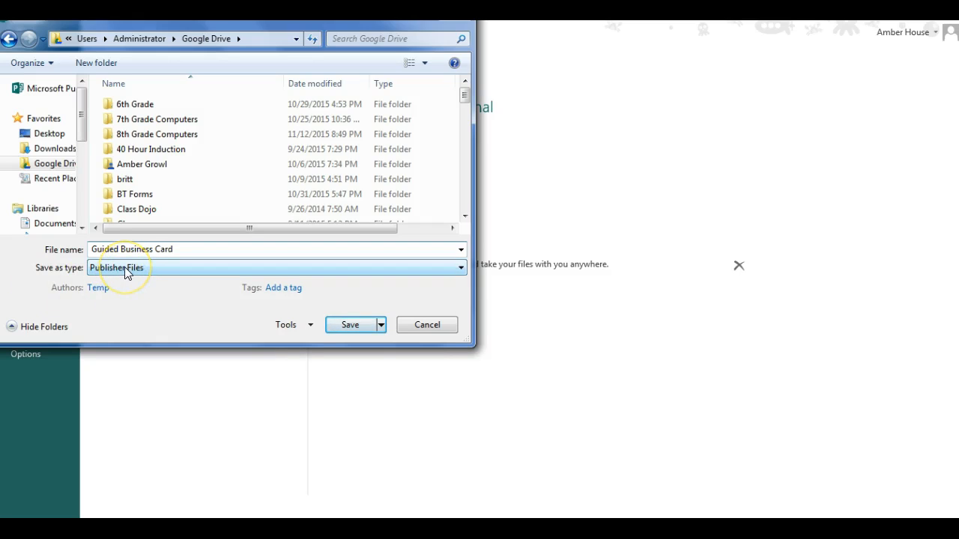
{"action": "left_click", "coordinate": [363, 330]}
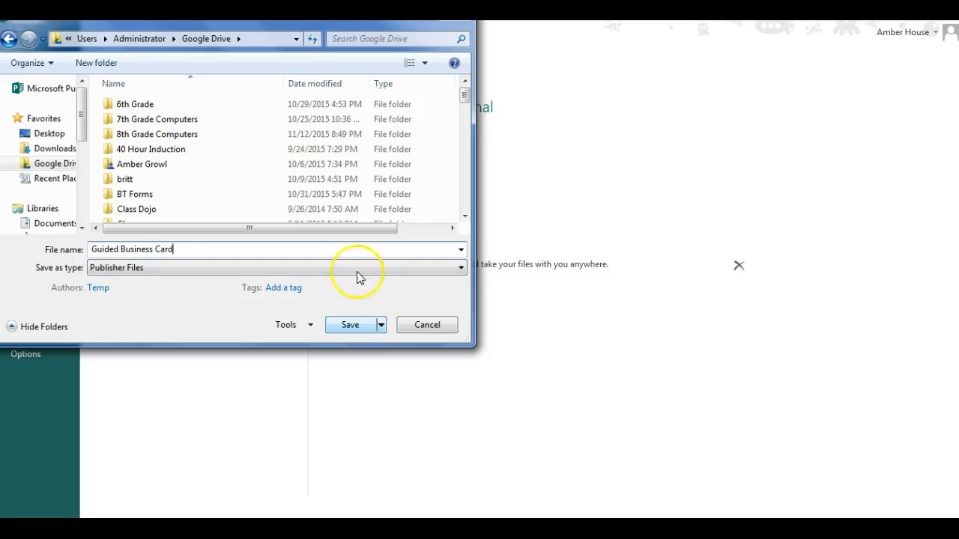
{"action": "double_click", "coordinate": [188, 125]}
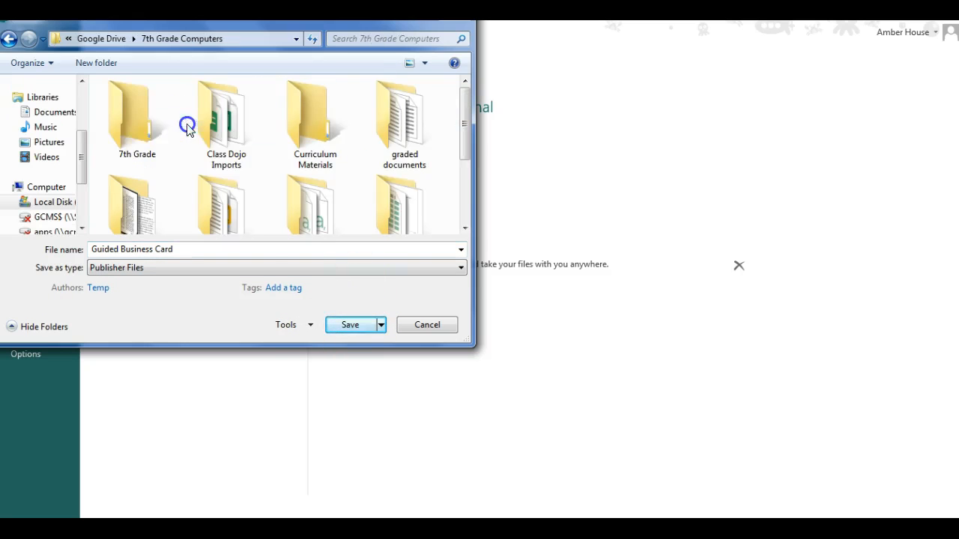
{"action": "left_click", "coordinate": [347, 328]}
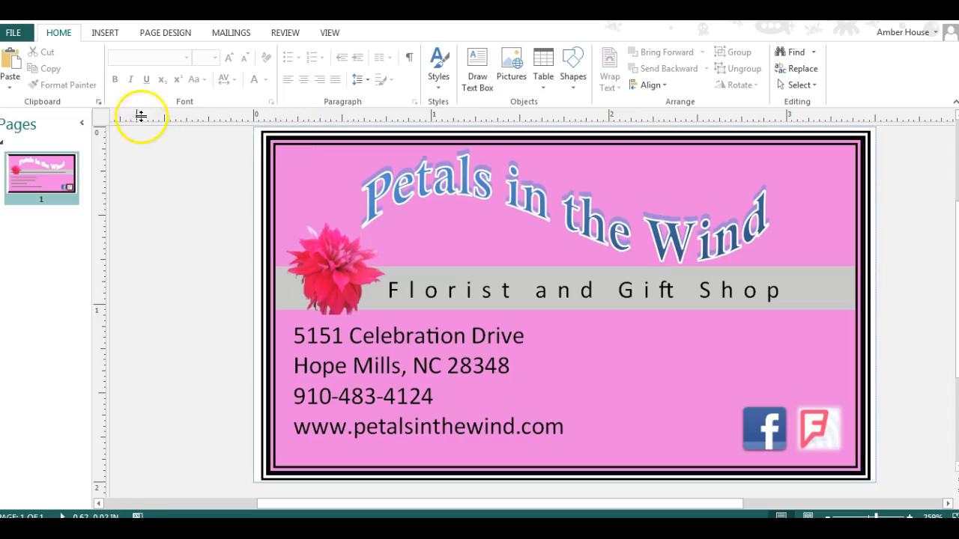
Save a PDF copy of Guided Business Card in the 7th Grade Computers folder
{"action": "left_click", "coordinate": [14, 33]}
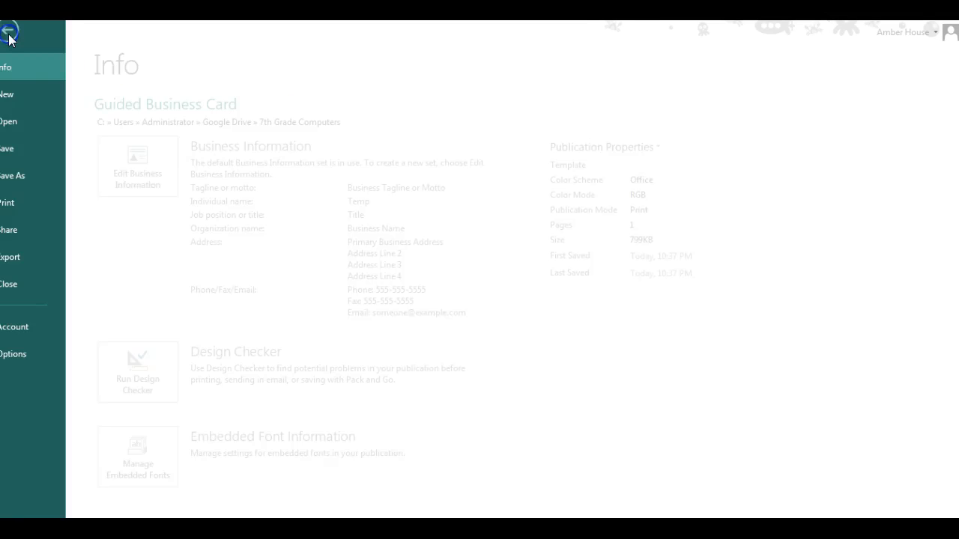
{"action": "left_click", "coordinate": [30, 179]}
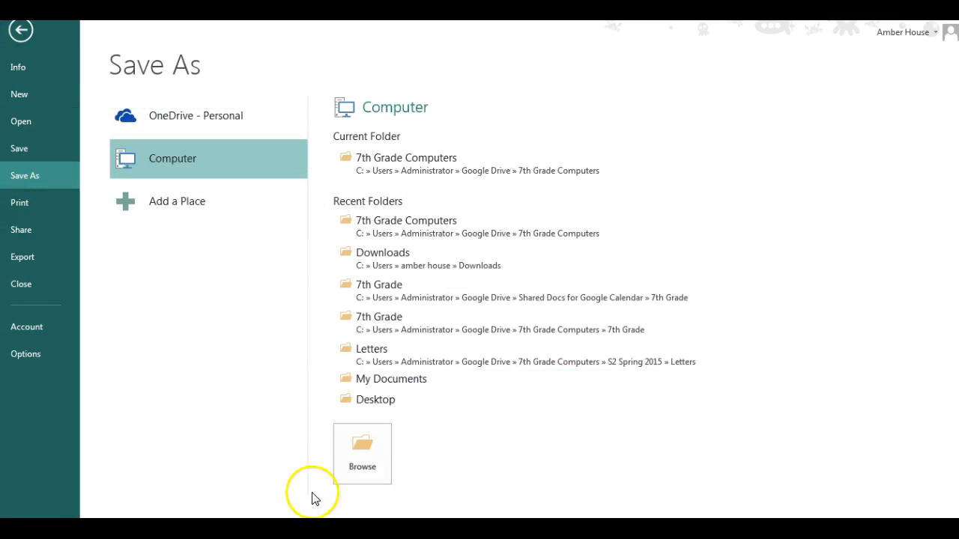
{"action": "left_click", "coordinate": [362, 447]}
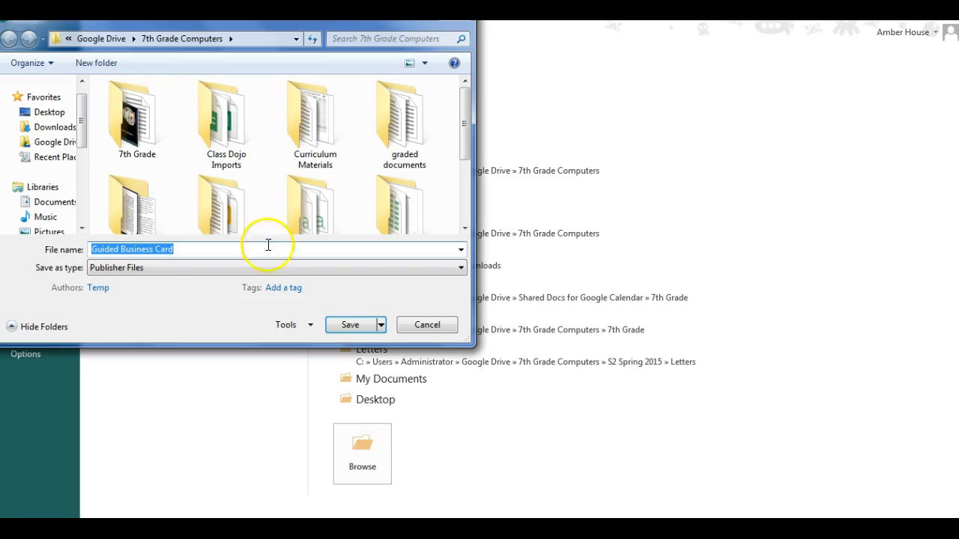
{"action": "left_click", "coordinate": [180, 268]}
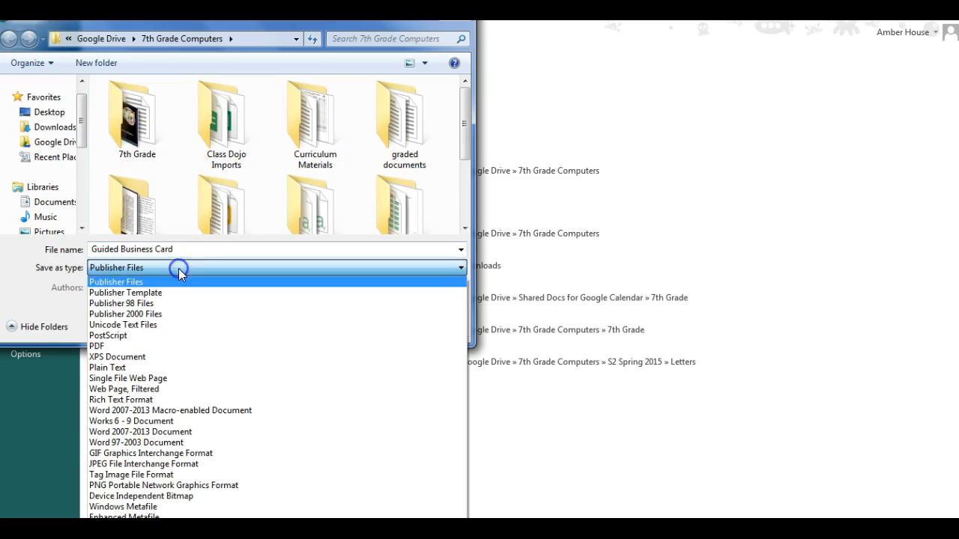
{"action": "left_click", "coordinate": [154, 346]}
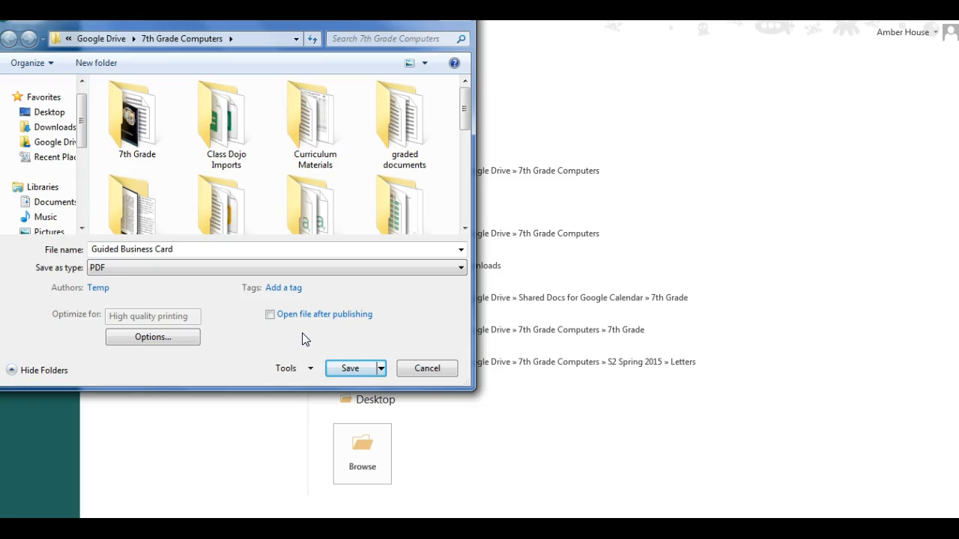
{"action": "left_click", "coordinate": [356, 370]}
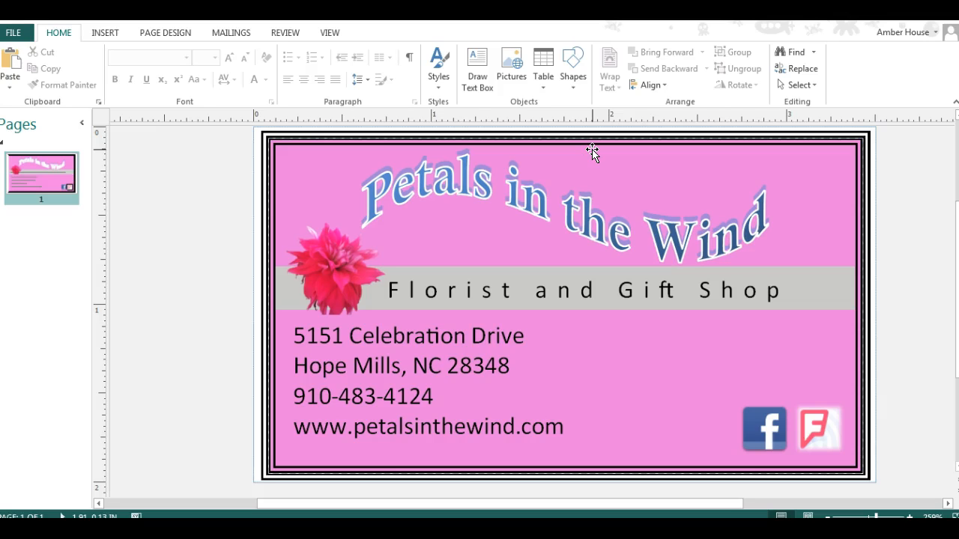
{"action": "left_click", "coordinate": [317, 450]}
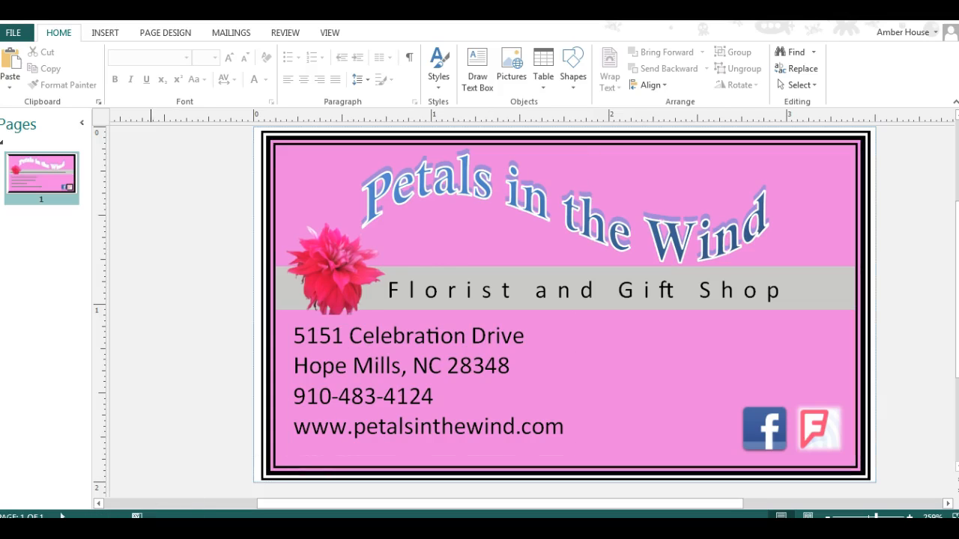
{"action": "mouse_move", "coordinate": [276, 528]}
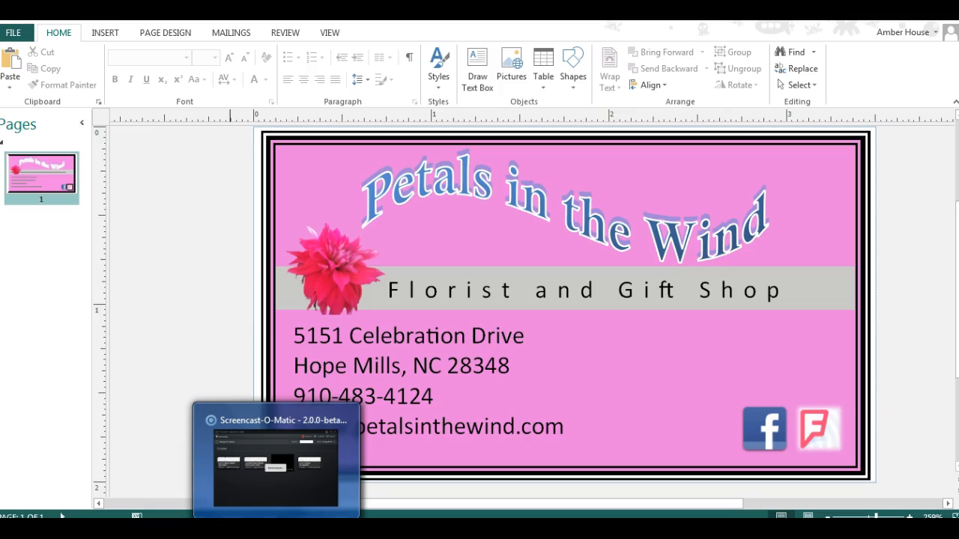
{"action": "mouse_move", "coordinate": [33, 523]}
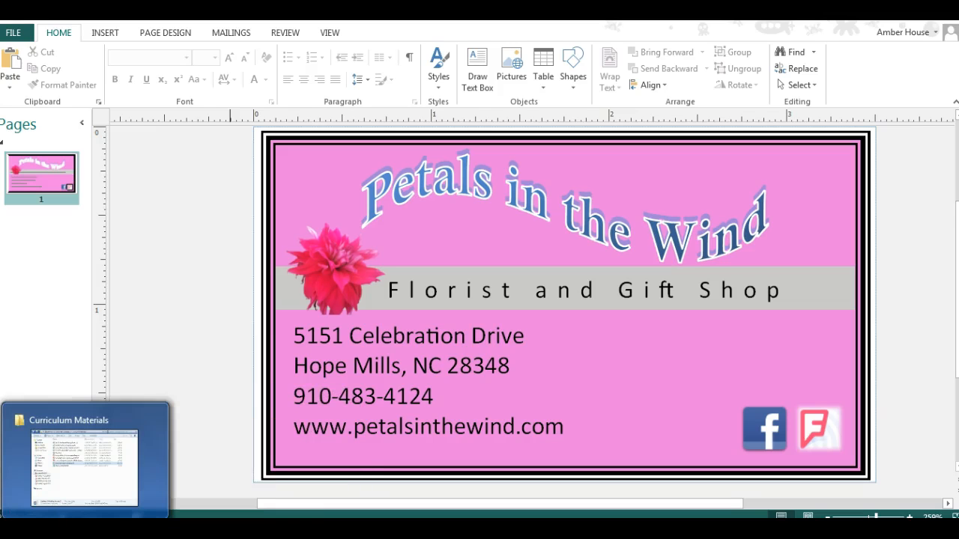
{"action": "mouse_move", "coordinate": [233, 529]}
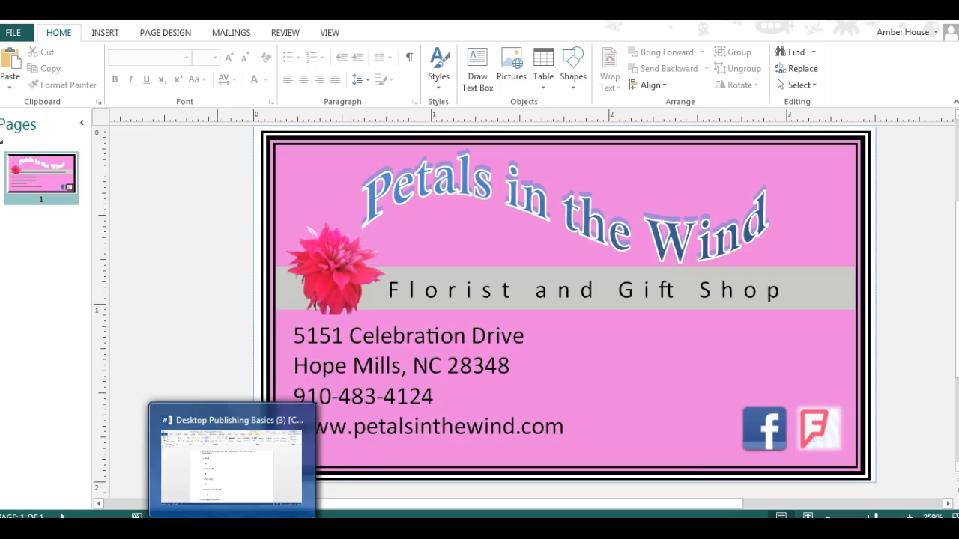
{"action": "left_click", "coordinate": [277, 529]}
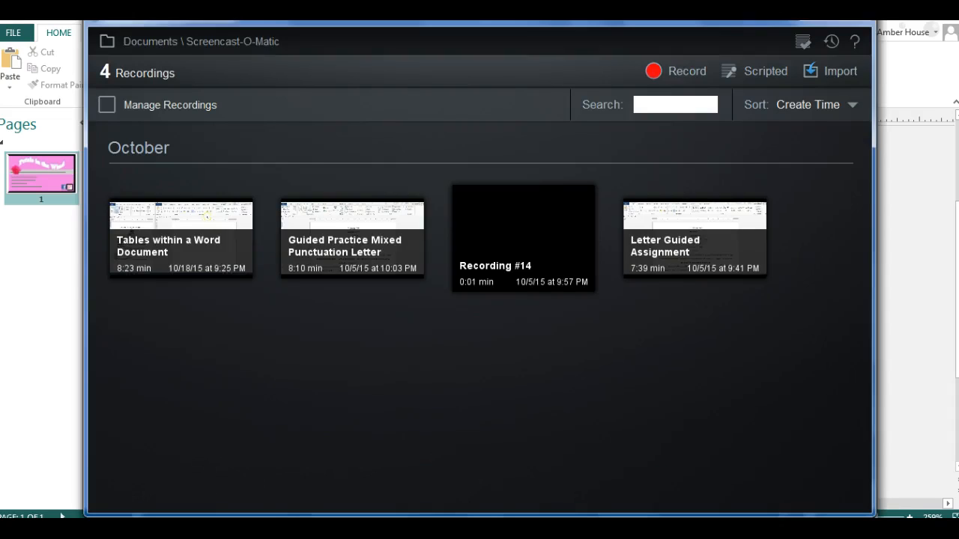